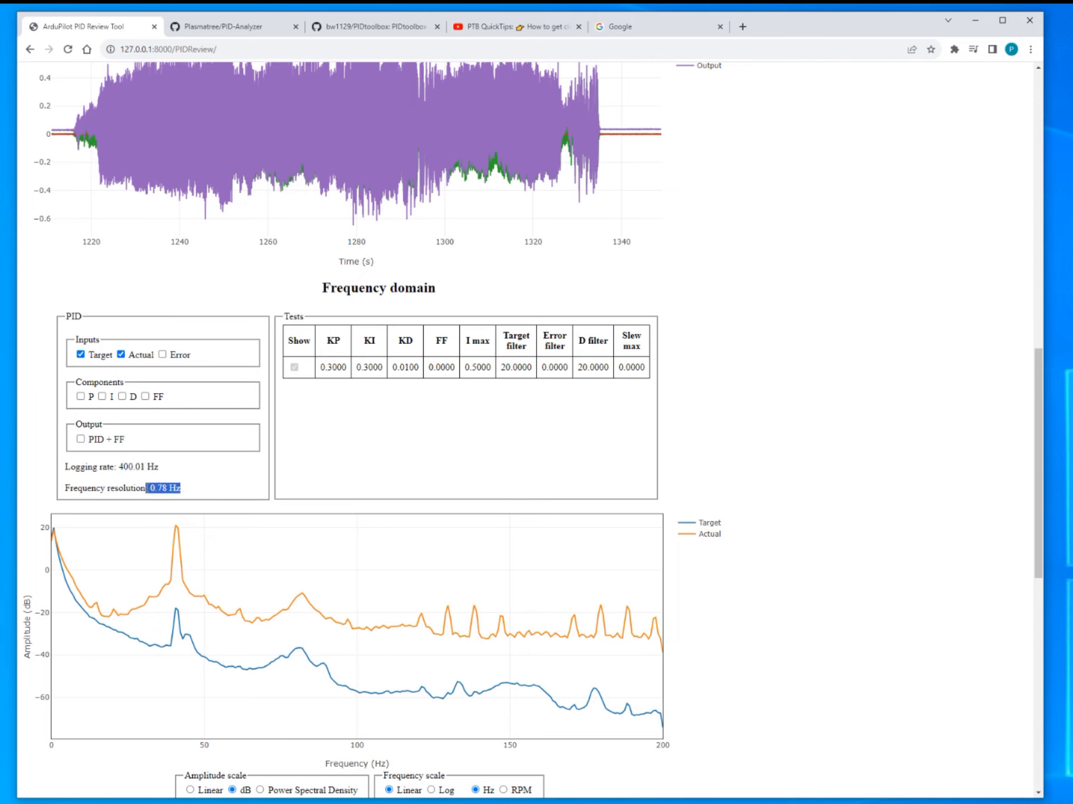
Examine the PIDR axis's frequency resolution, the FFT window size, the frequency spectrum and the step response.
left_click(190, 494)
left_click_drag(182, 491, 149, 489)
triple_click(150, 491)
scroll(150, 491, "up", 15)
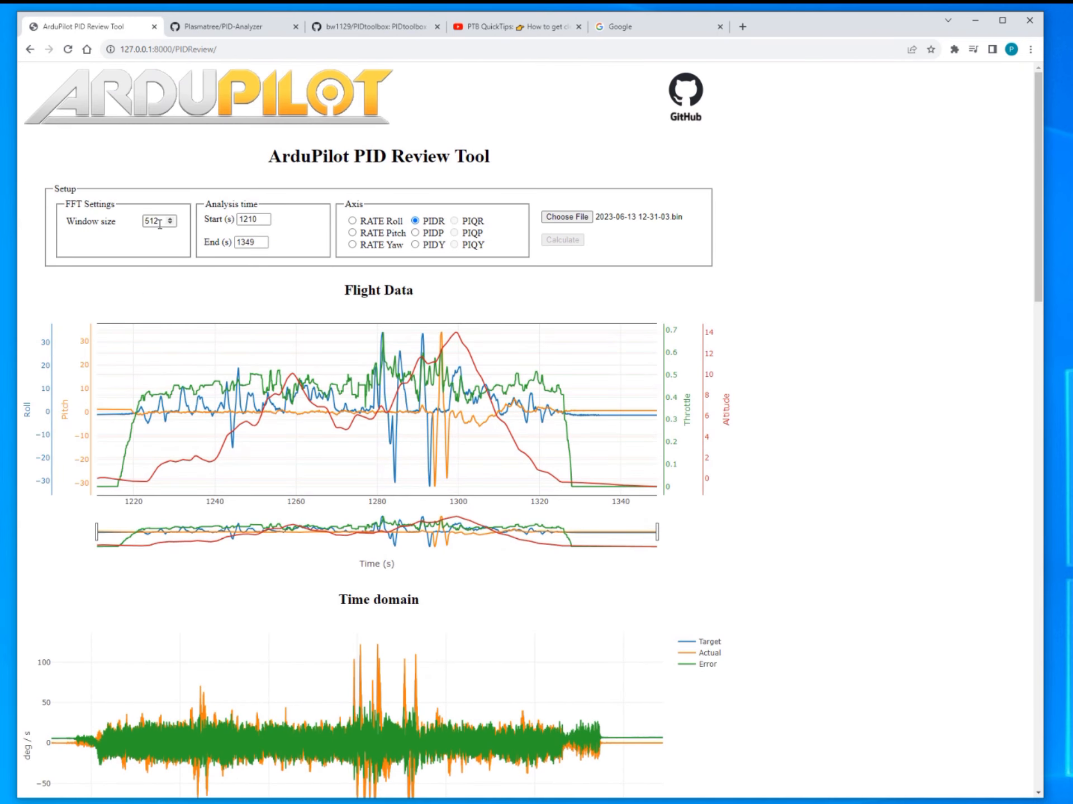
left_click_drag(160, 224, 140, 224)
left_click(153, 248)
scroll(181, 273, "down", 15)
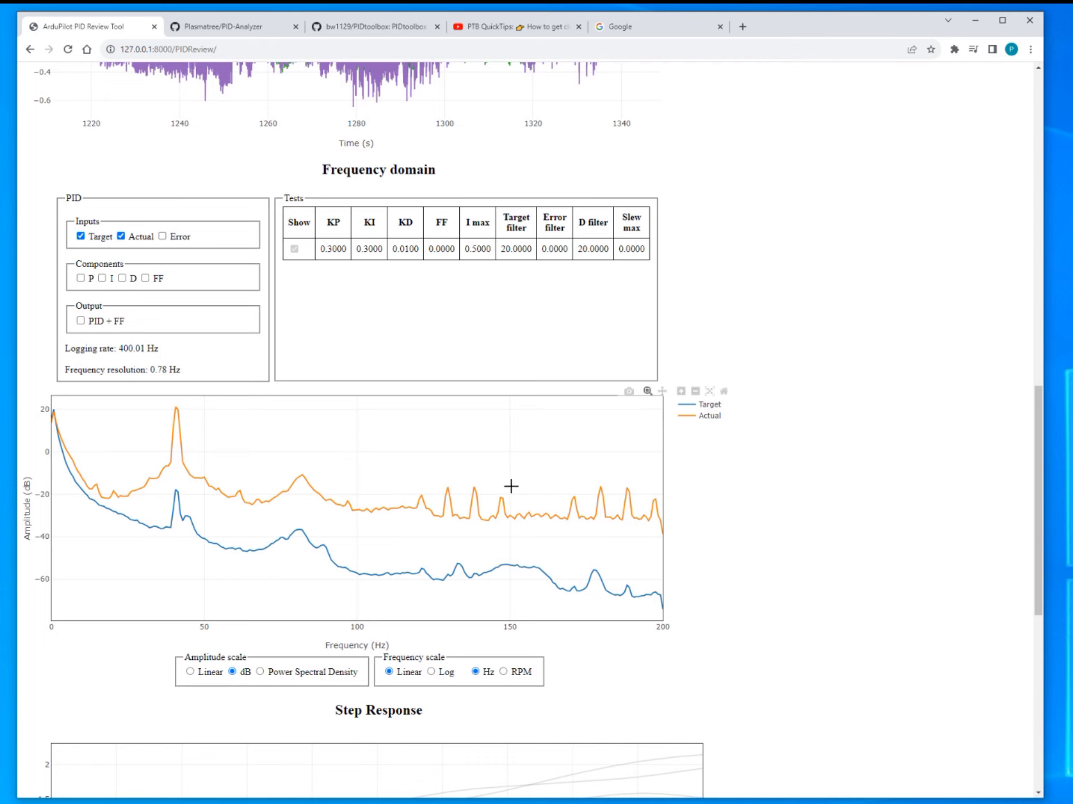
scroll(411, 472, "up", 1)
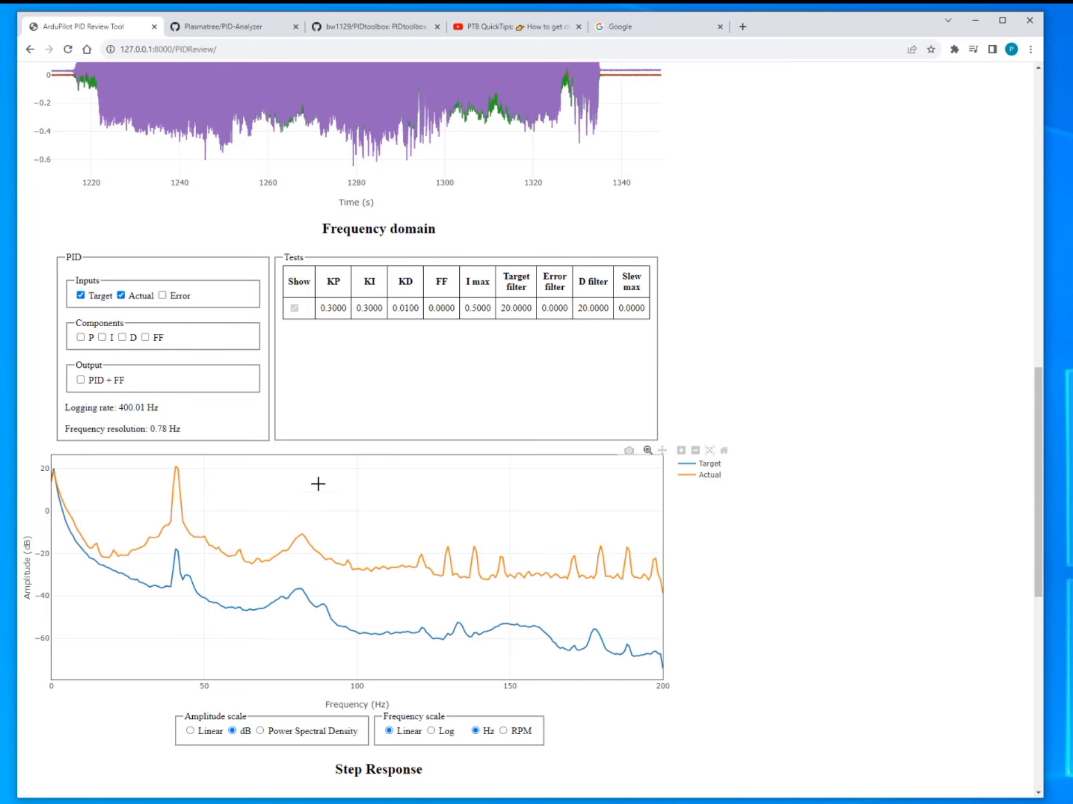
scroll(318, 484, "down", 8)
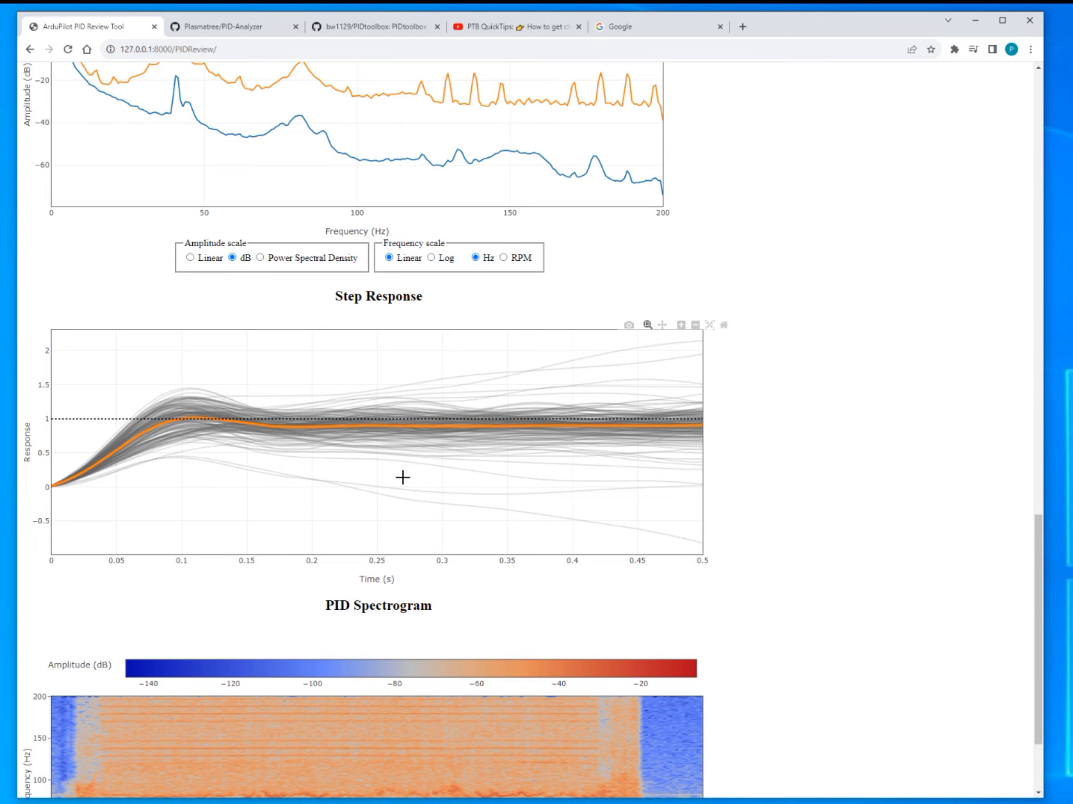
scroll(379, 491, "up", 1)
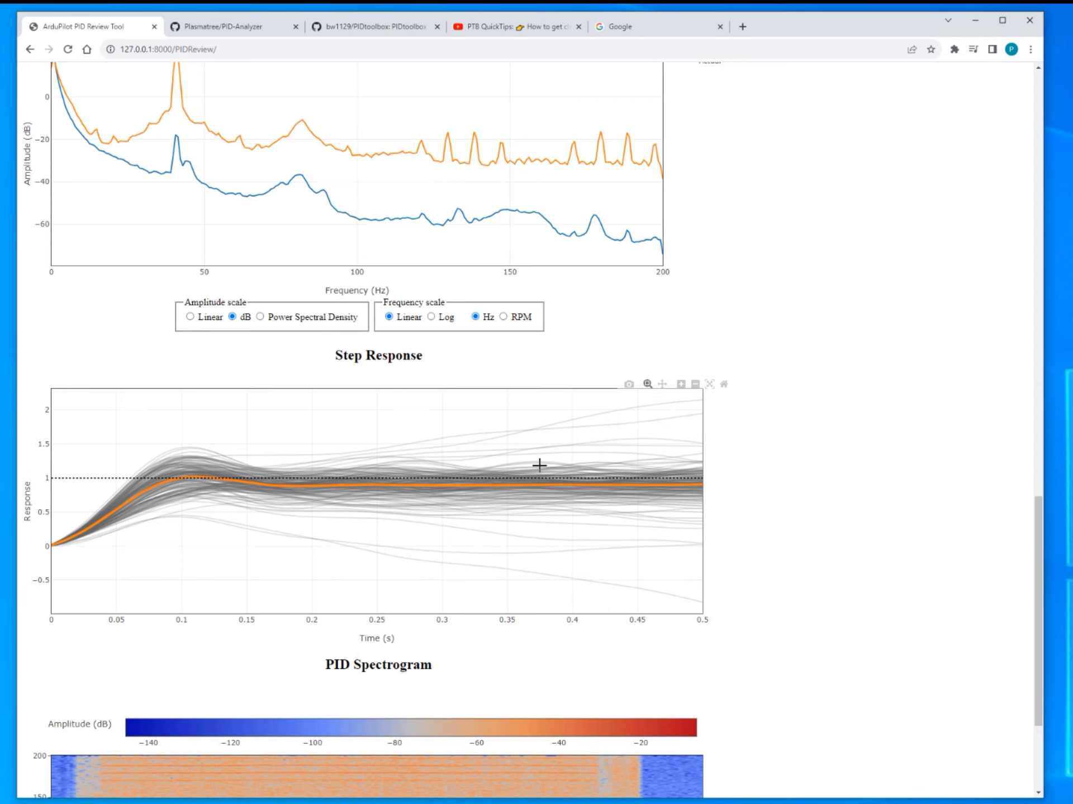
Switch the analysis axis to PIDP and review its time-domain, frequency and step response plots.
scroll(371, 479, "up", 20)
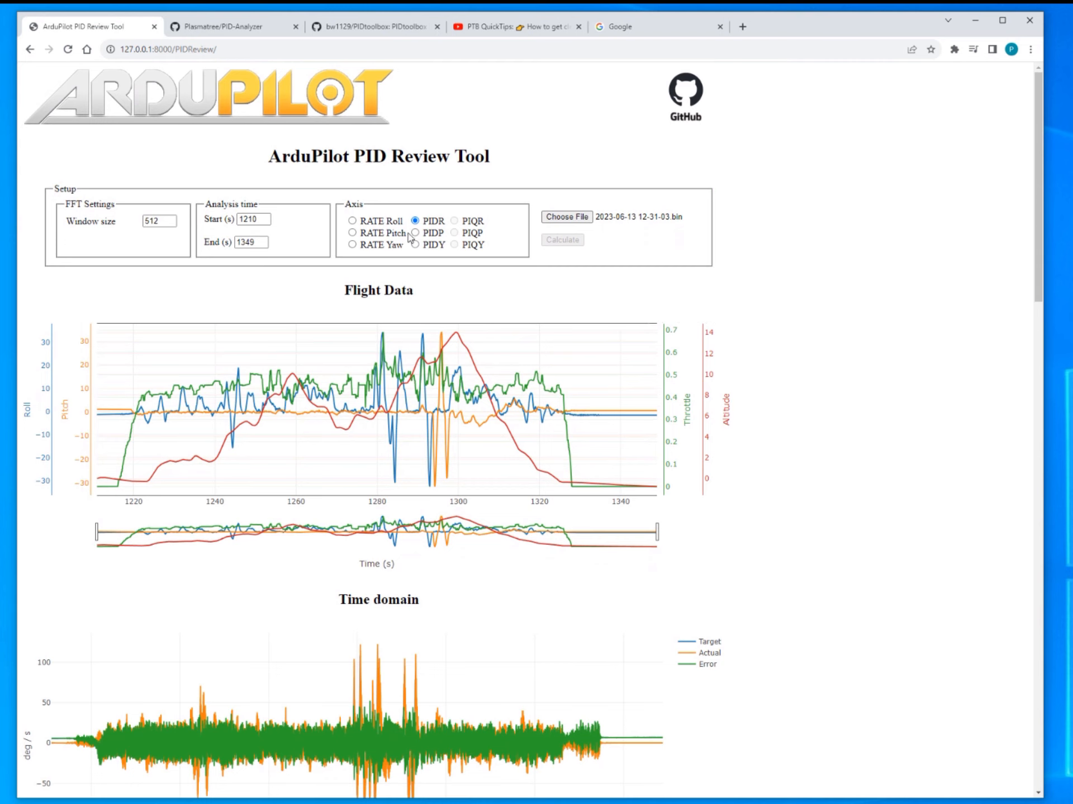
left_click(415, 233)
scroll(394, 380, "down", 8)
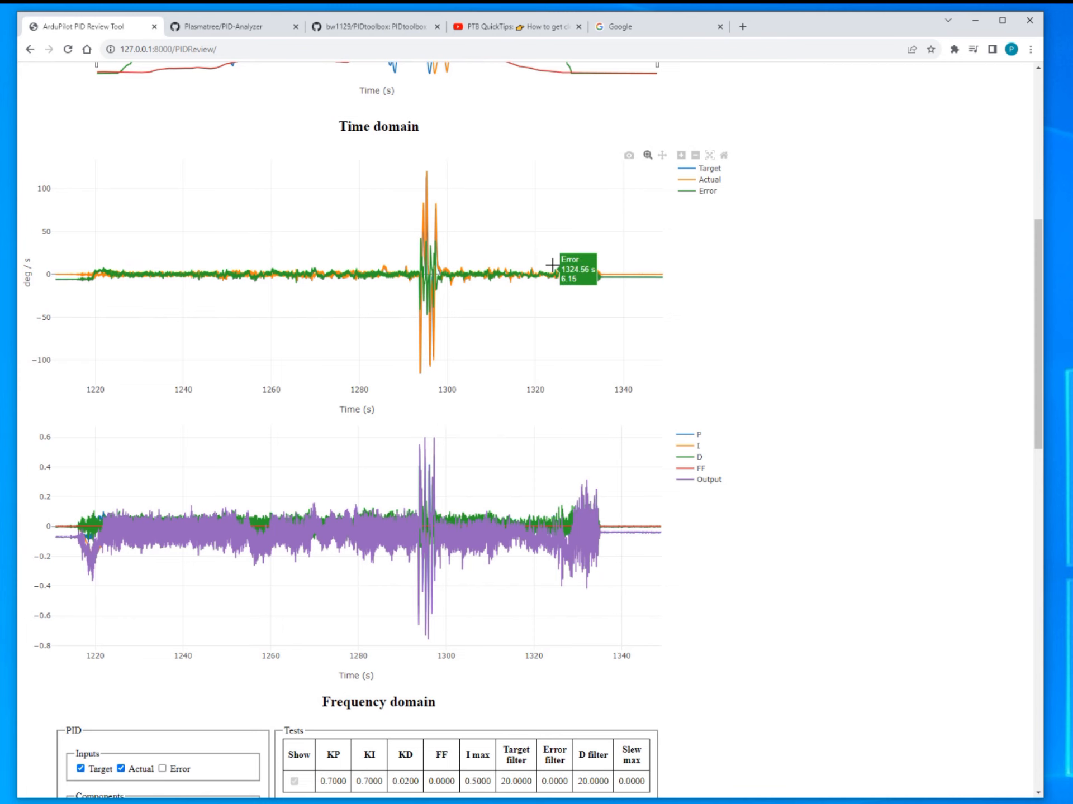
scroll(481, 287, "down", 10)
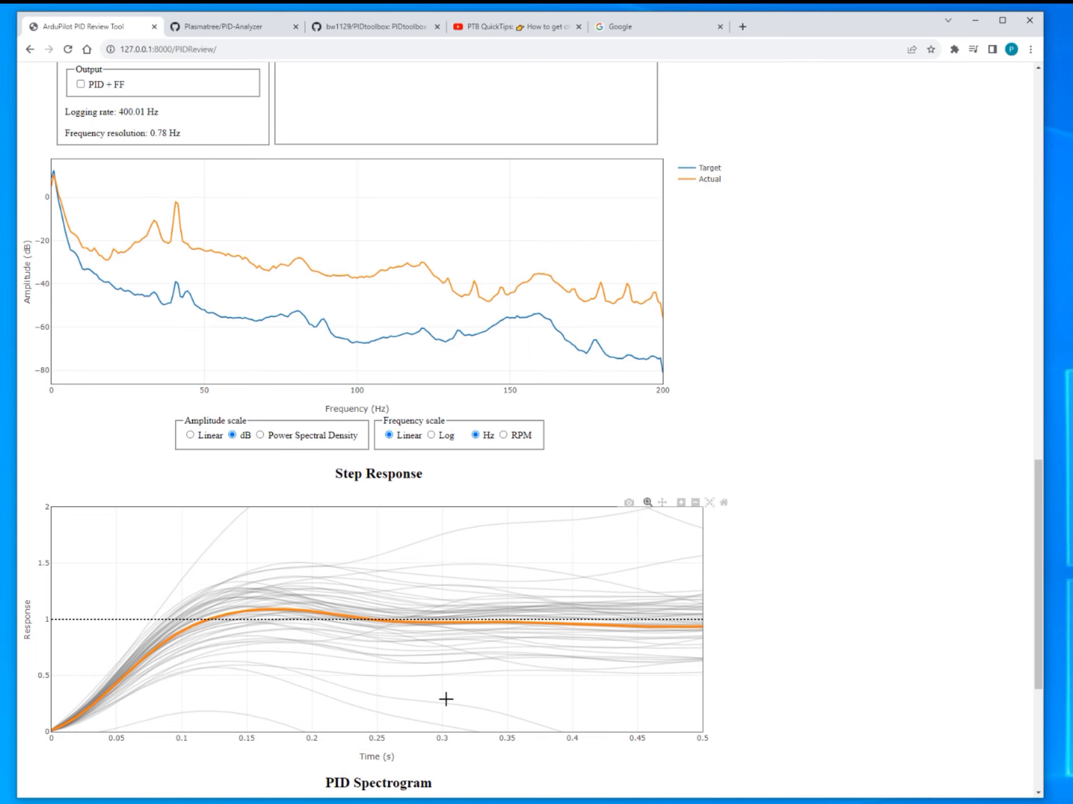
Narrow the analysis time to 1278–1305 s on the flight data plot and recalculate the PIDP results.
scroll(274, 645, "up", 15)
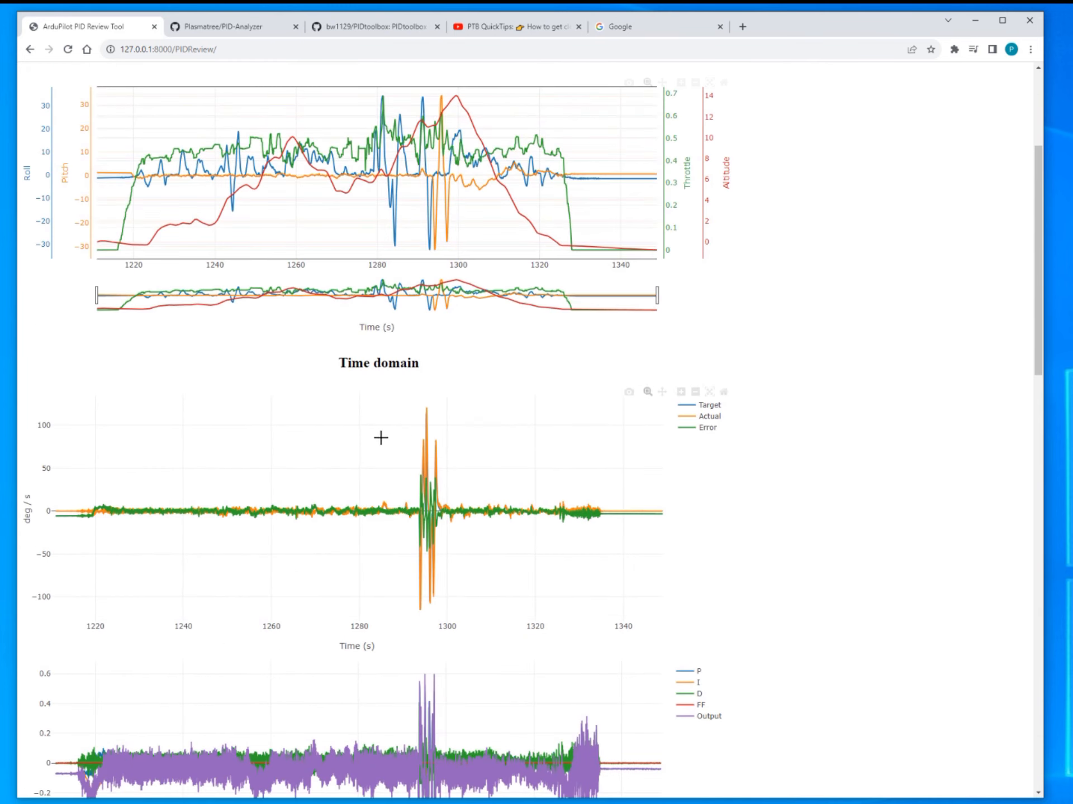
scroll(406, 398, "up", 3)
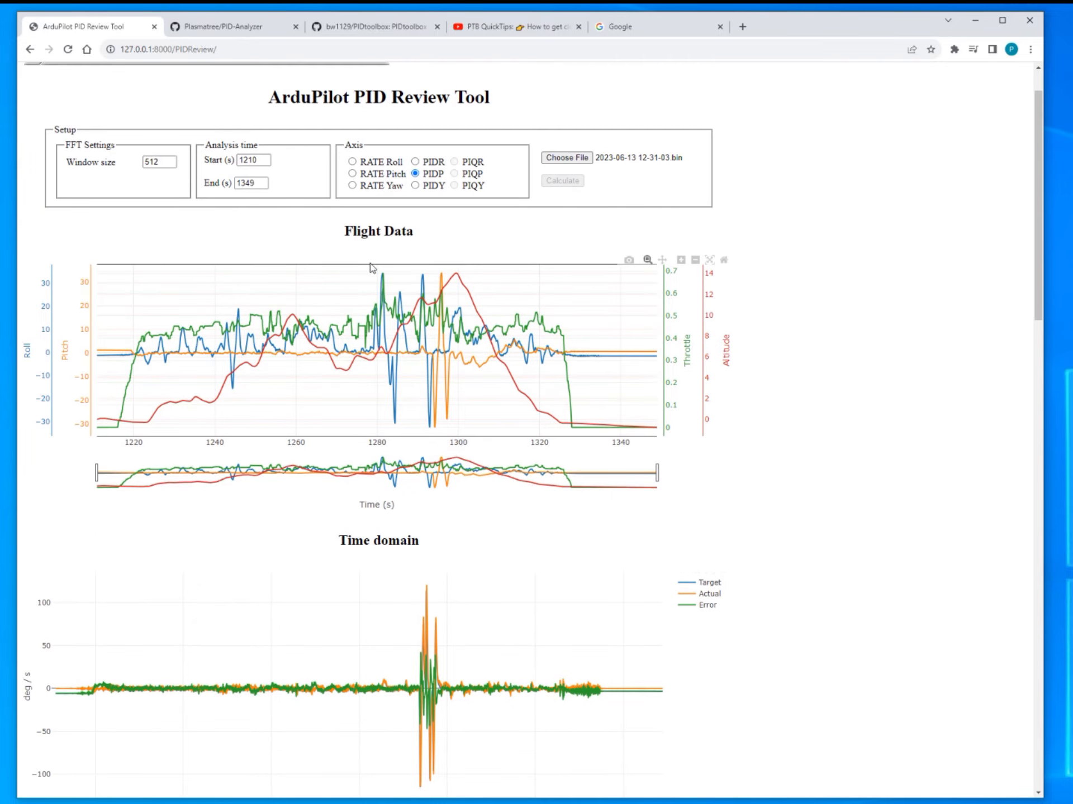
left_click_drag(368, 264, 478, 267)
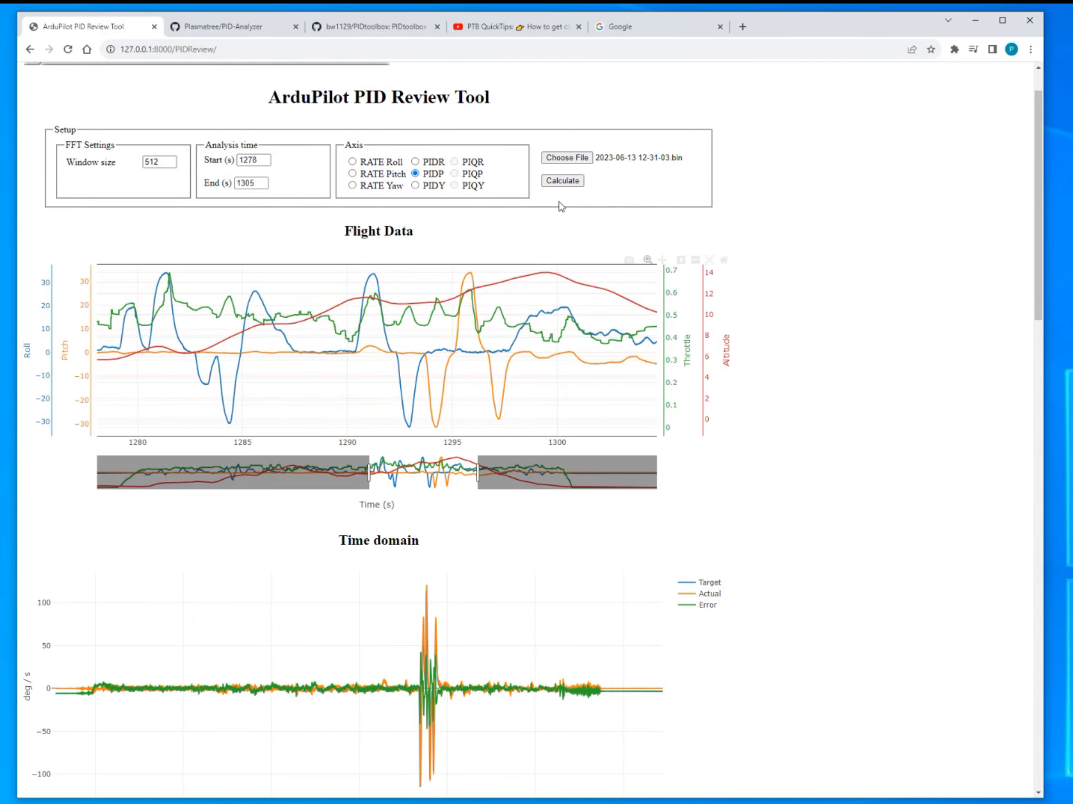
scroll(422, 451, "down", 18)
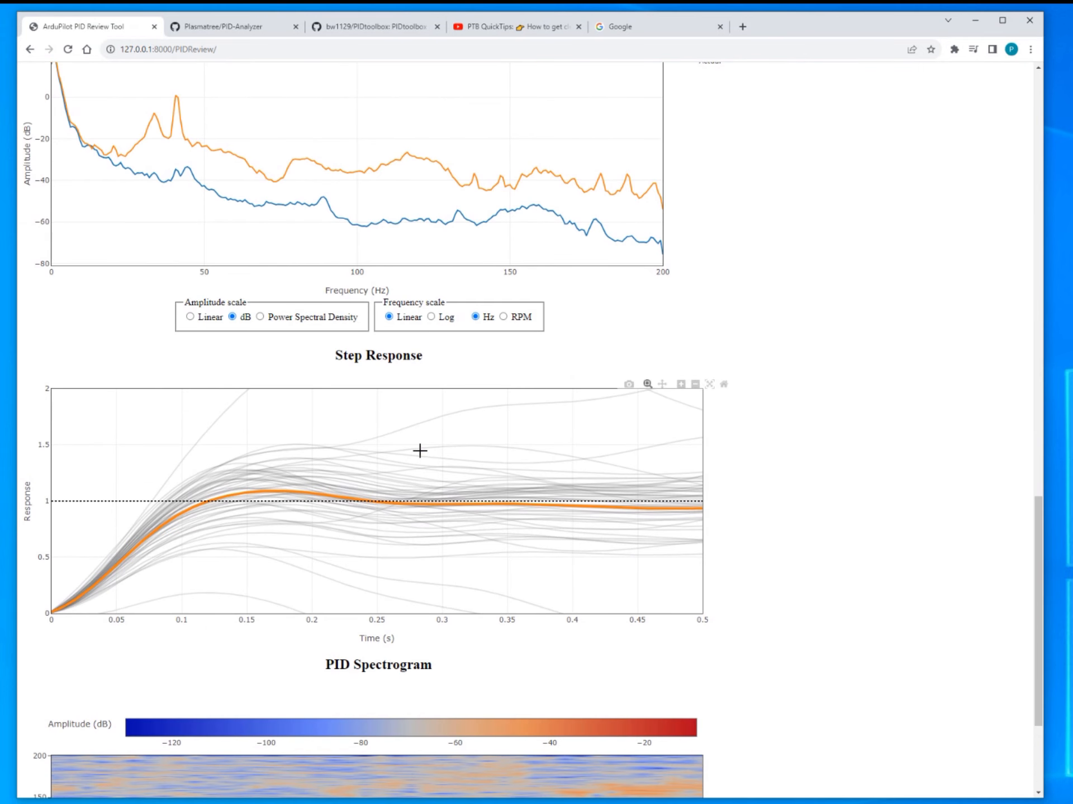
Review the PIDP plots for the narrowed time range and reset the axes of the PID spectrogram.
scroll(419, 451, "up", 18)
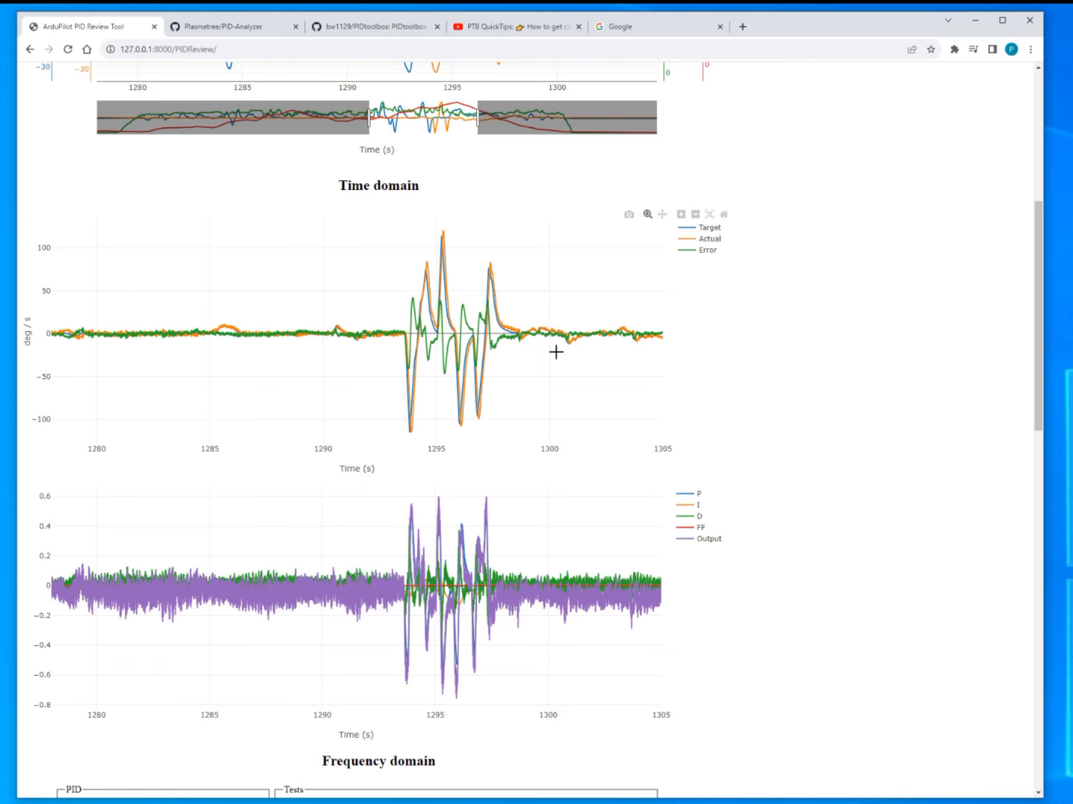
scroll(553, 356, "down", 15)
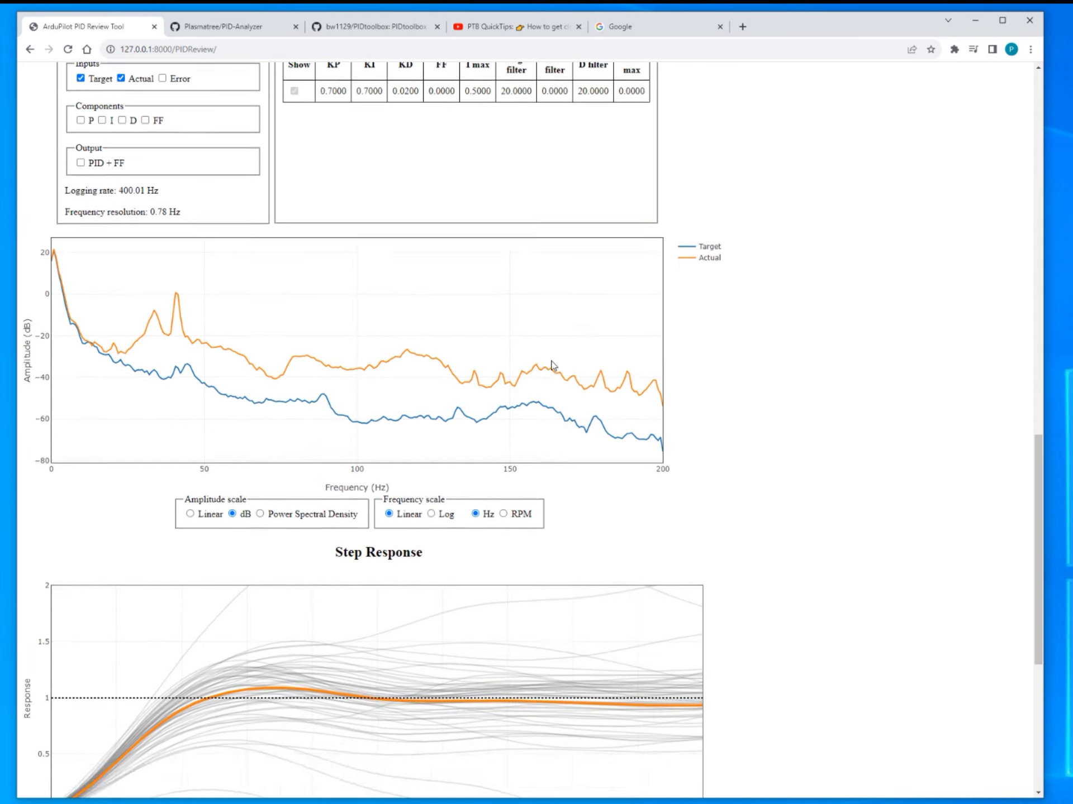
scroll(535, 365, "up", 2)
scroll(535, 368, "down", 4)
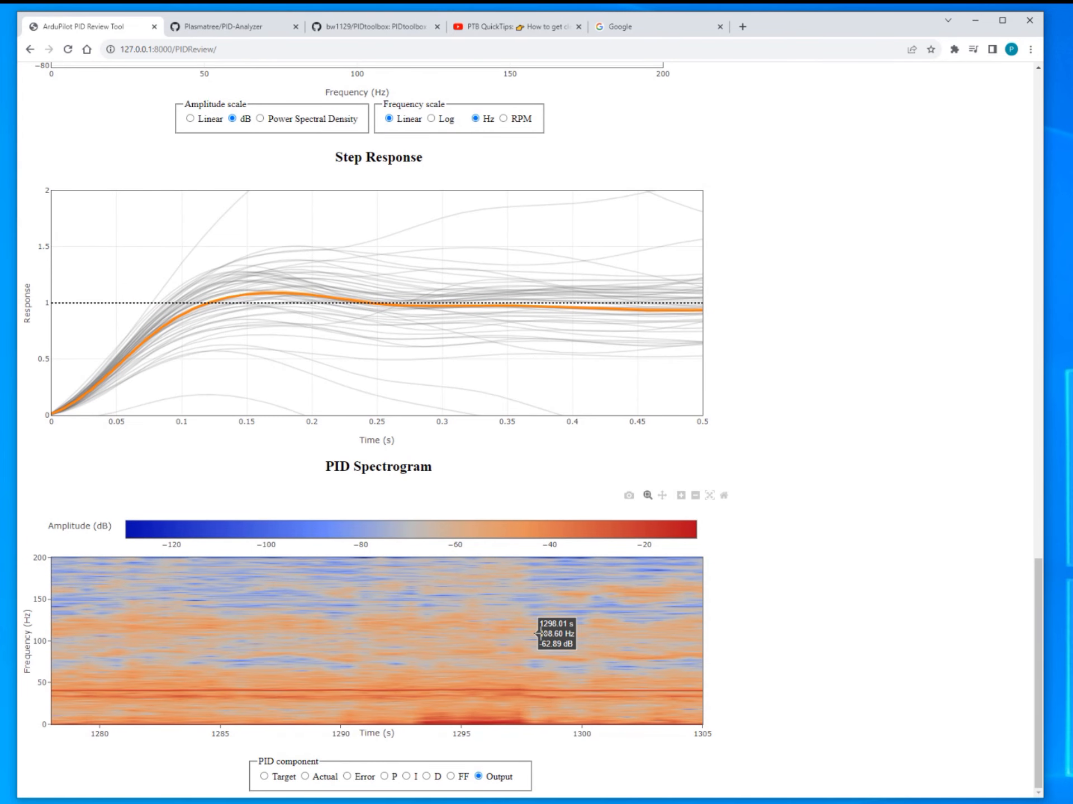
left_click(723, 495)
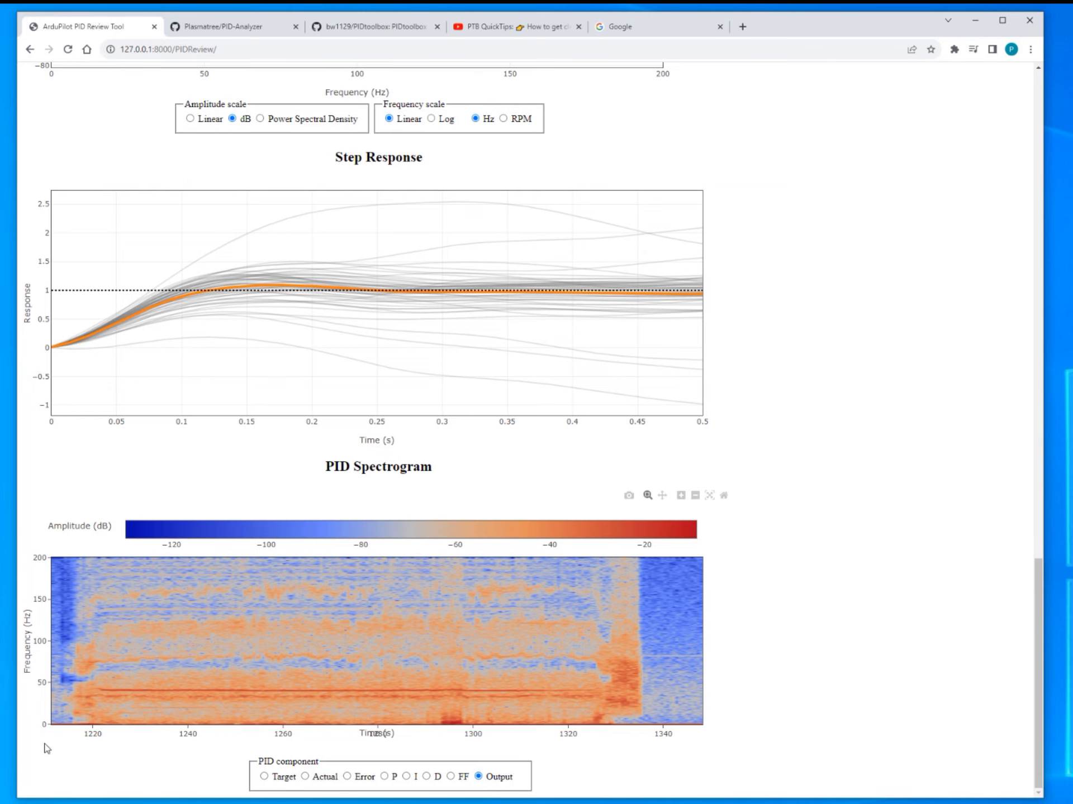
scroll(264, 682, "up", 10)
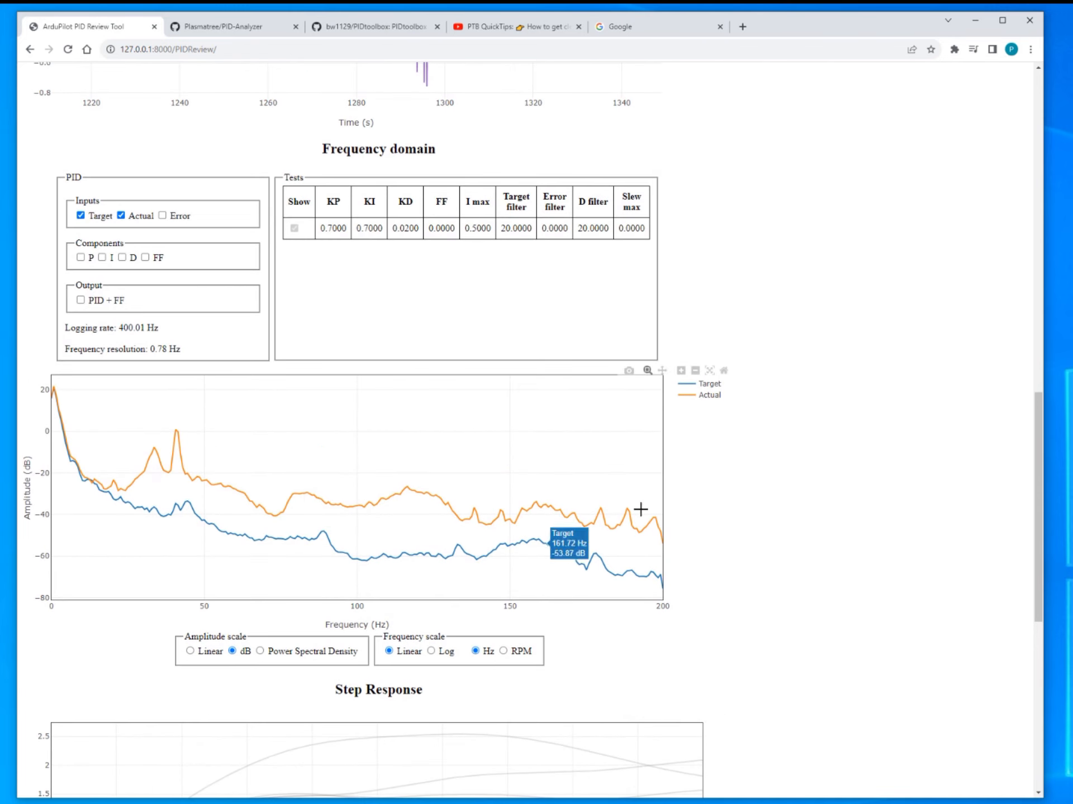
scroll(640, 509, "down", 10)
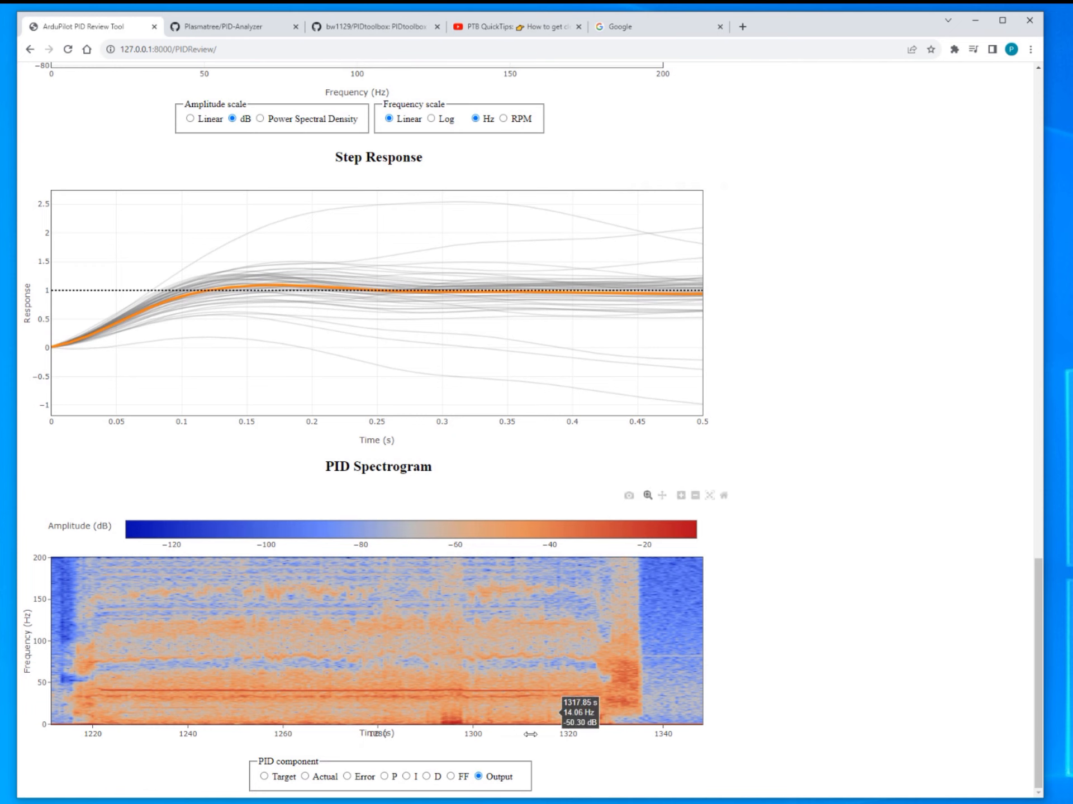
View the PID spectrogram for the Target, Actual, Error, P, I, D and FF components, ending on Output.
left_click(264, 777)
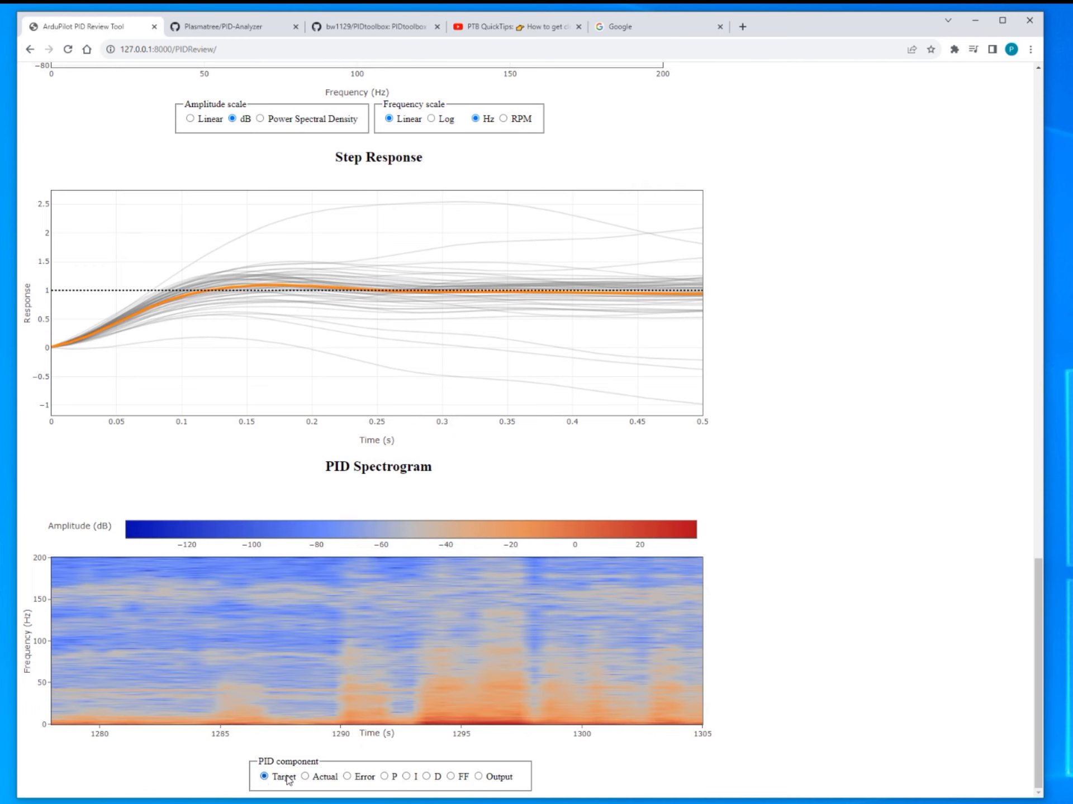
left_click(305, 777)
left_click(347, 777)
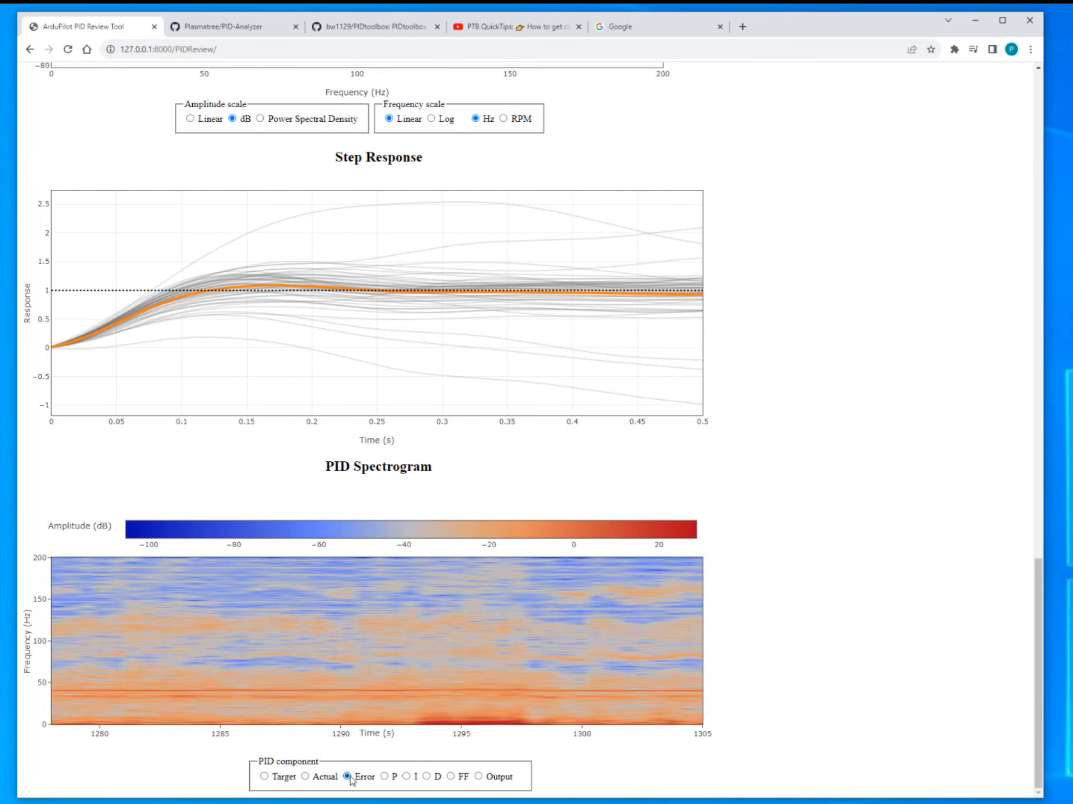
left_click(384, 777)
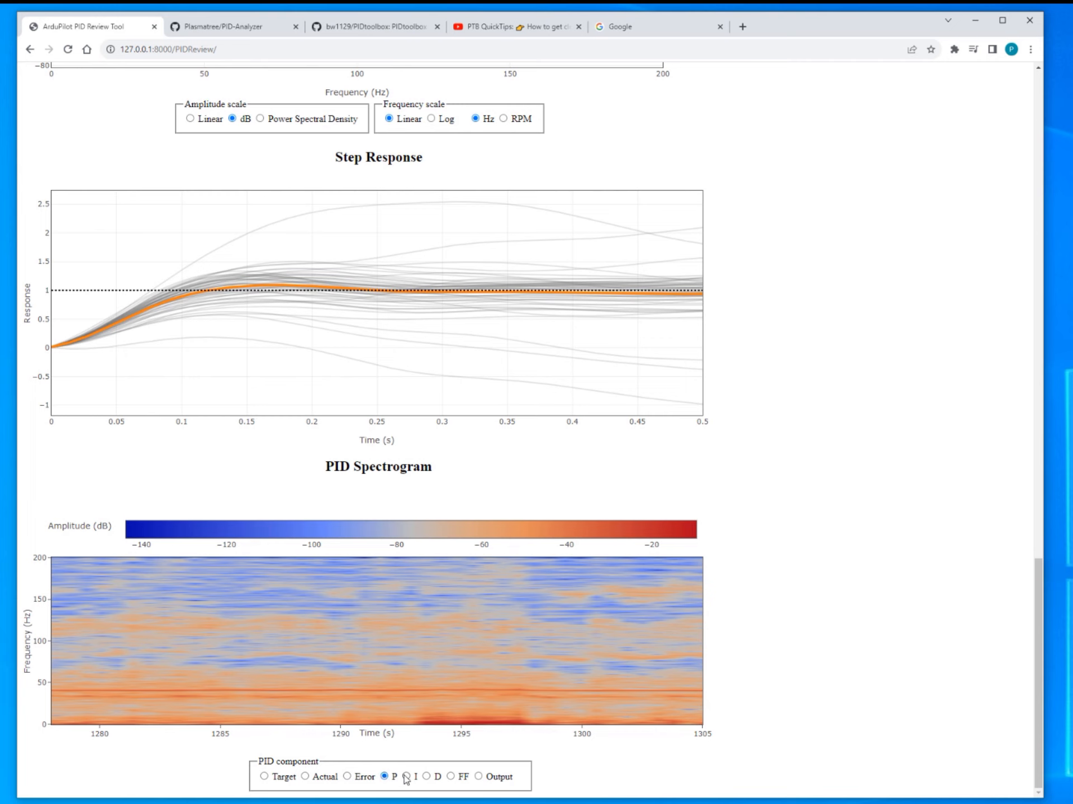
left_click(406, 777)
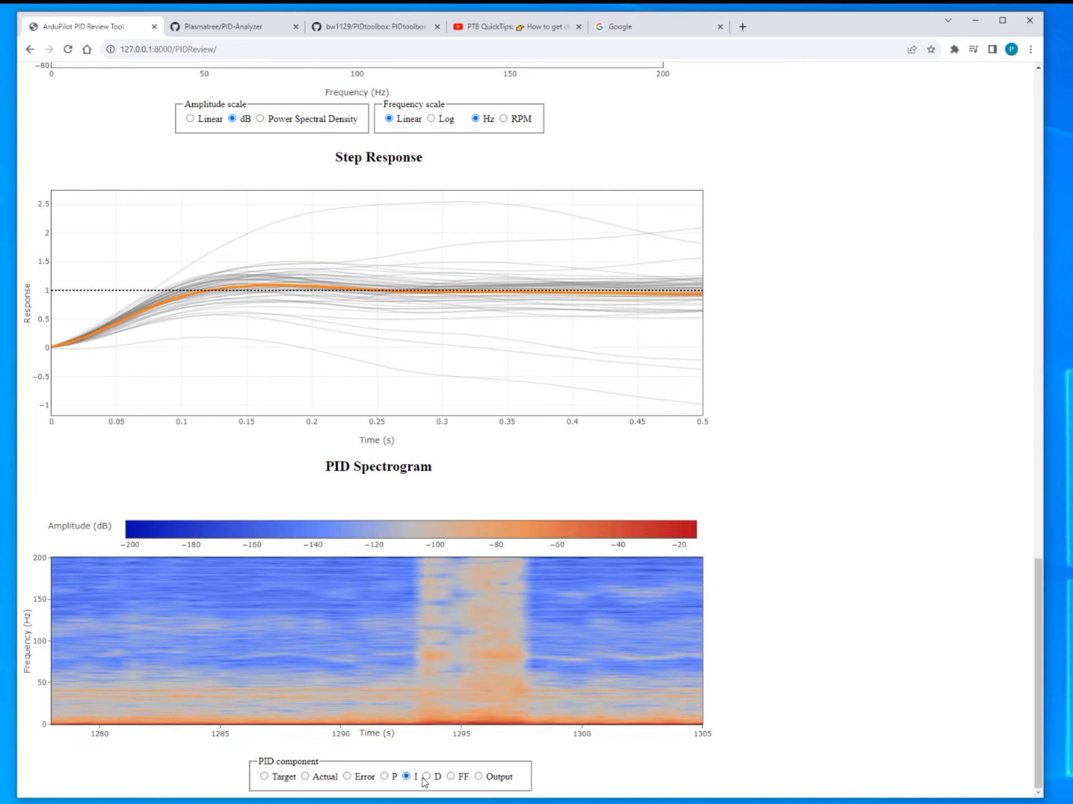
left_click(427, 777)
left_click(406, 777)
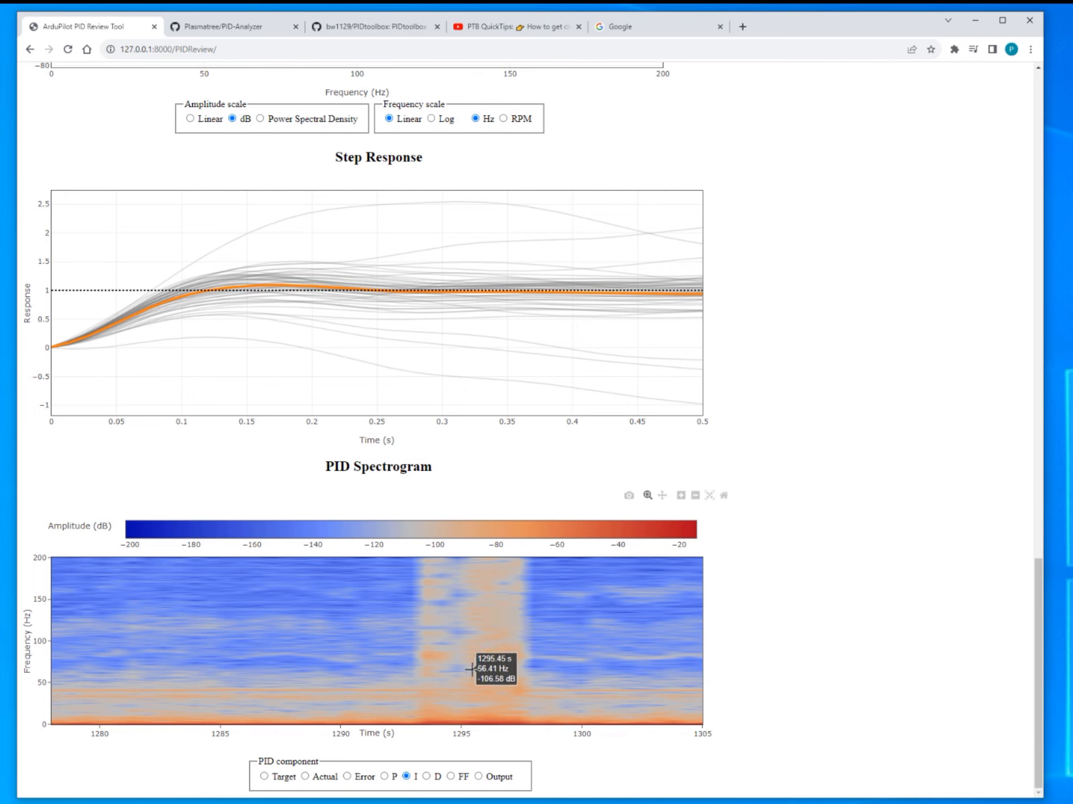
left_click(427, 777)
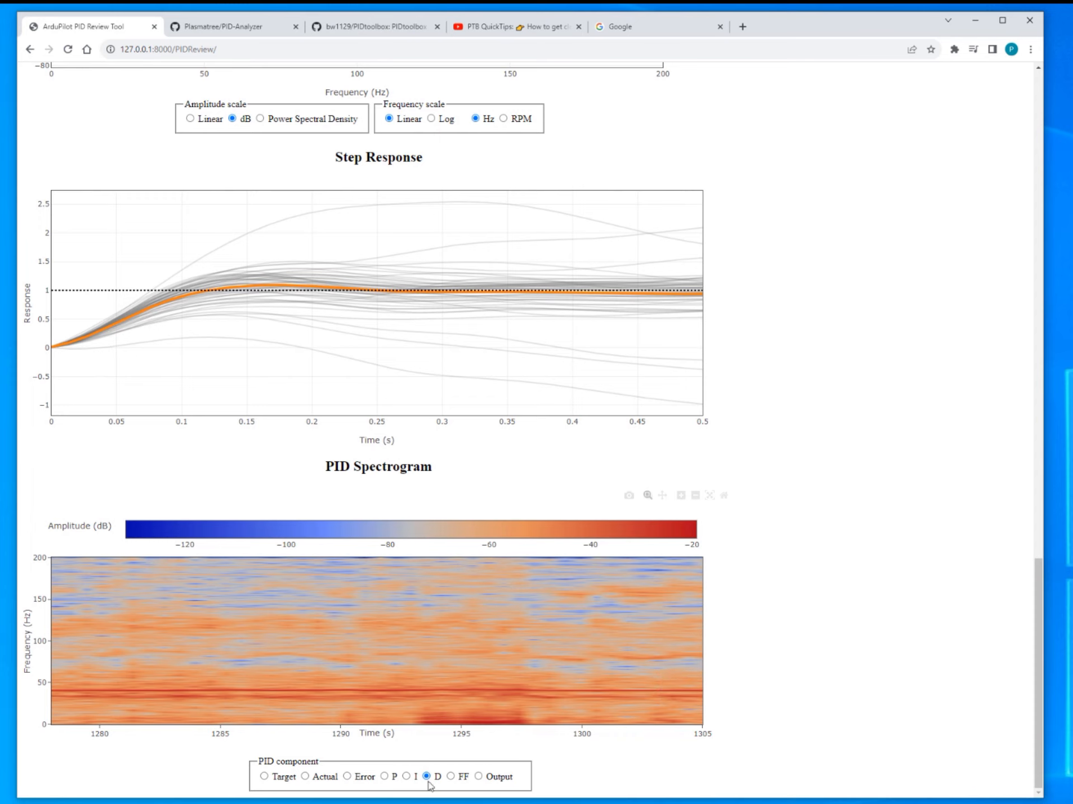
left_click(451, 777)
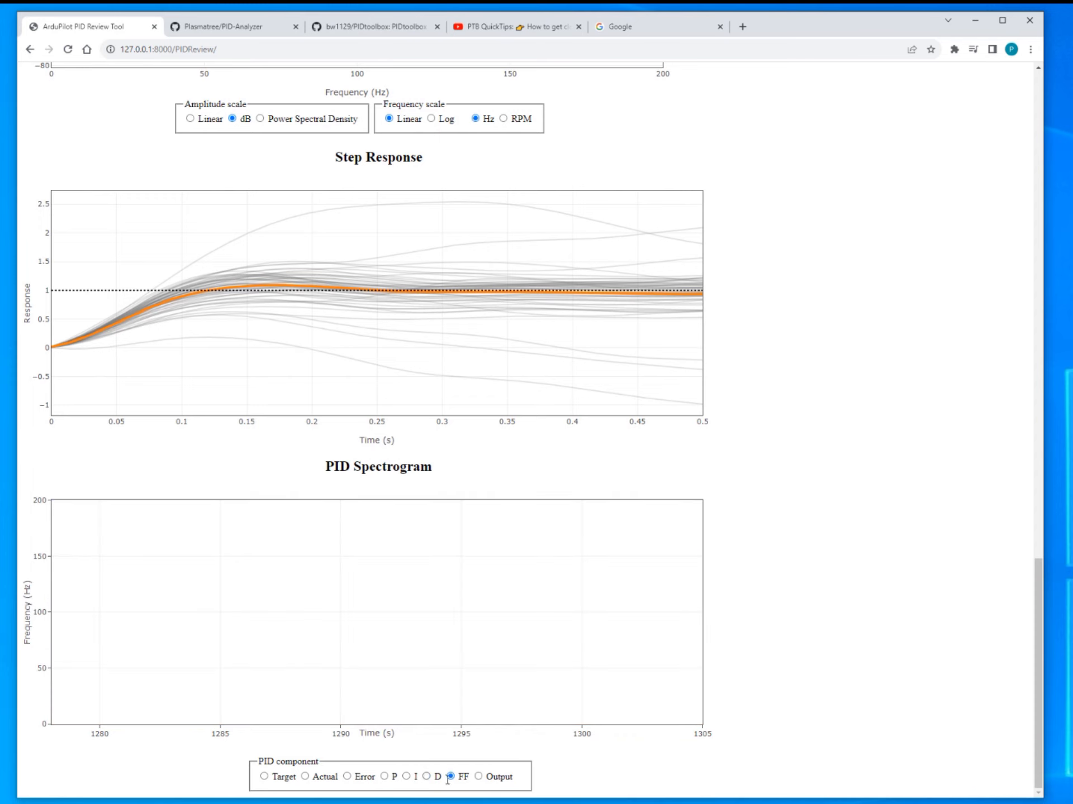
left_click(479, 777)
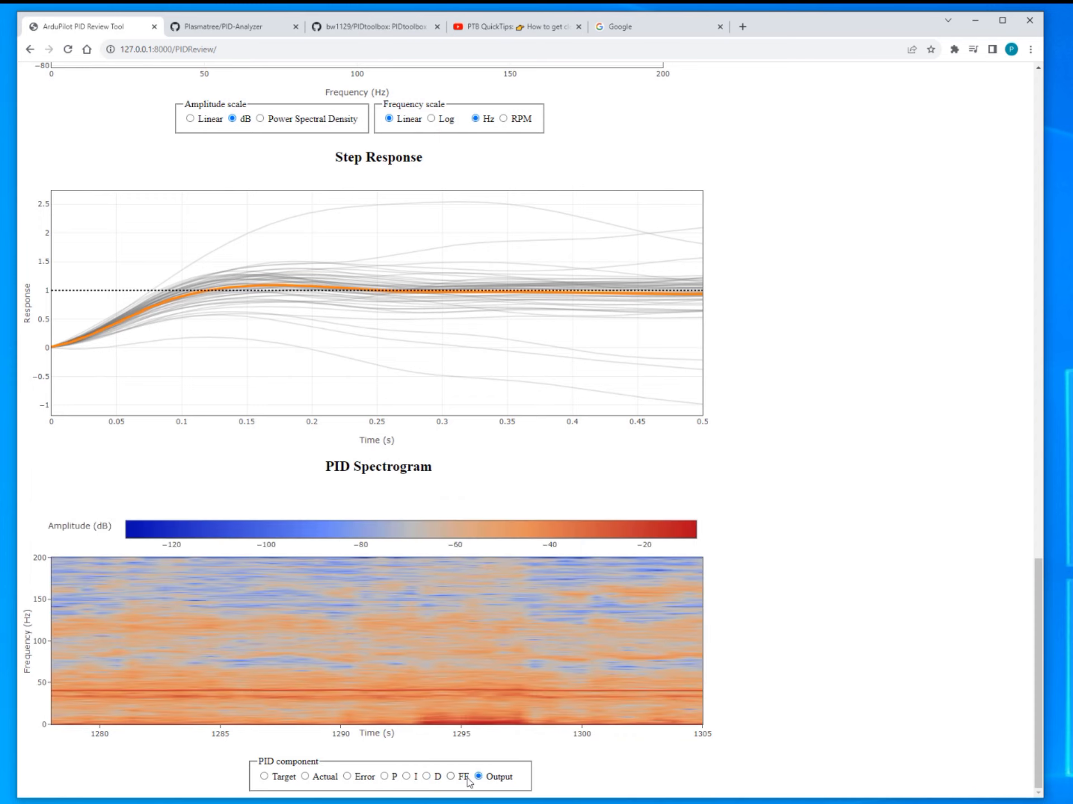
Switch the analysis axis to PIDY and review its step response.
scroll(330, 758, "up", 10)
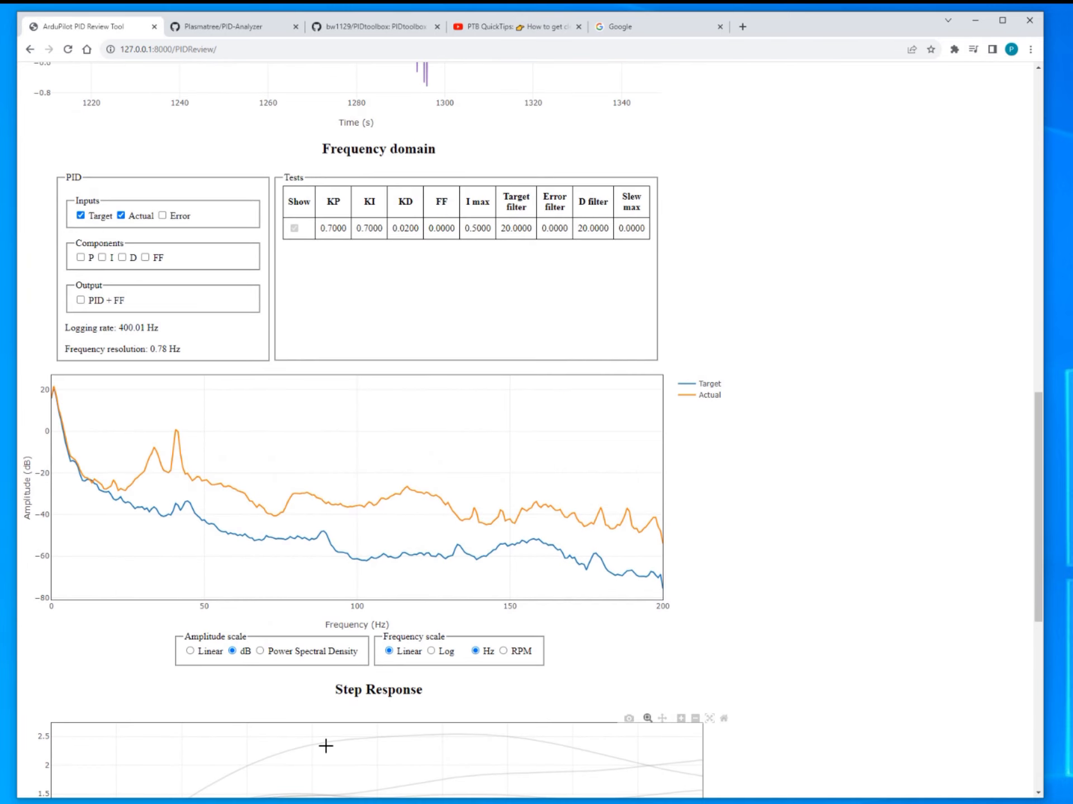
scroll(327, 749, "down", 4)
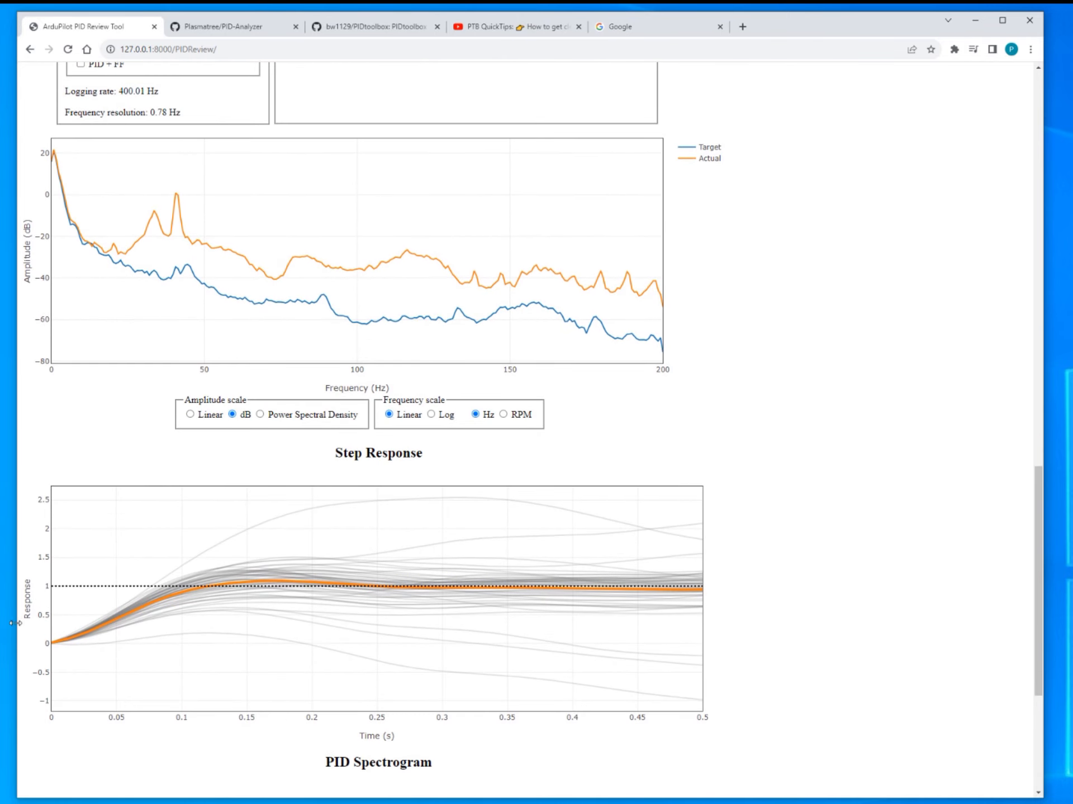
scroll(605, 689, "up", 20)
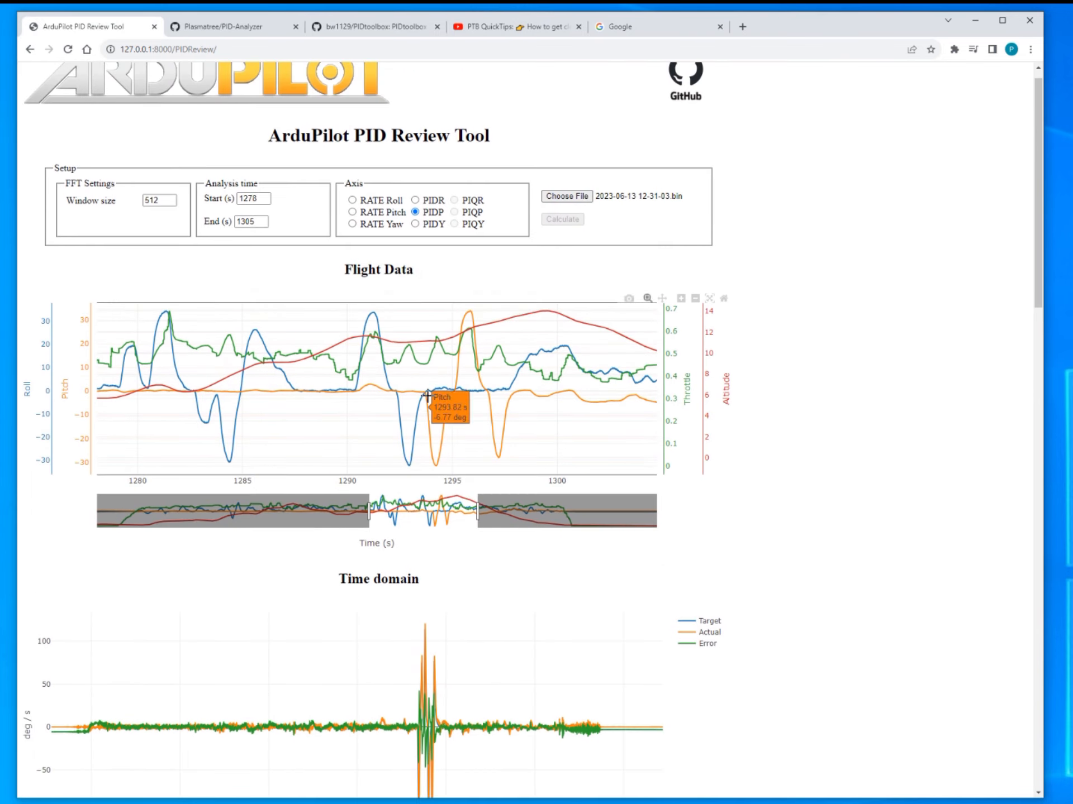
scroll(427, 396, "up", 1)
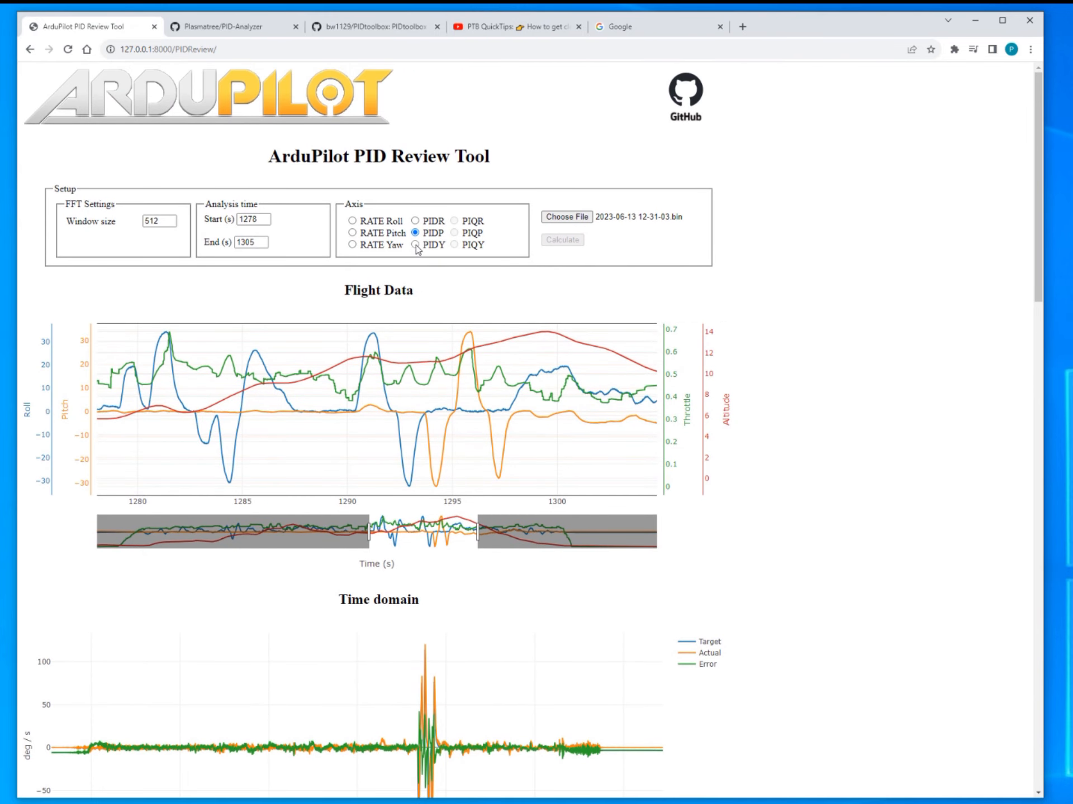
left_click(415, 245)
scroll(520, 335, "down", 20)
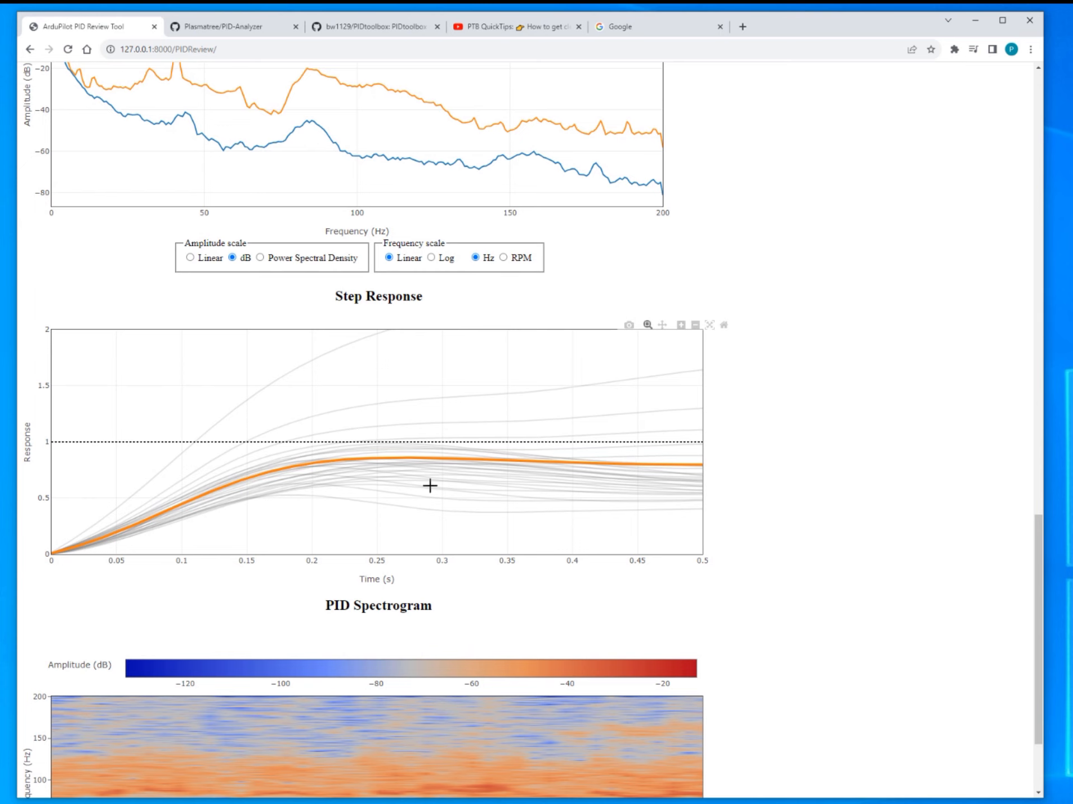
Reset the time-domain and flight data axes to the full 1210–1349 s range and recalculate the PIDY results.
scroll(431, 496, "up", 15)
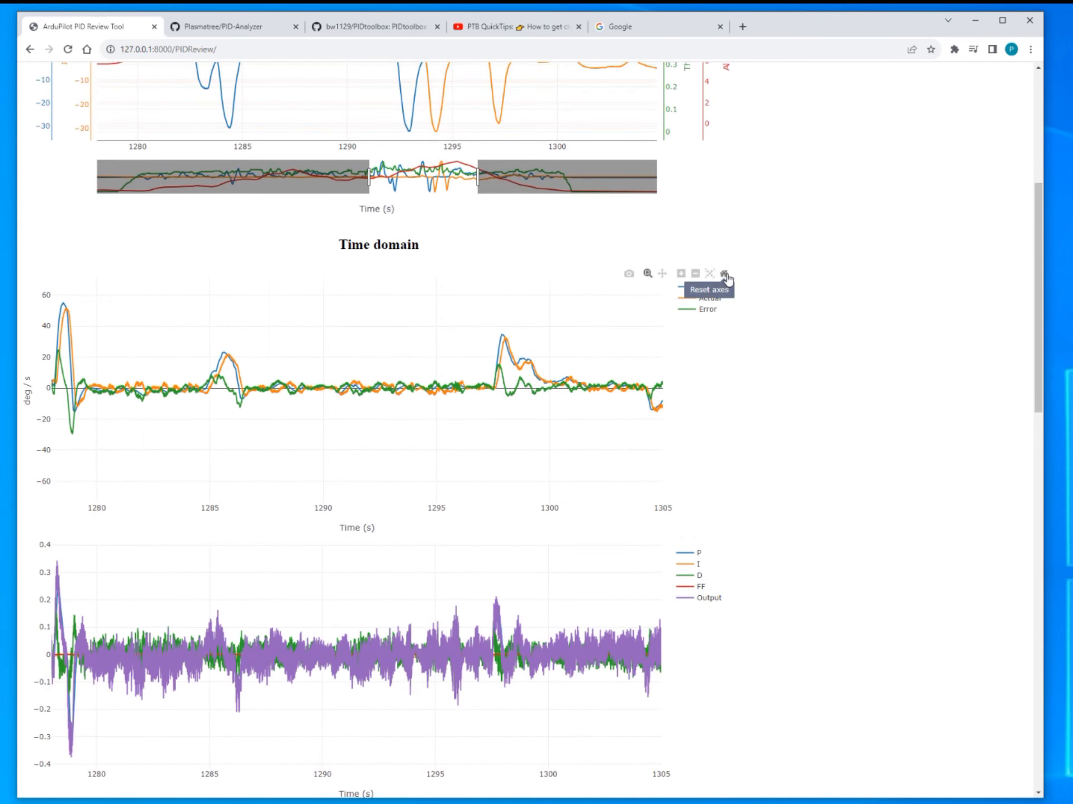
left_click(724, 274)
scroll(544, 355, "up", 4)
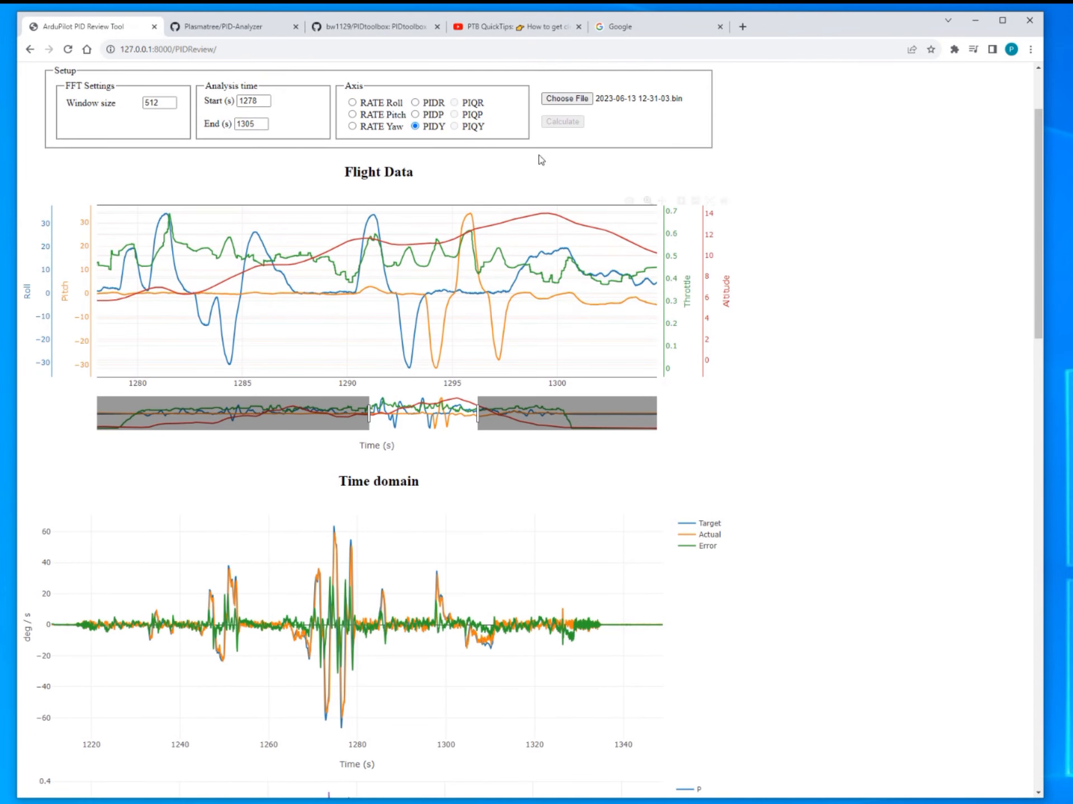
left_click(724, 200)
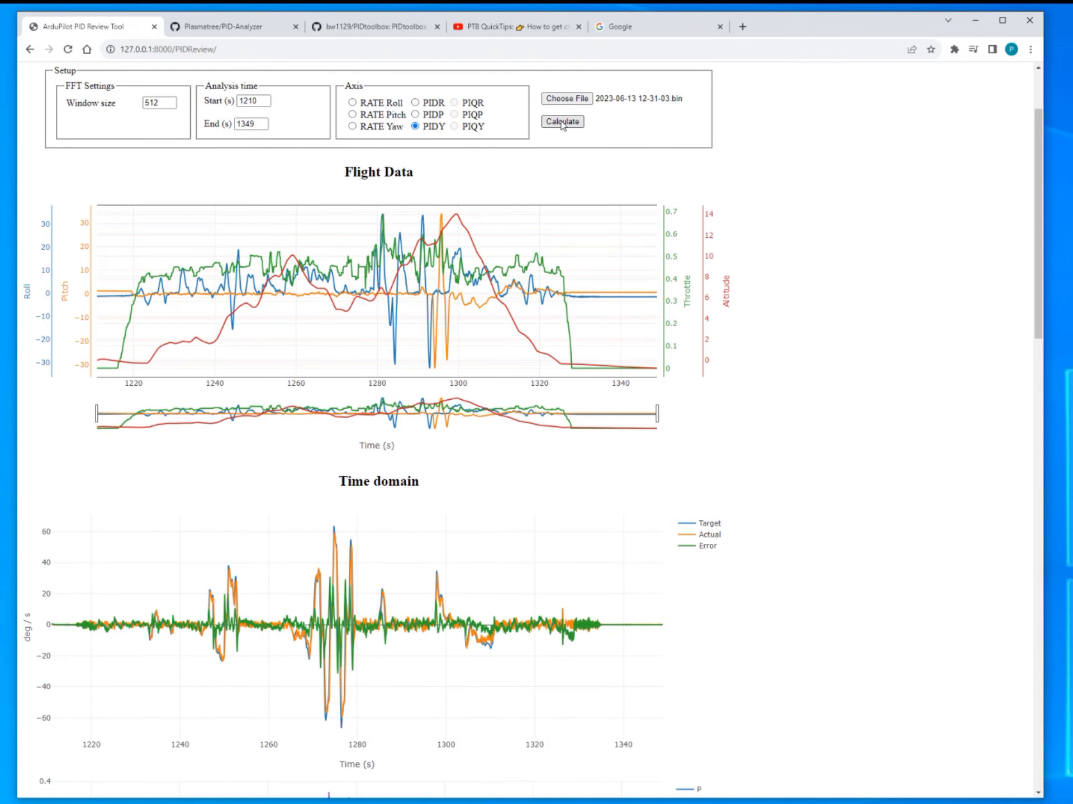
left_click(562, 123)
scroll(475, 422, "down", 15)
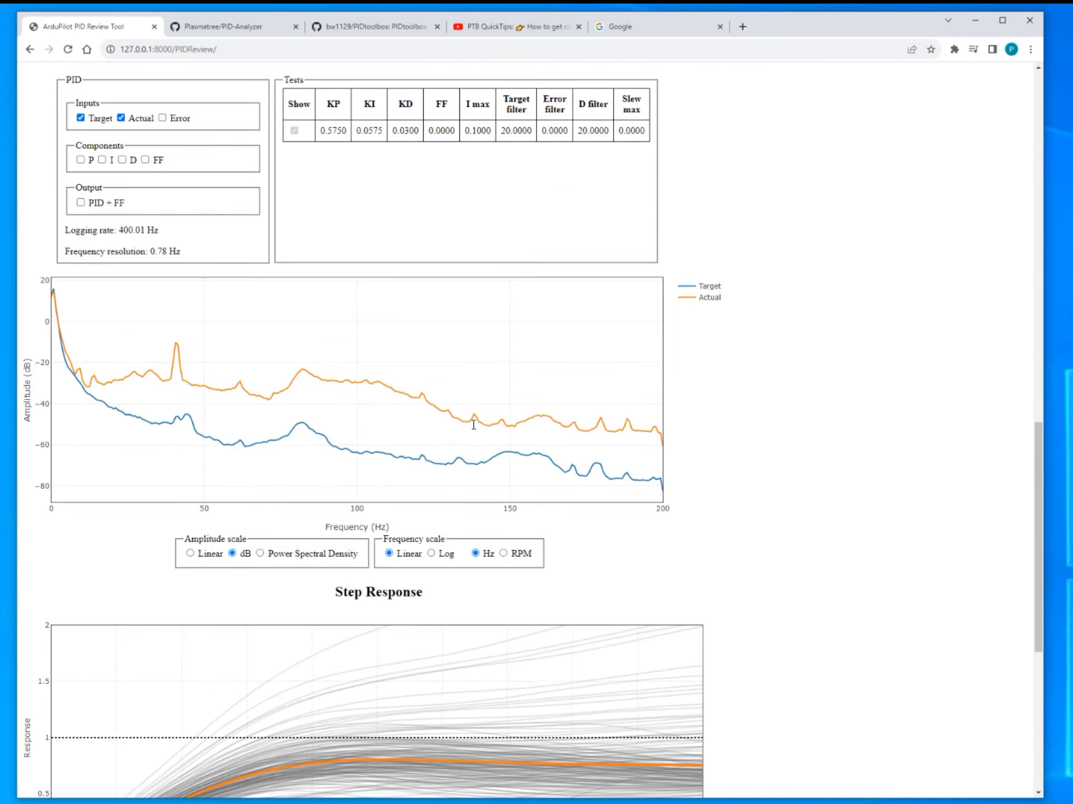
Examine the PIDY step response plot below the frequency spectrum.
scroll(473, 425, "down", 6)
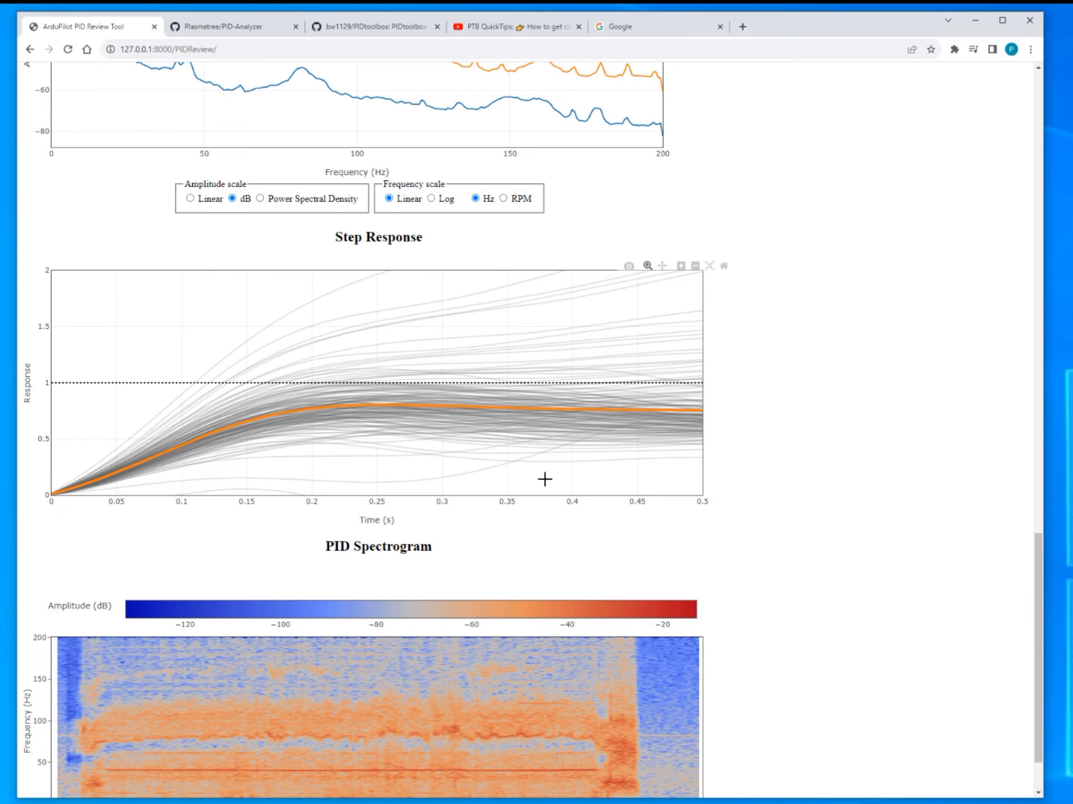
scroll(513, 475, "up", 3)
scroll(522, 558, "down", 2)
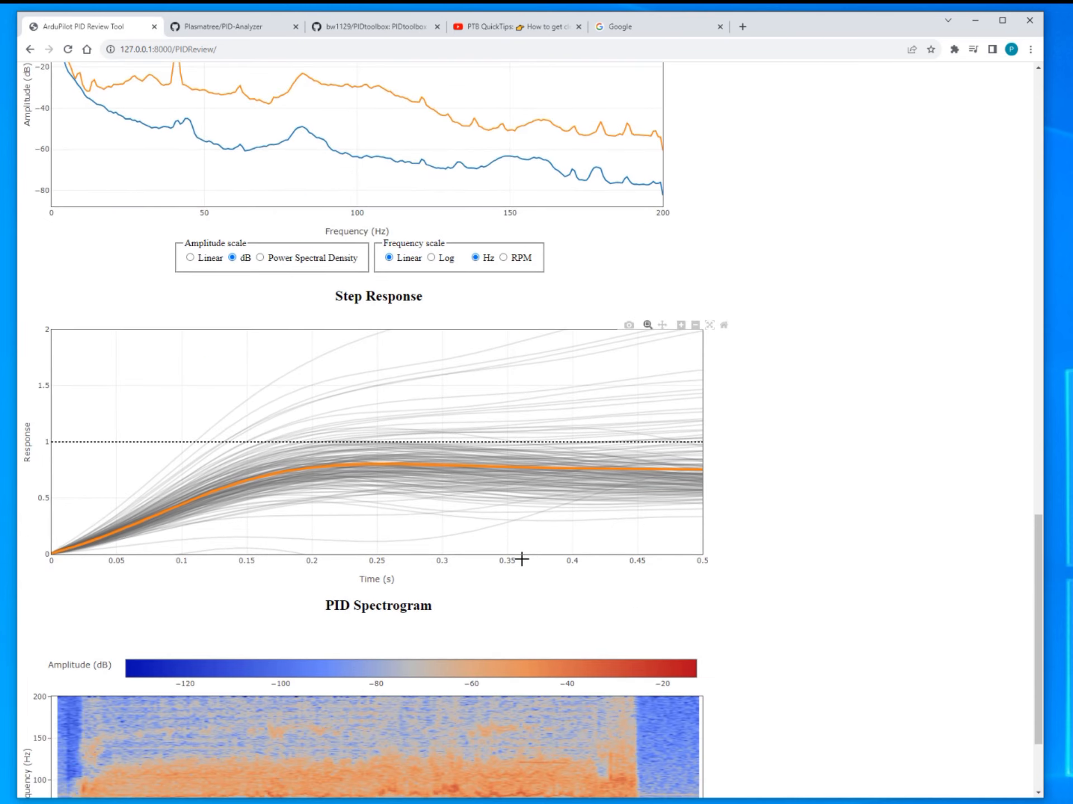
Switch the analysis axis to RATE Yaw and on to RATE Roll.
scroll(519, 558, "up", 20)
scroll(511, 547, "up", 2)
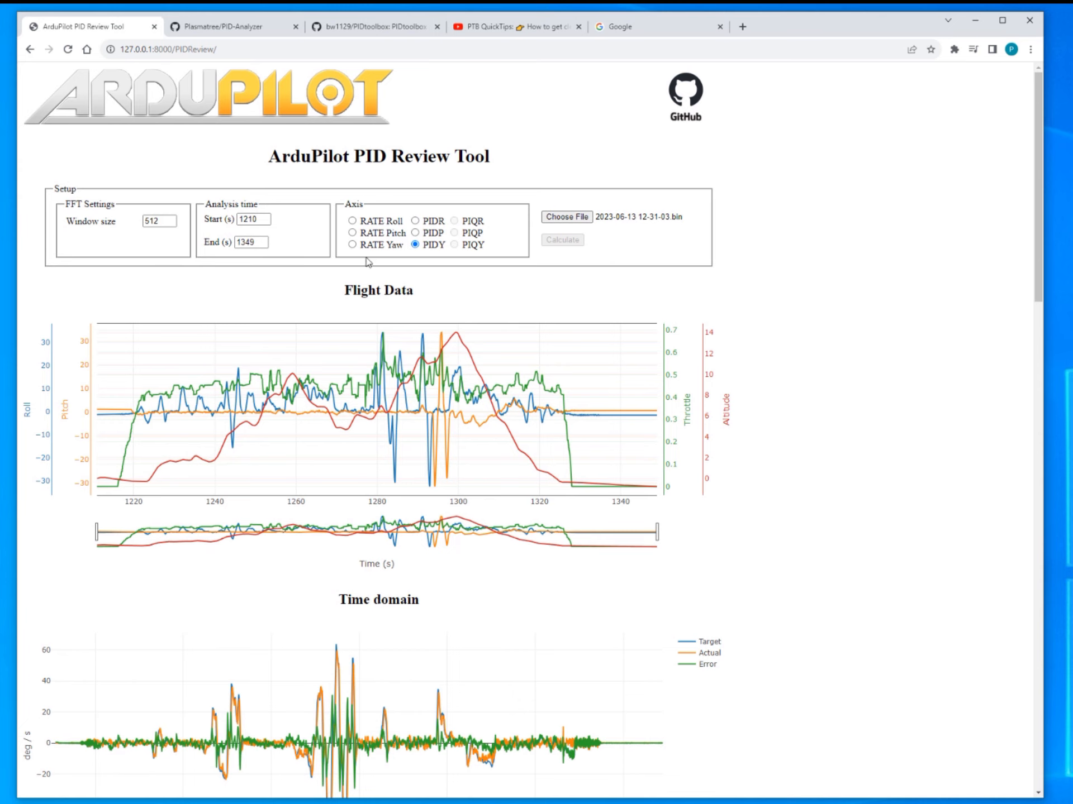
left_click(352, 246)
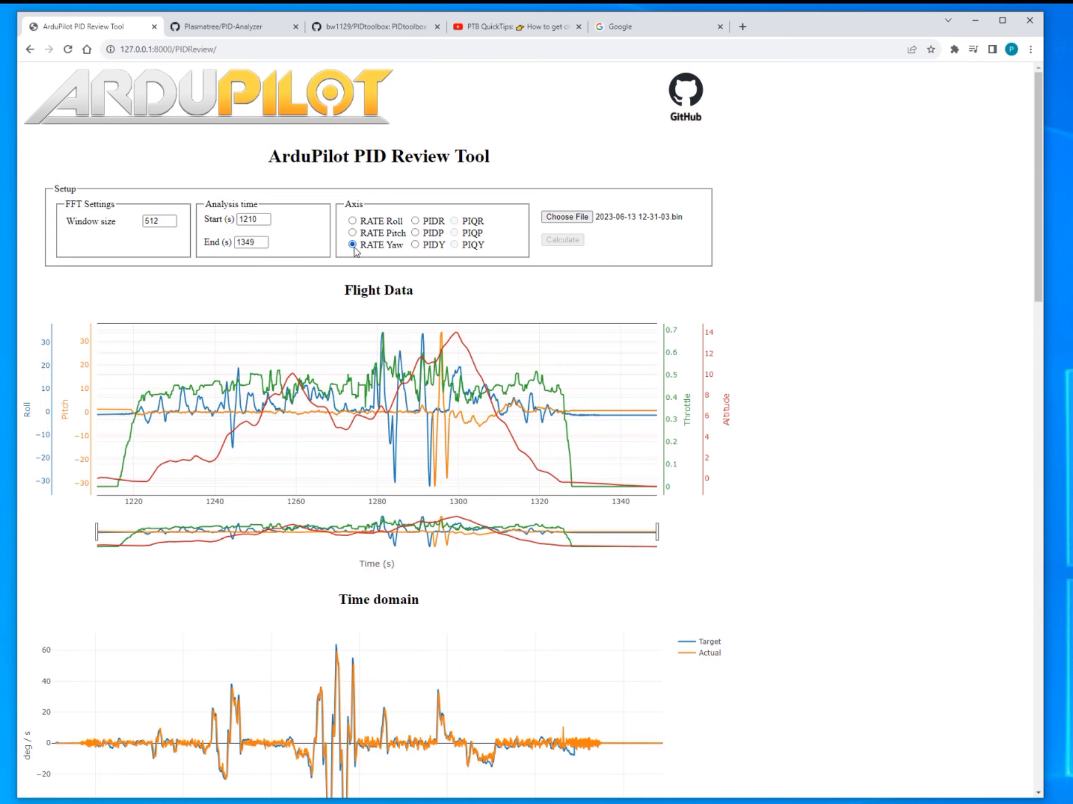
left_click(352, 222)
Zoom the RATE Roll time-domain plot to about 1274–1288 s to compare Target with Actual, and reset its axes.
scroll(491, 455, "down", 4)
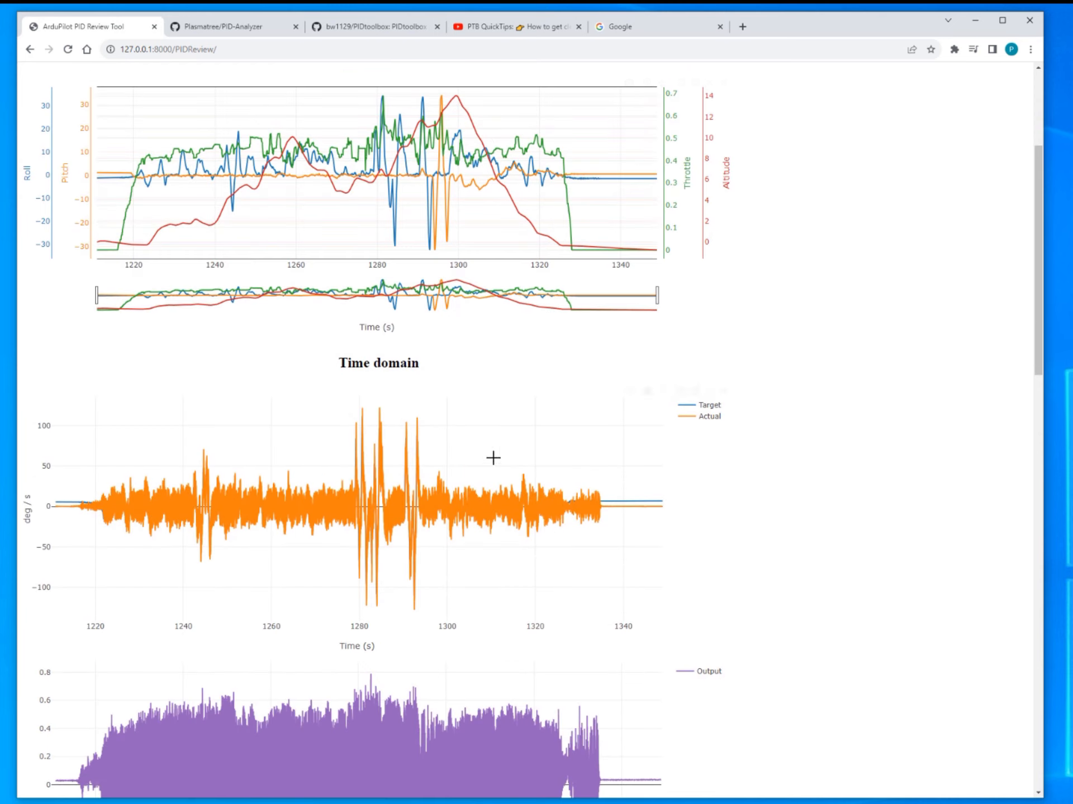
left_click_drag(333, 412, 394, 425)
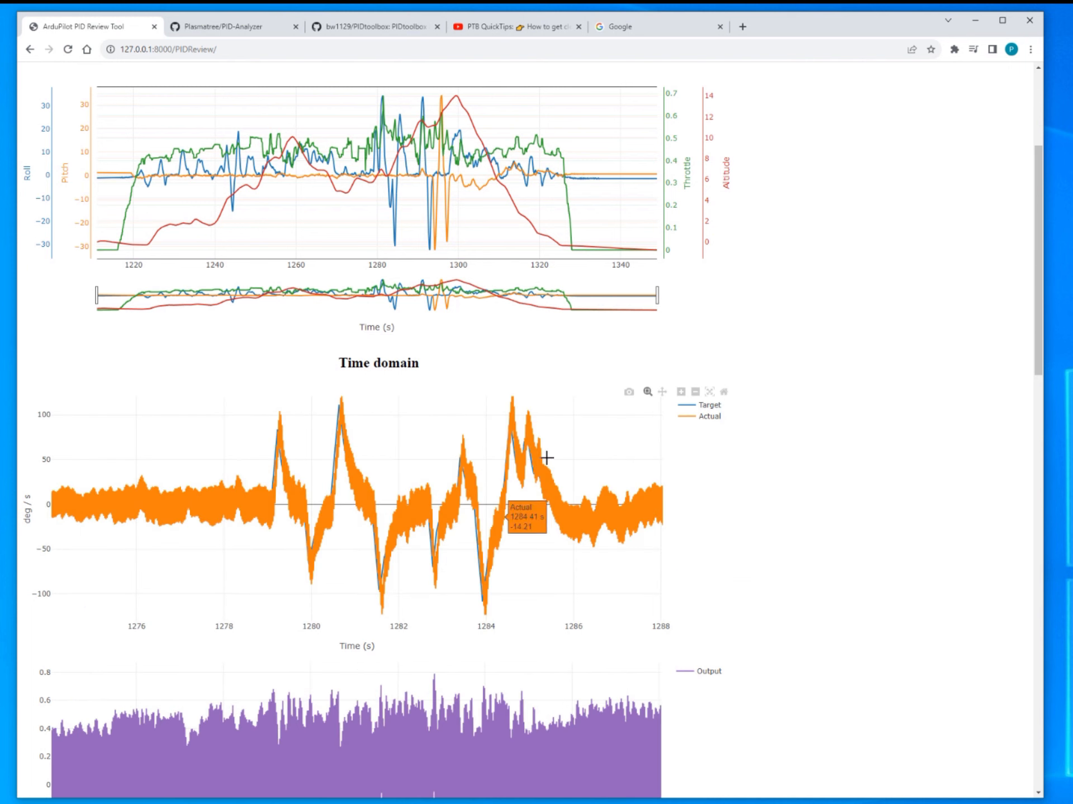
left_click(723, 391)
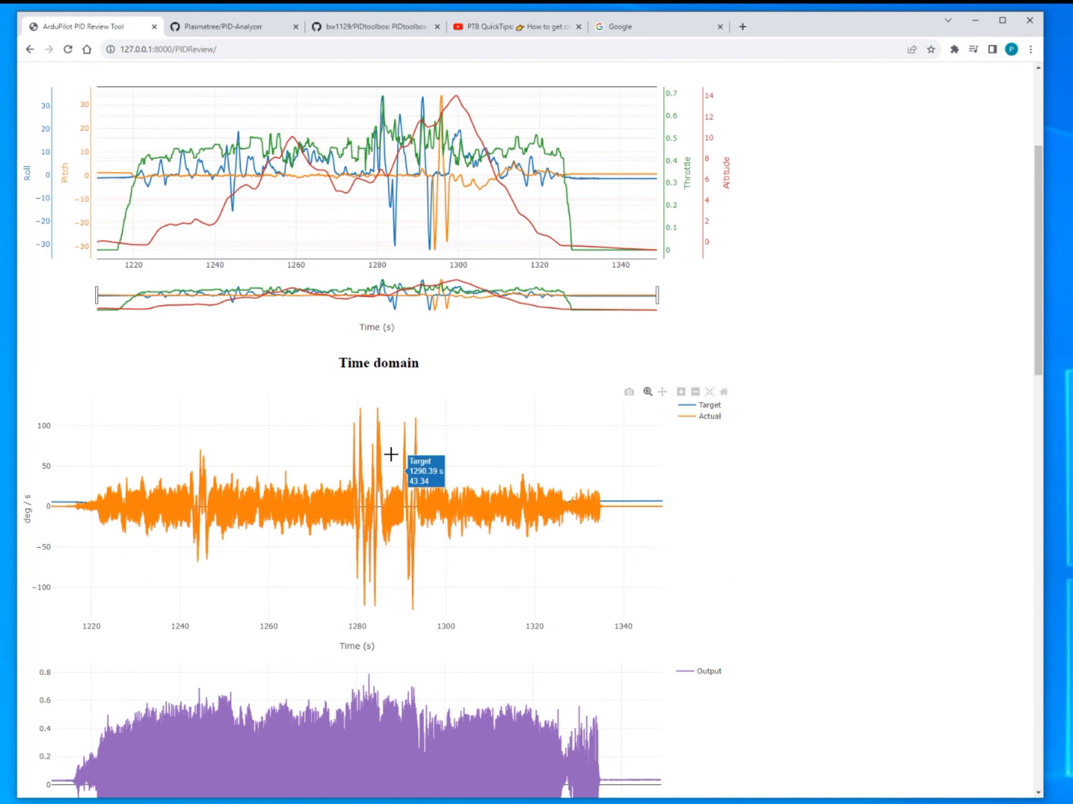
Zoom the RATE Roll Output plot to about 1277–1294 s and further to about 1283–1285 s, and reset its axes.
scroll(436, 500, "down", 1)
scroll(435, 500, "down", 3)
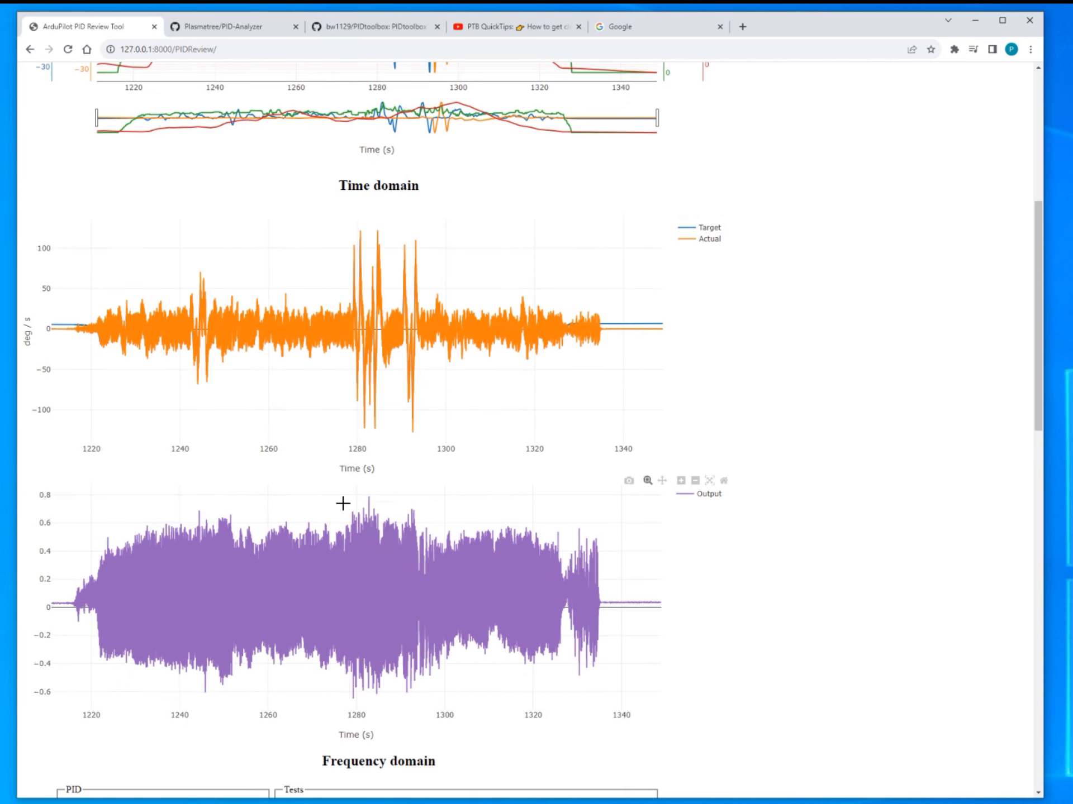
left_click_drag(343, 503, 415, 508)
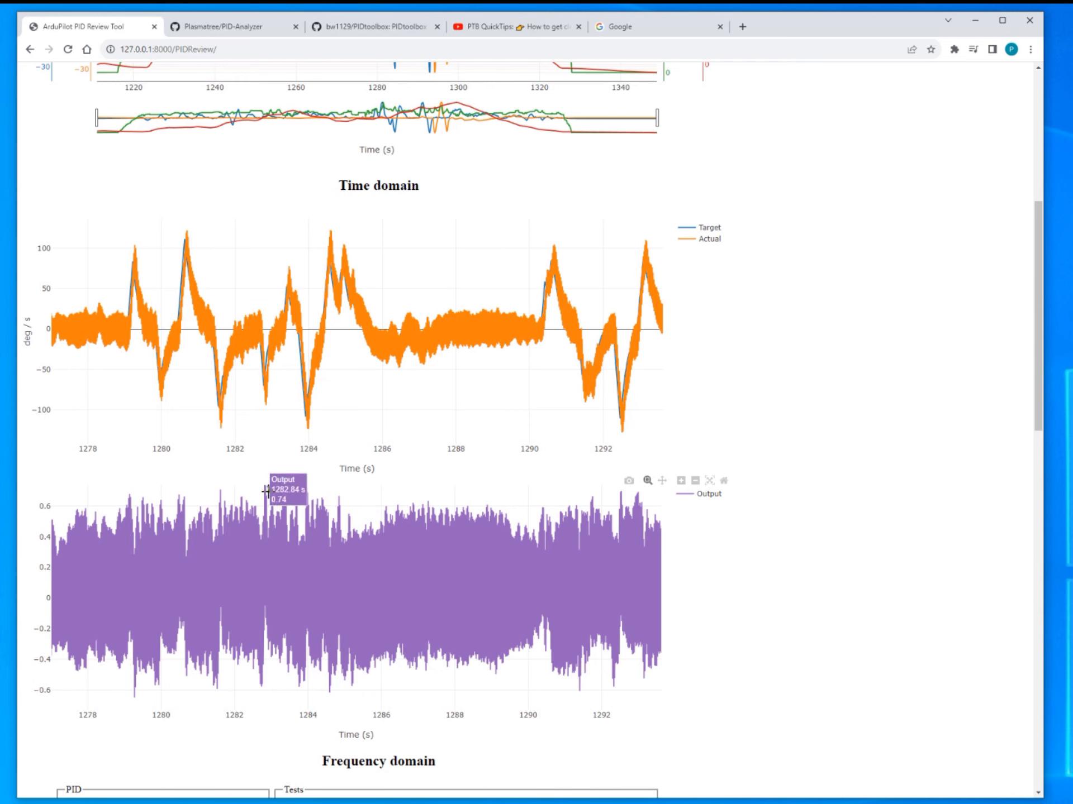
left_click_drag(271, 500, 342, 506)
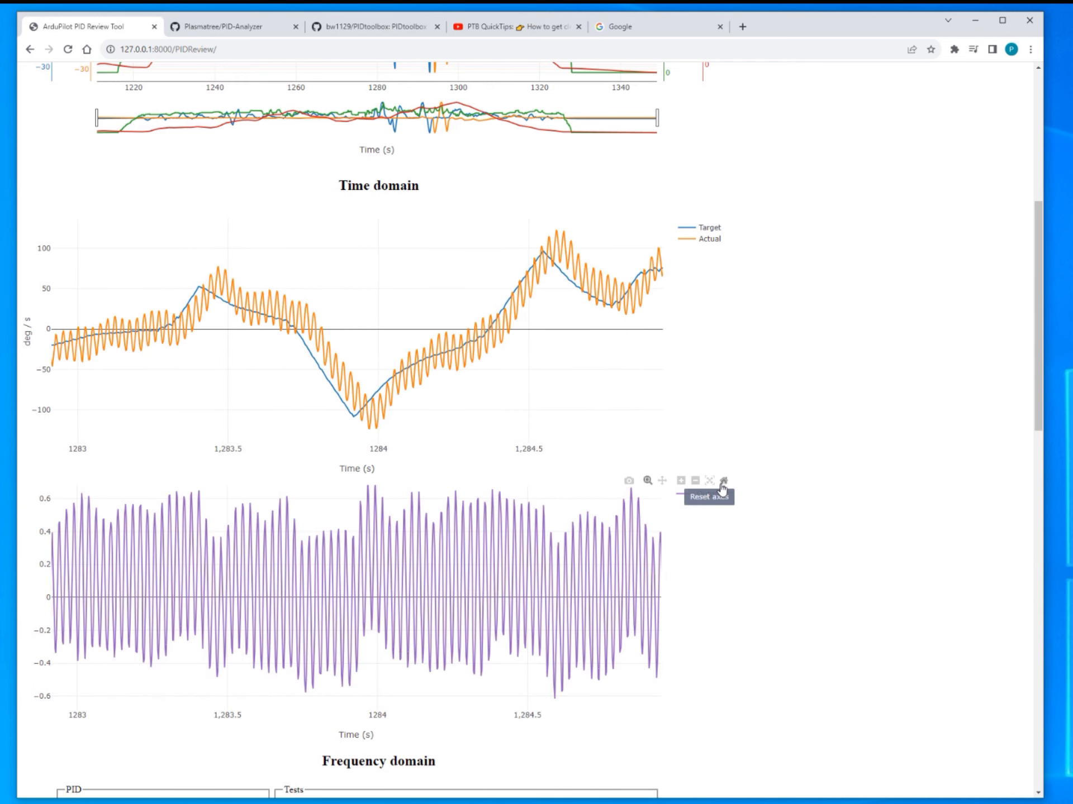
left_click(724, 481)
Review the RATE Roll time-domain plots, the Tests parameter table and the Target and Actual frequency spectrum.
scroll(673, 505, "up", 7)
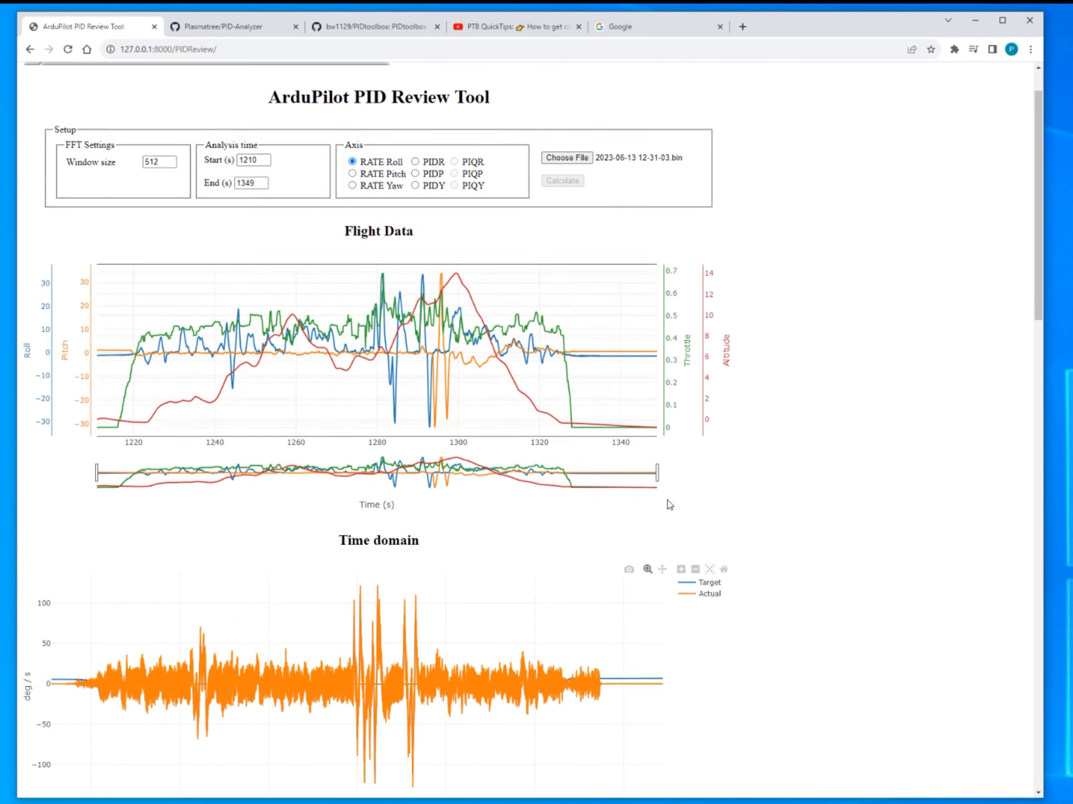
scroll(400, 263, "down", 3)
scroll(400, 263, "down", 8)
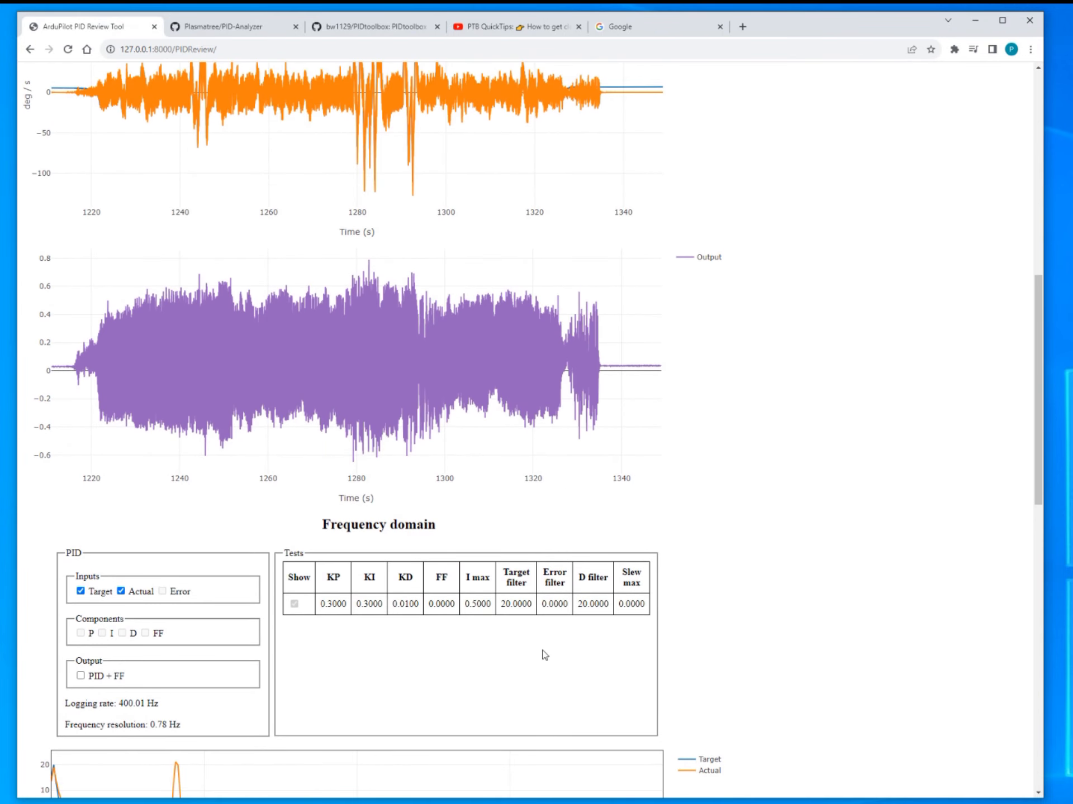
scroll(545, 655, "up", 8)
scroll(626, 620, "down", 3)
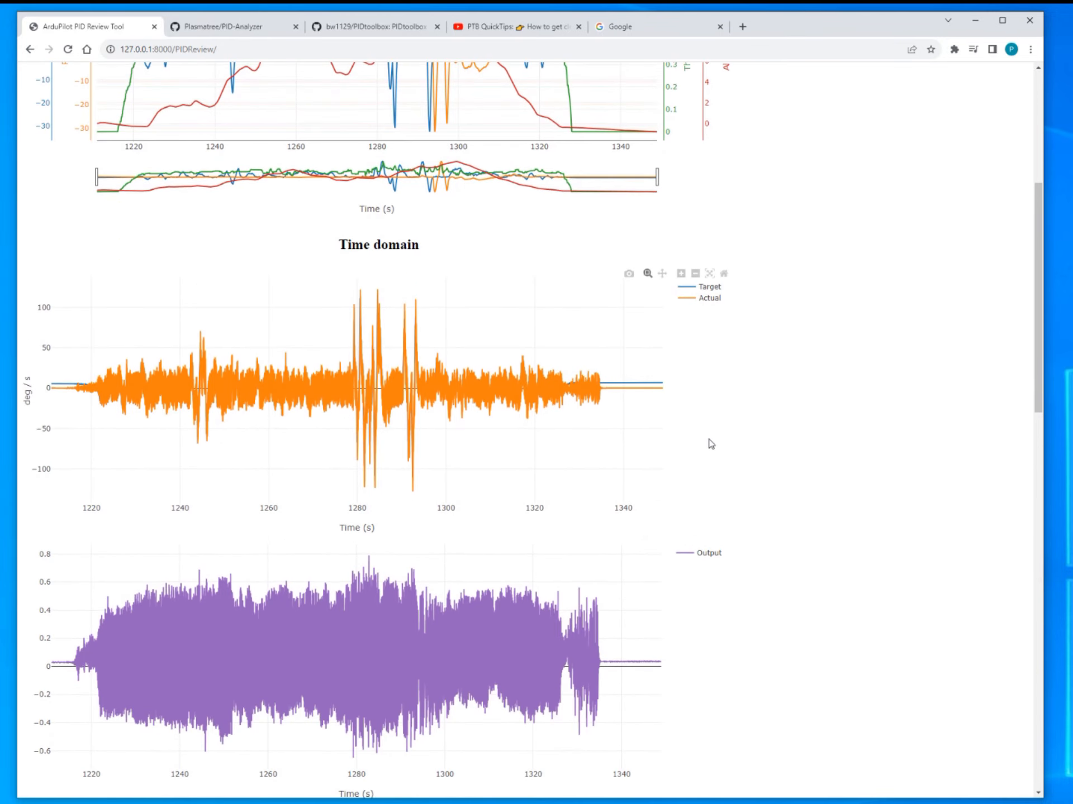
scroll(726, 491, "down", 10)
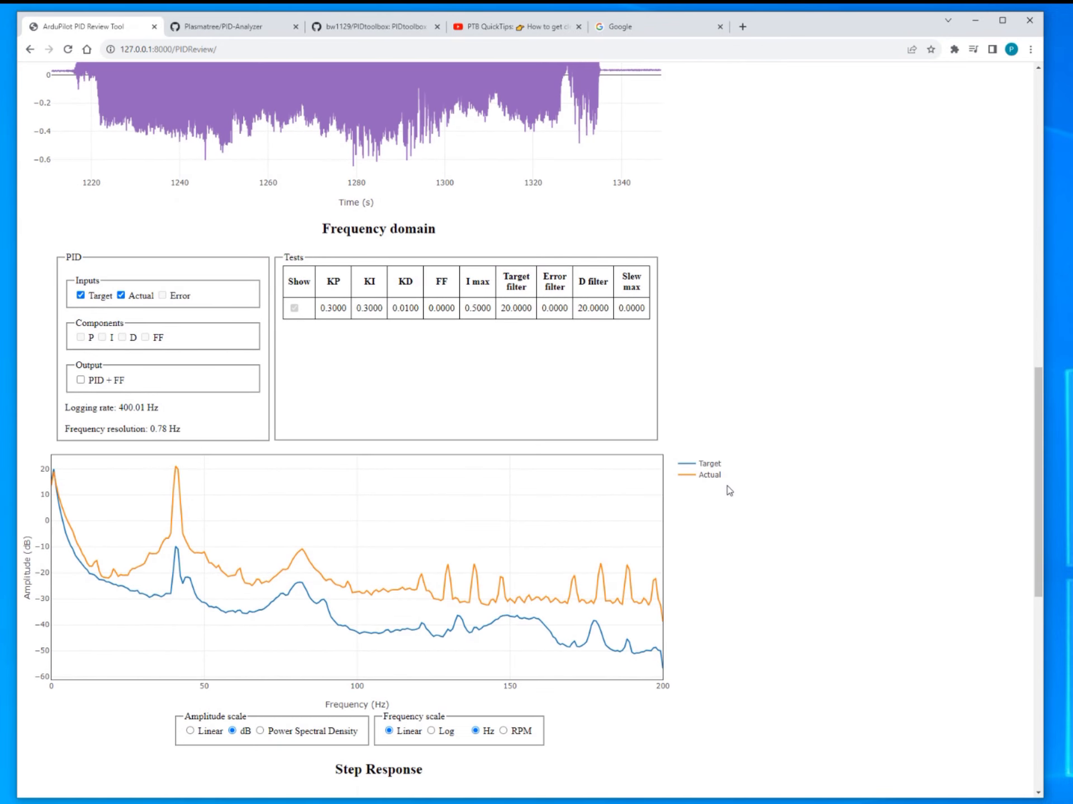
scroll(729, 491, "down", 2)
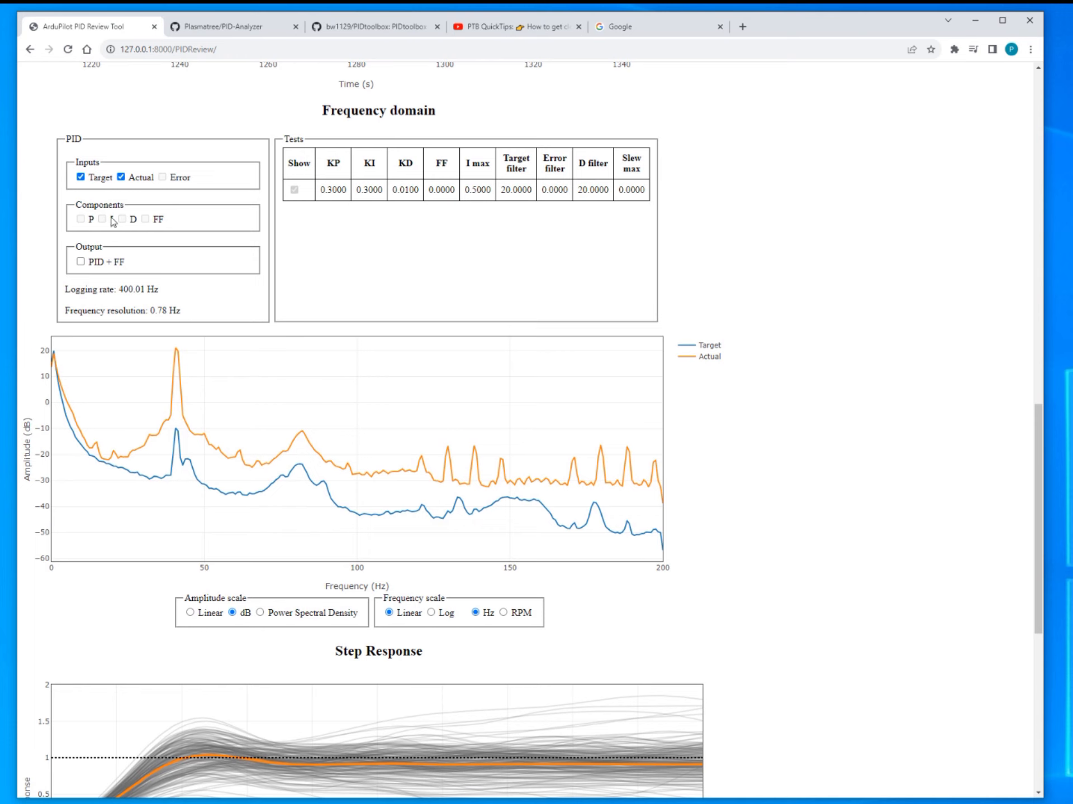
Toggle the PID + FF output in the frequency plot on and off, and examine the RATE Roll step response and spectrogram.
left_click(80, 262)
left_click(84, 260)
scroll(397, 370, "down", 5)
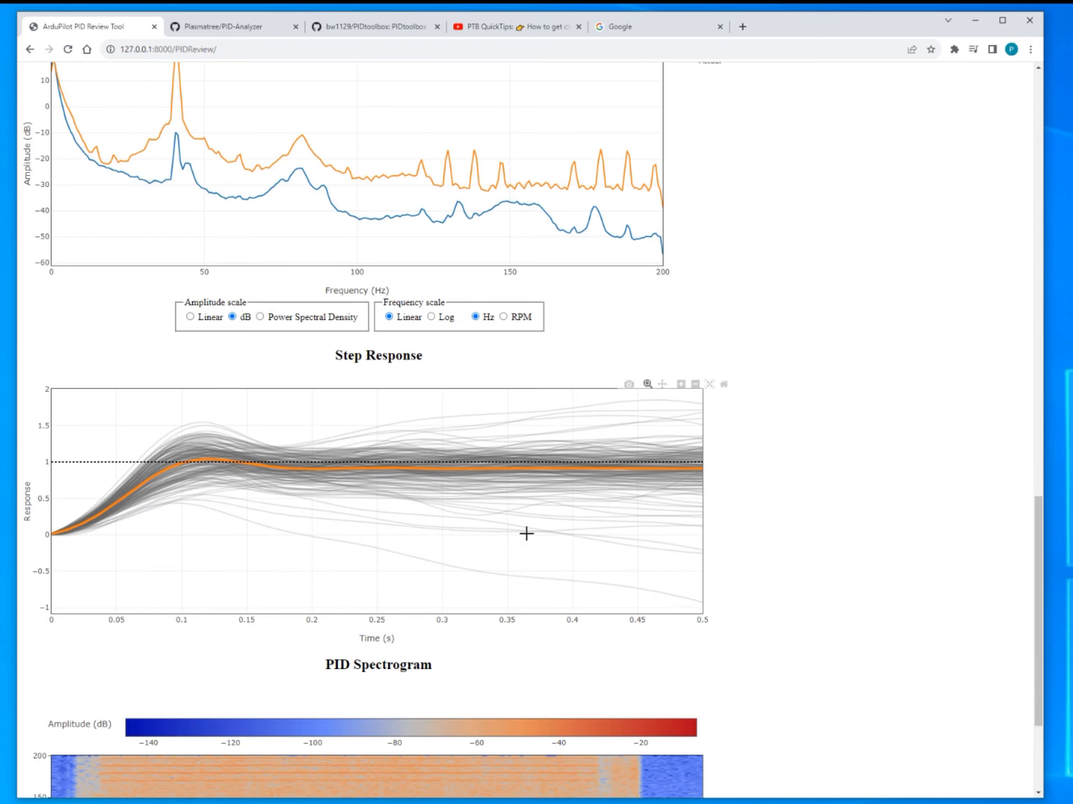
scroll(445, 582, "down", 3)
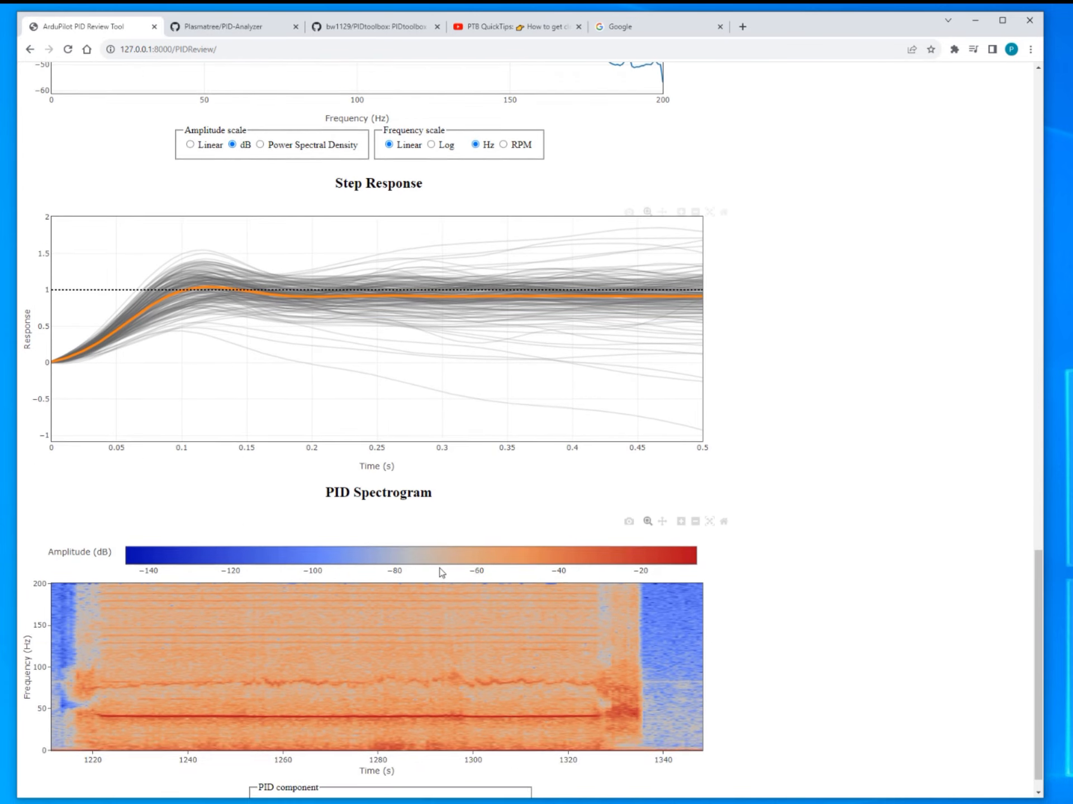
Re-examine the RATE Roll time-domain plots and available PID components, and highlight the Target filter value in the Tests table.
scroll(486, 502, "up", 7)
scroll(483, 527, "up", 18)
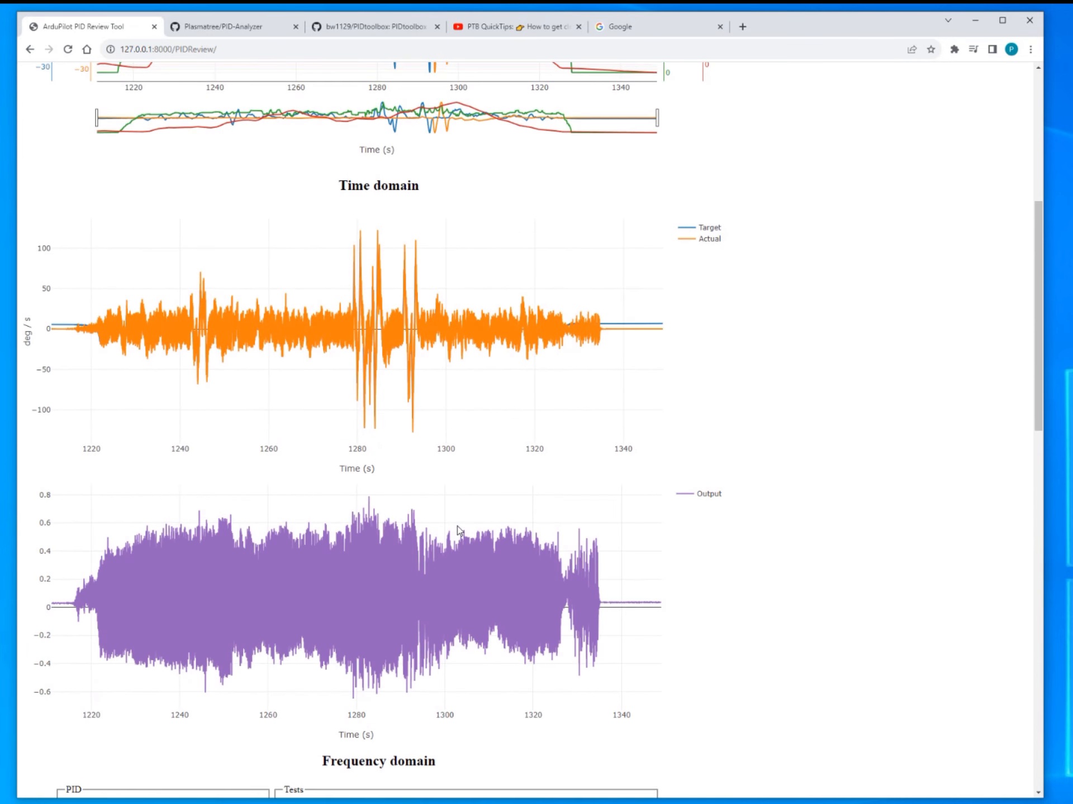
scroll(457, 526, "down", 2)
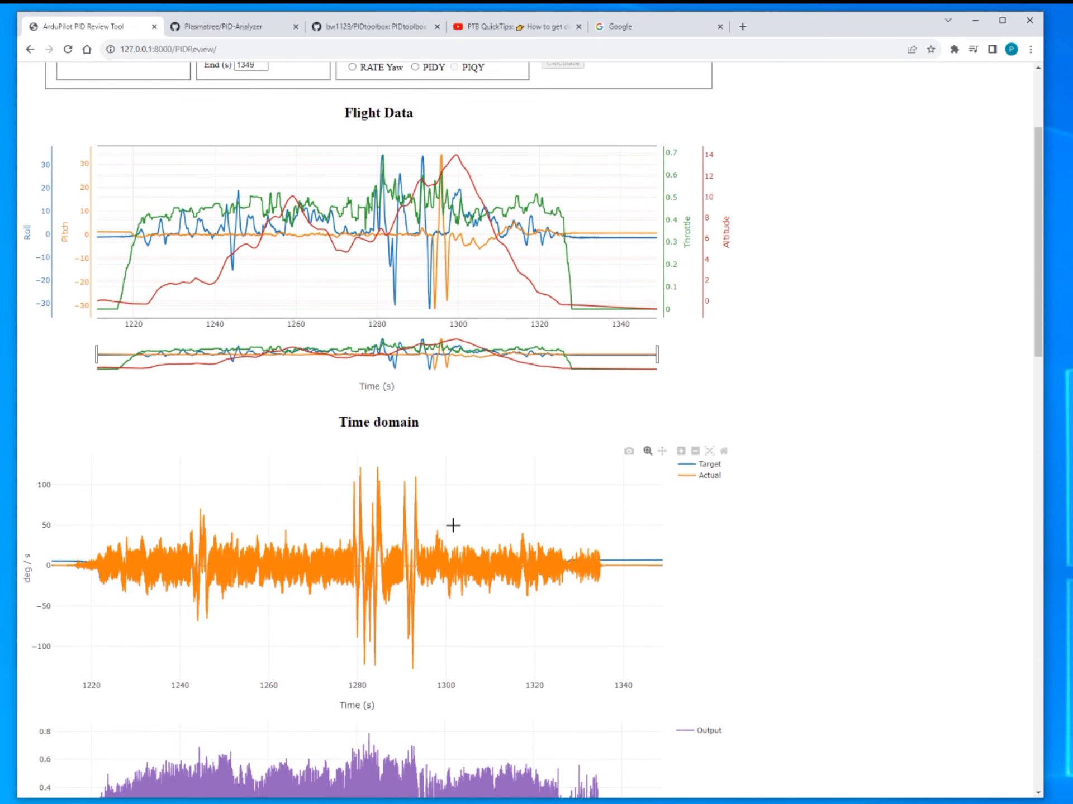
scroll(454, 525, "down", 9)
scroll(454, 531, "down", 6)
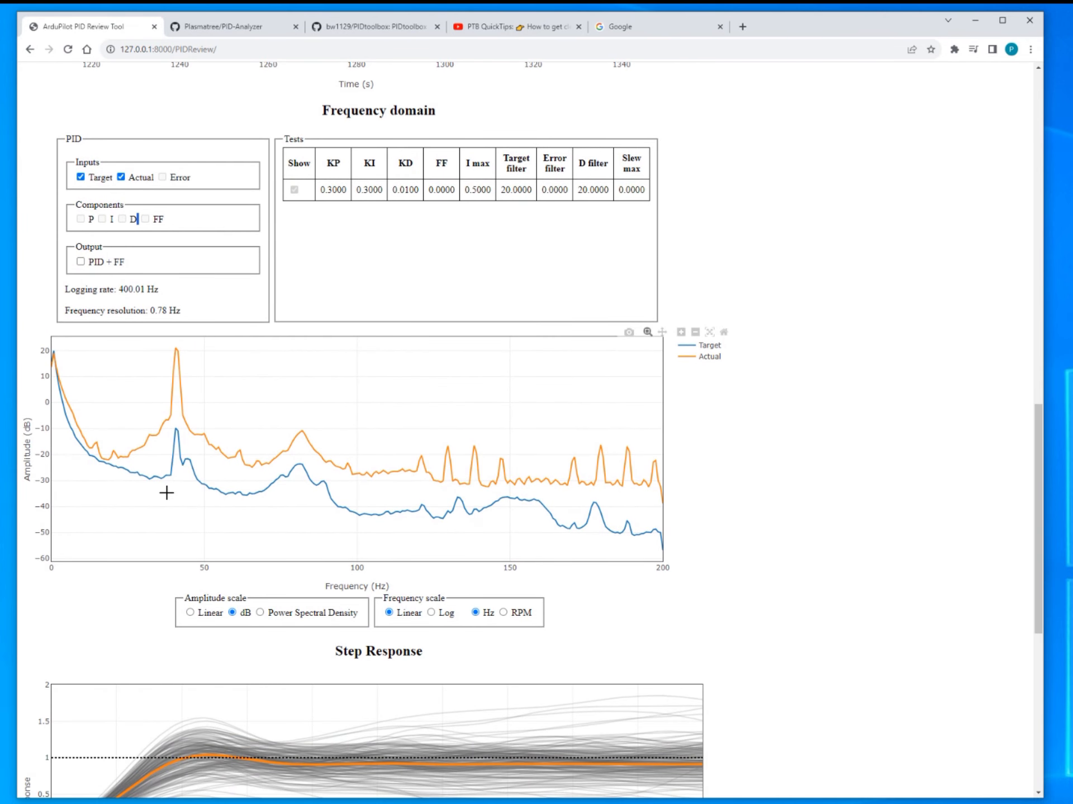
scroll(198, 492, "up", 6)
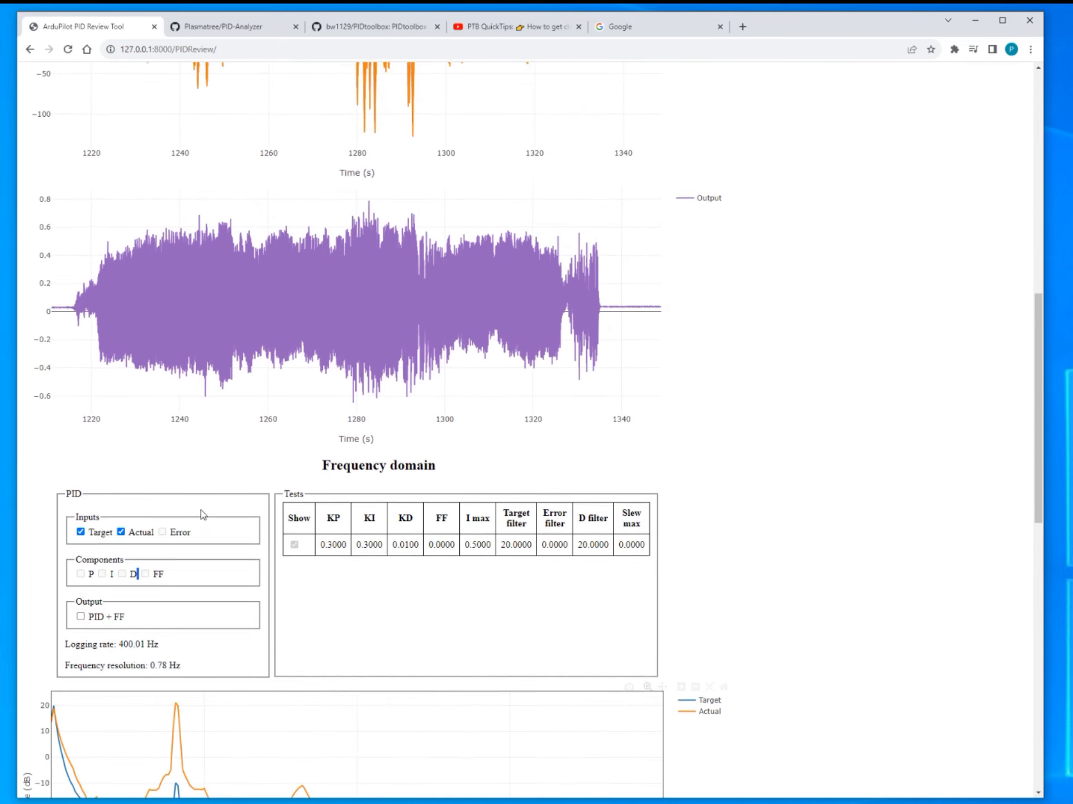
scroll(246, 525, "up", 4)
scroll(280, 531, "down", 8)
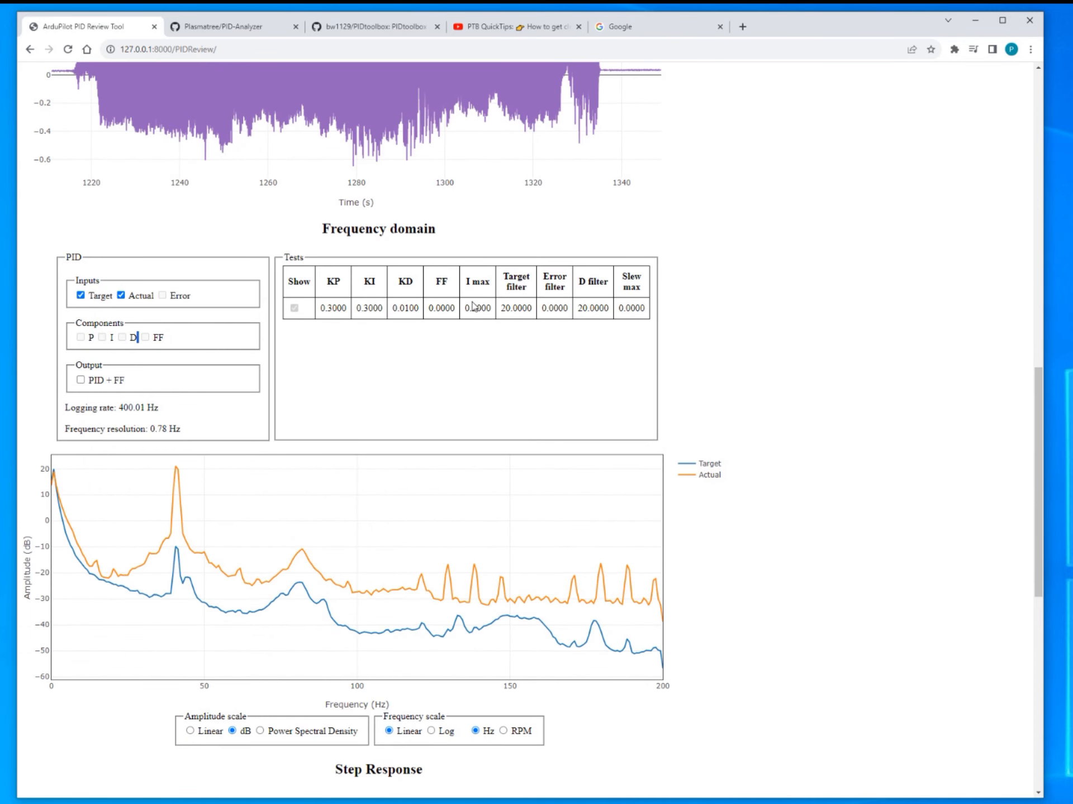
left_click(500, 310)
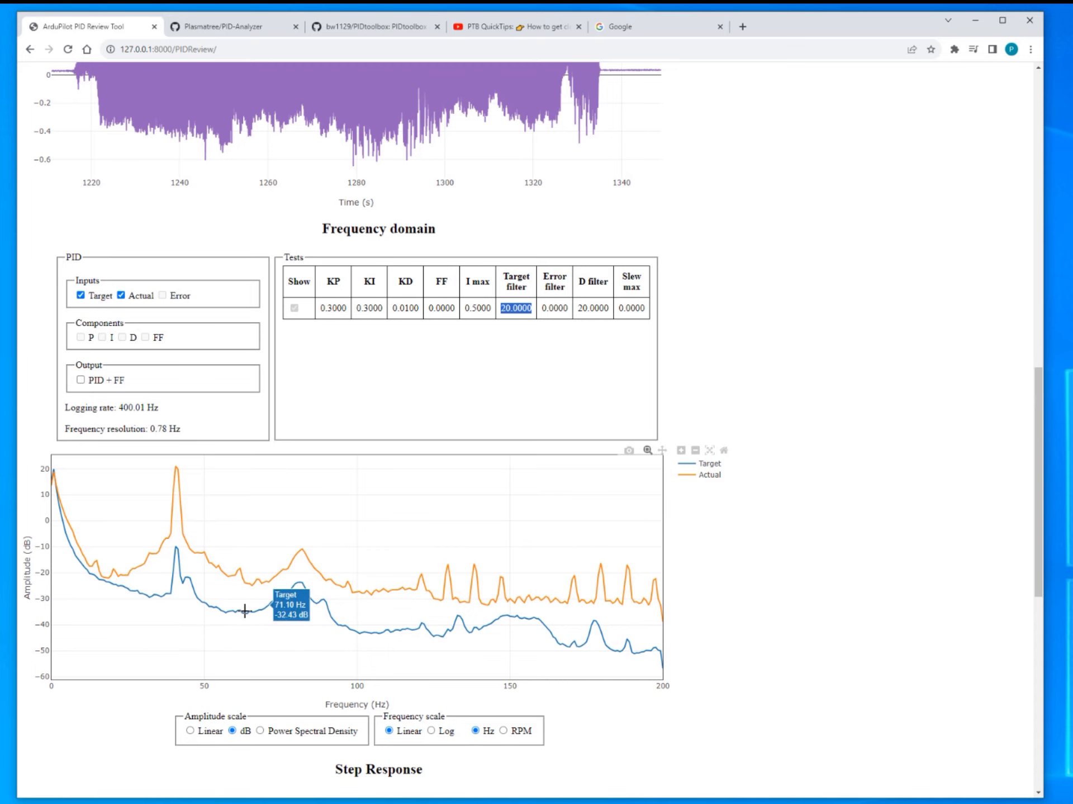
Switch the analysis axis to PIDR and view its frequency spectrum.
scroll(333, 509, "up", 5)
scroll(333, 509, "up", 12)
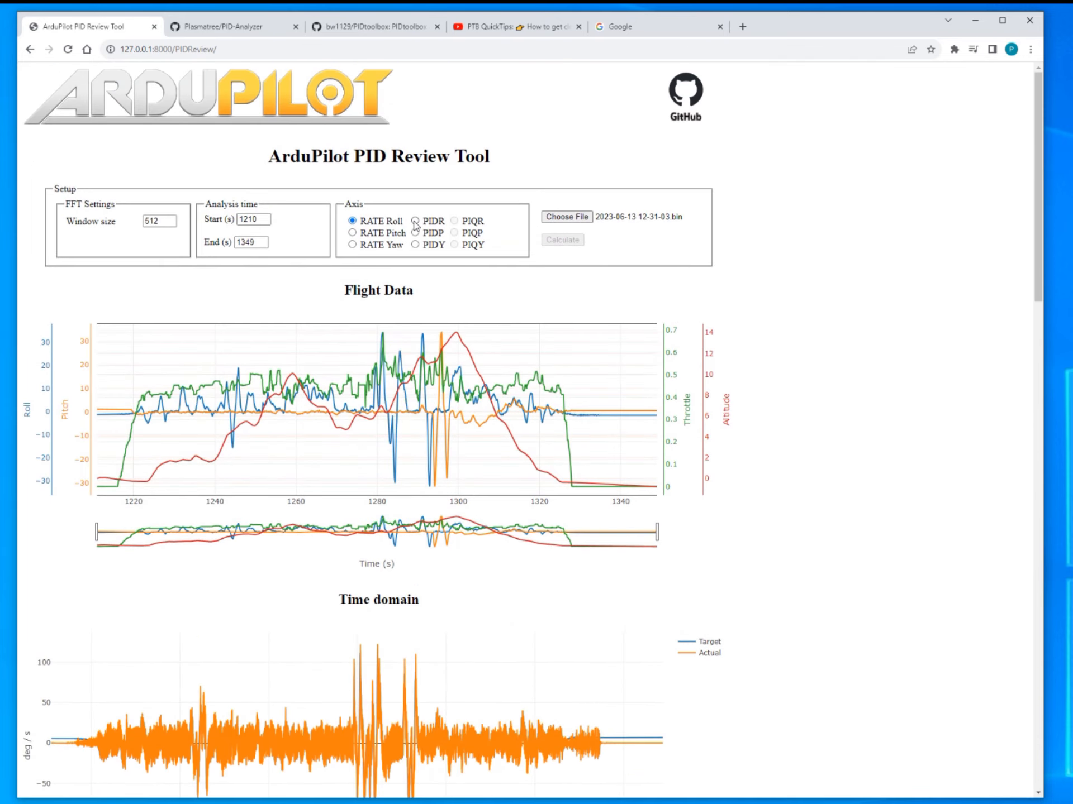
scroll(425, 393, "down", 18)
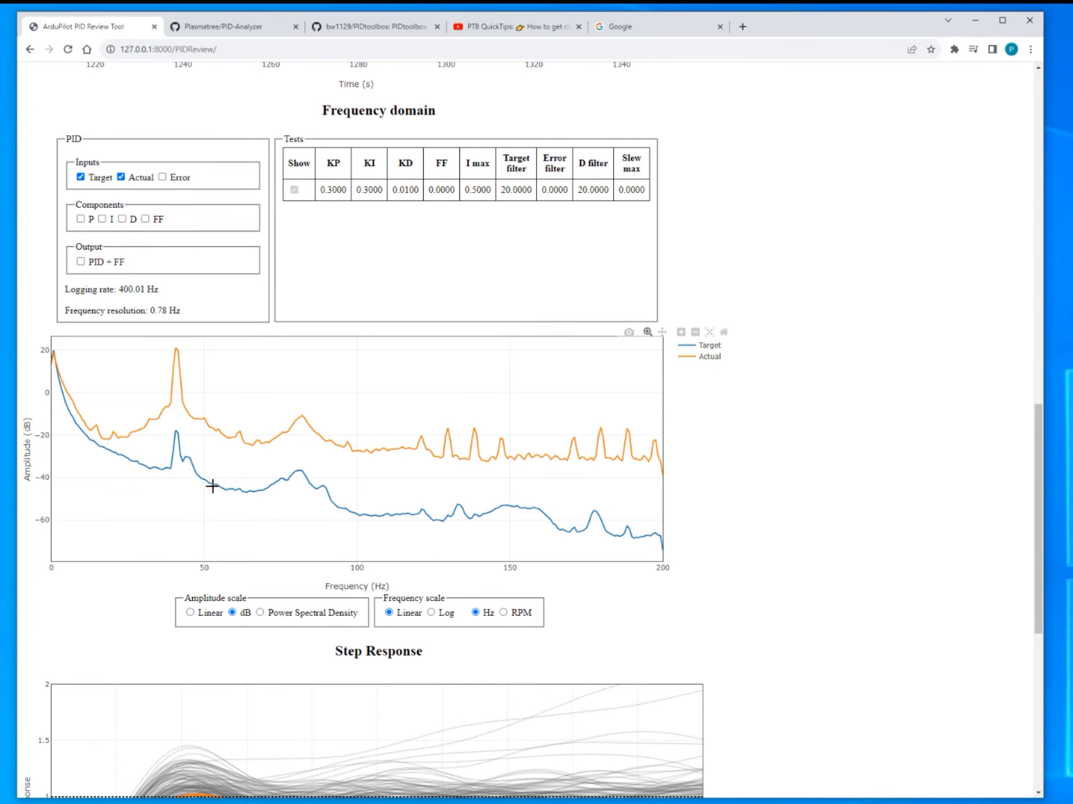
Review the PIDR time-domain plots with the Error and P, I, D, FF traces, and examine the PIDR step response.
scroll(480, 475, "up", 18)
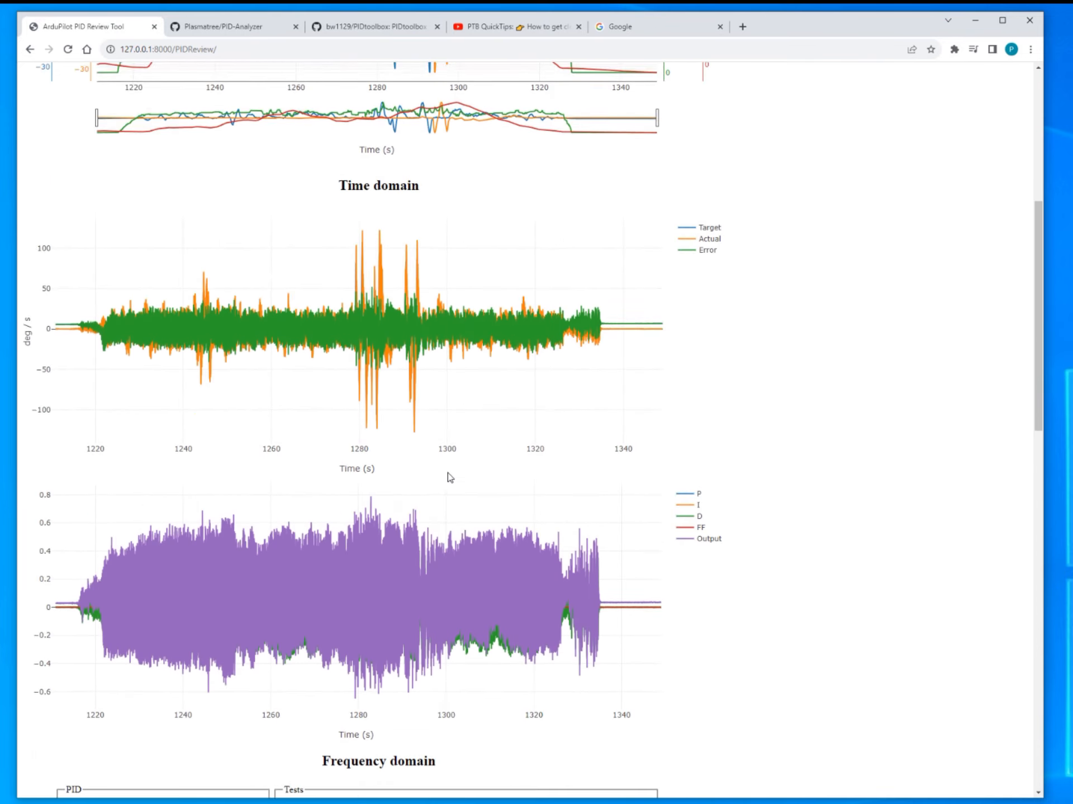
scroll(447, 473, "up", 1)
scroll(447, 473, "down", 1)
scroll(509, 371, "up", 1)
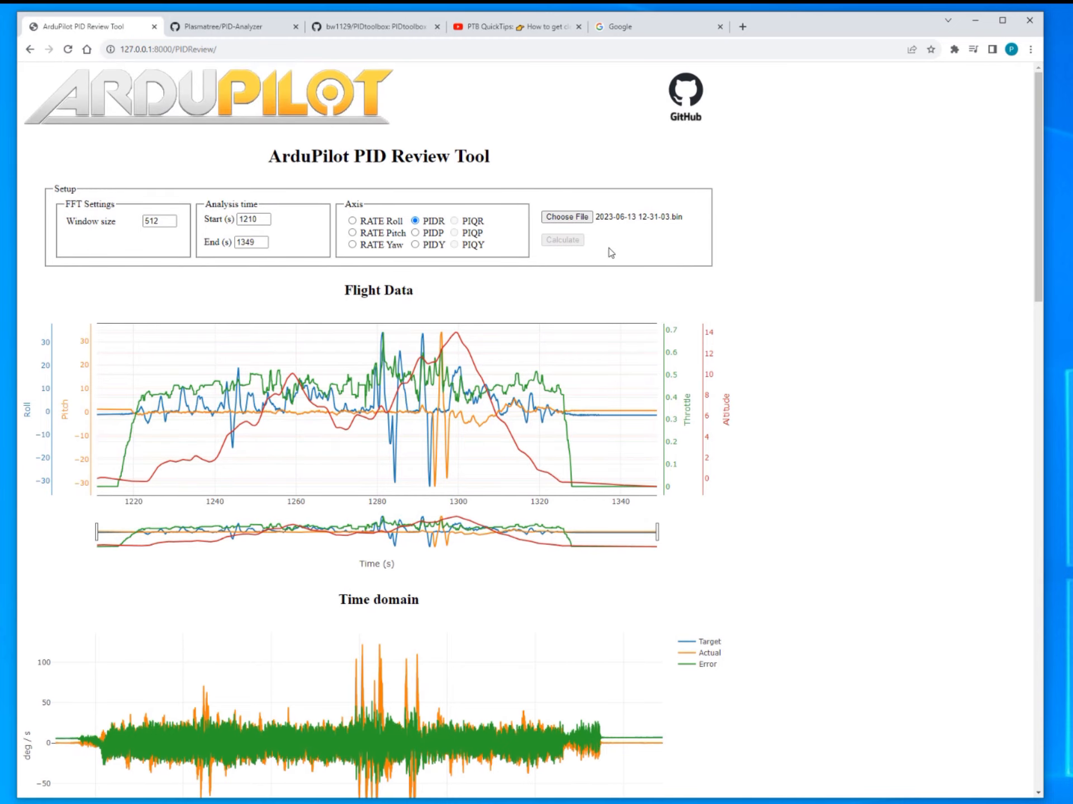
scroll(562, 352, "down", 20)
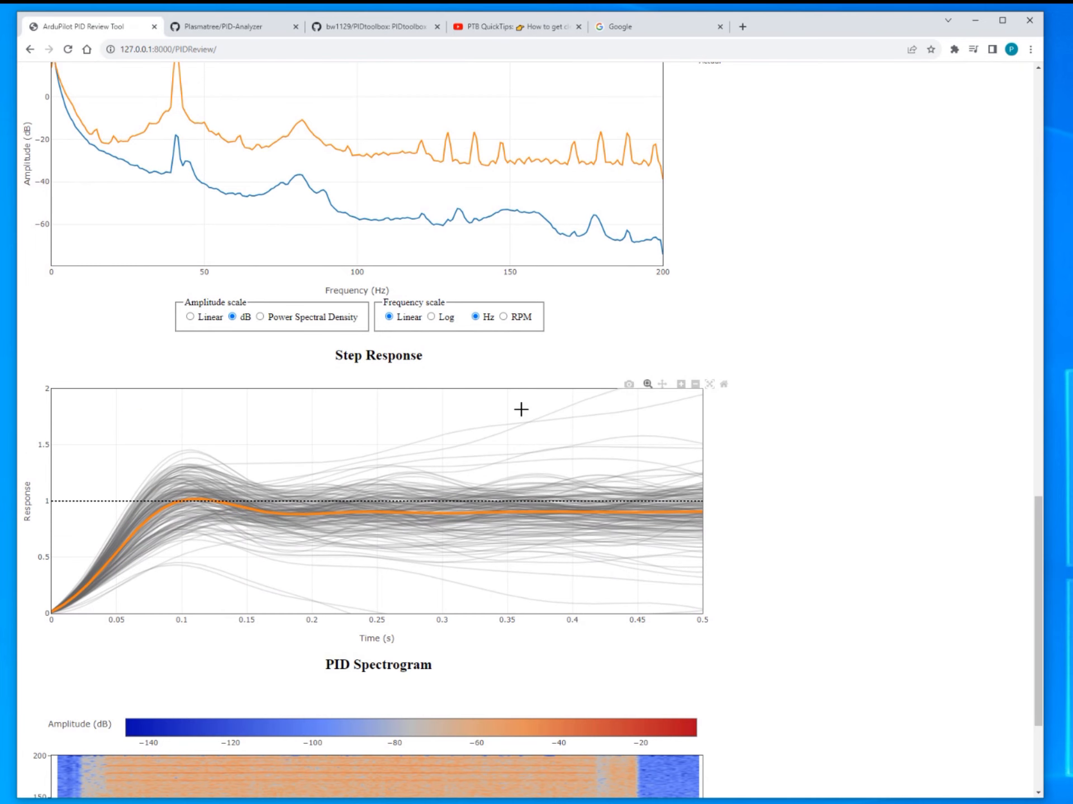
scroll(679, 543, "down", 1)
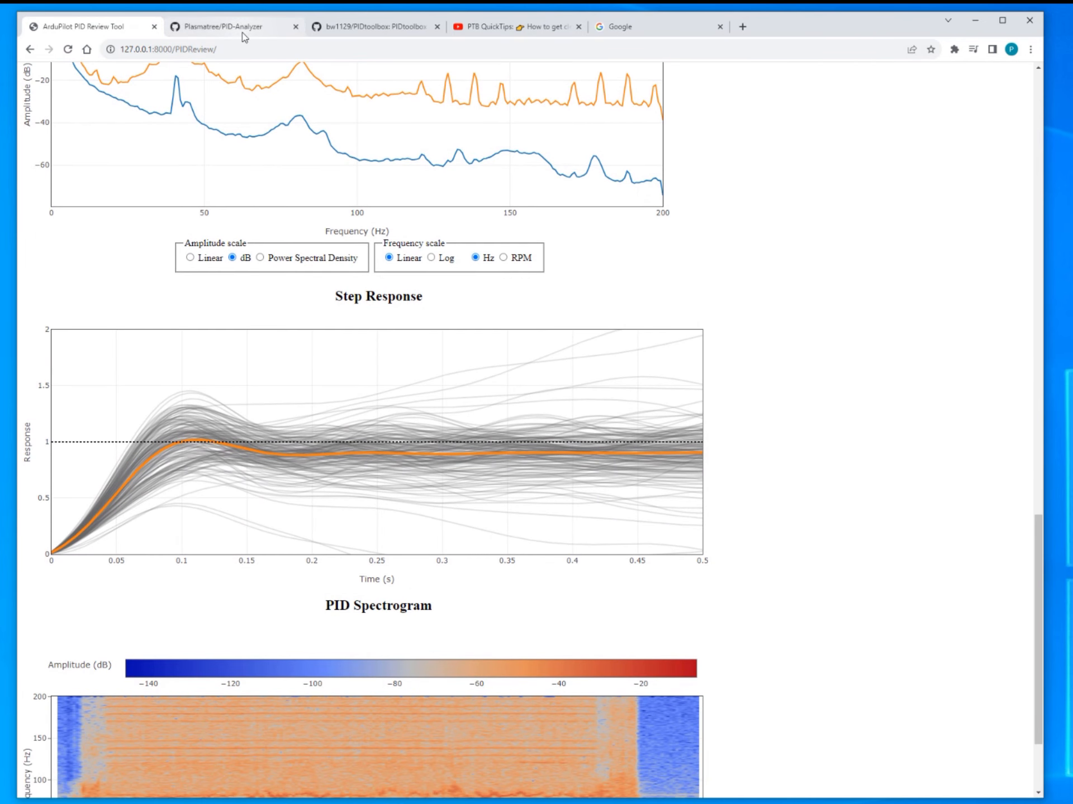
Switch to the Plasmatree/PID-Analyzer GitHub page and look through the README's example step response plots.
mouse_move(217, 35)
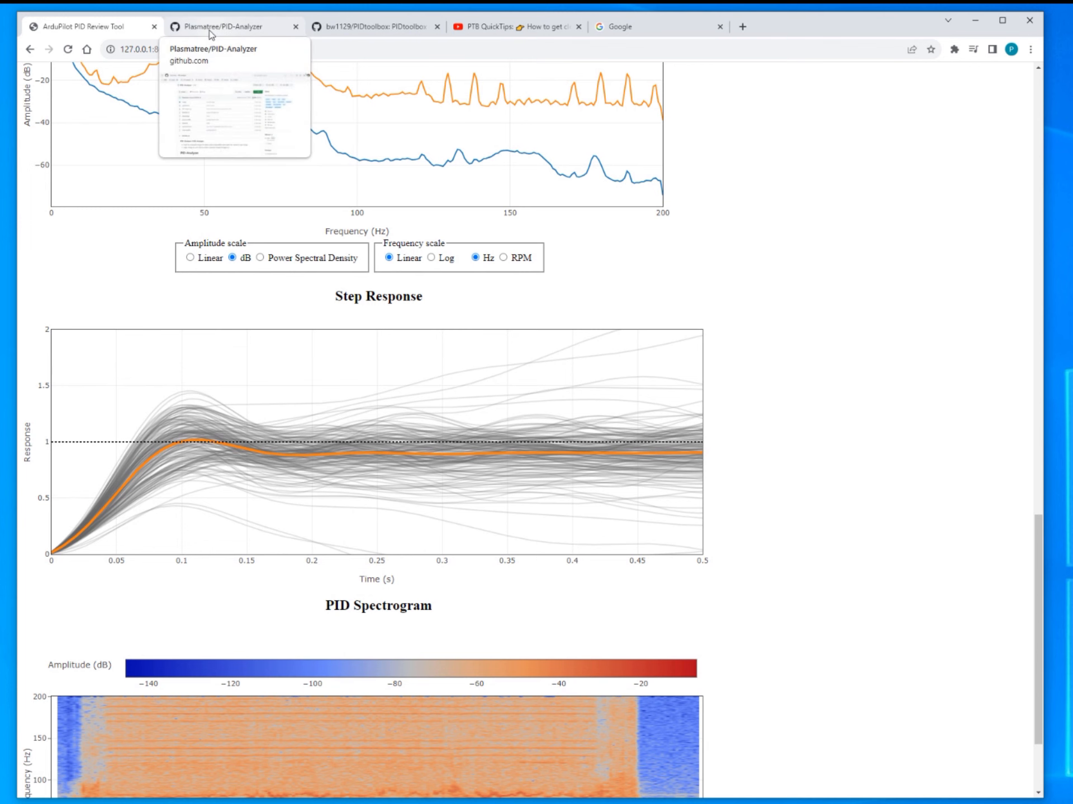
left_click(211, 28)
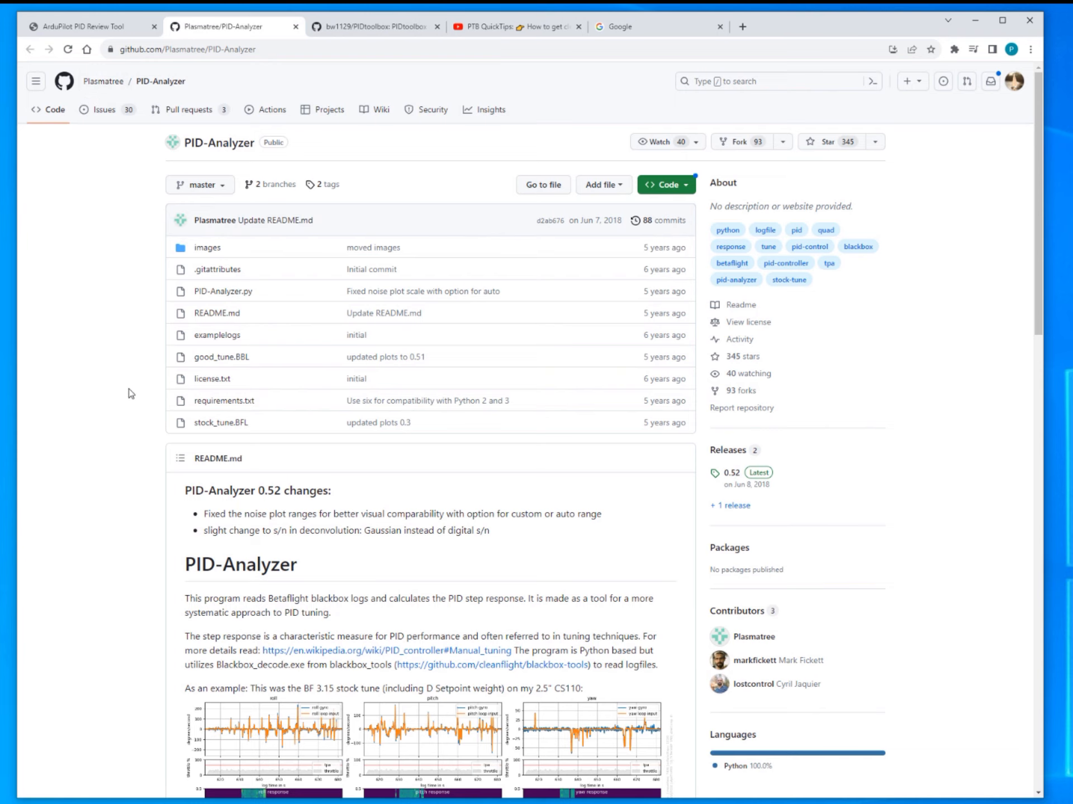
scroll(130, 393, "down", 7)
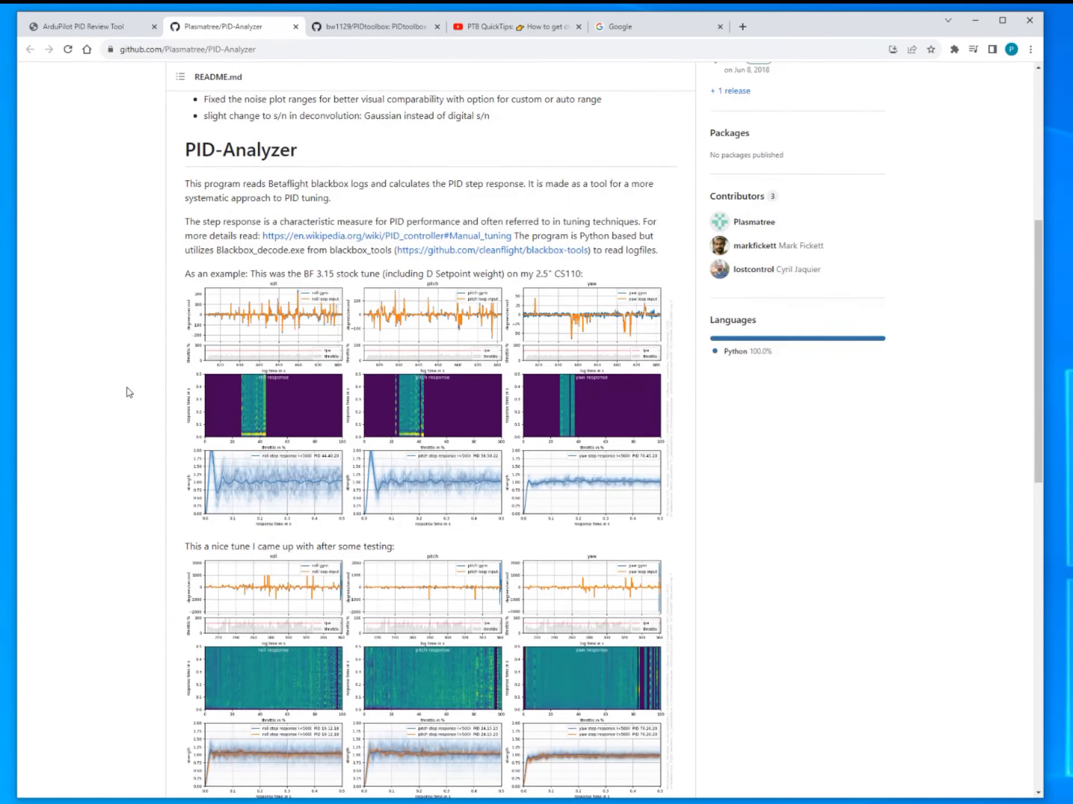
scroll(127, 390, "down", 2)
scroll(142, 382, "up", 1)
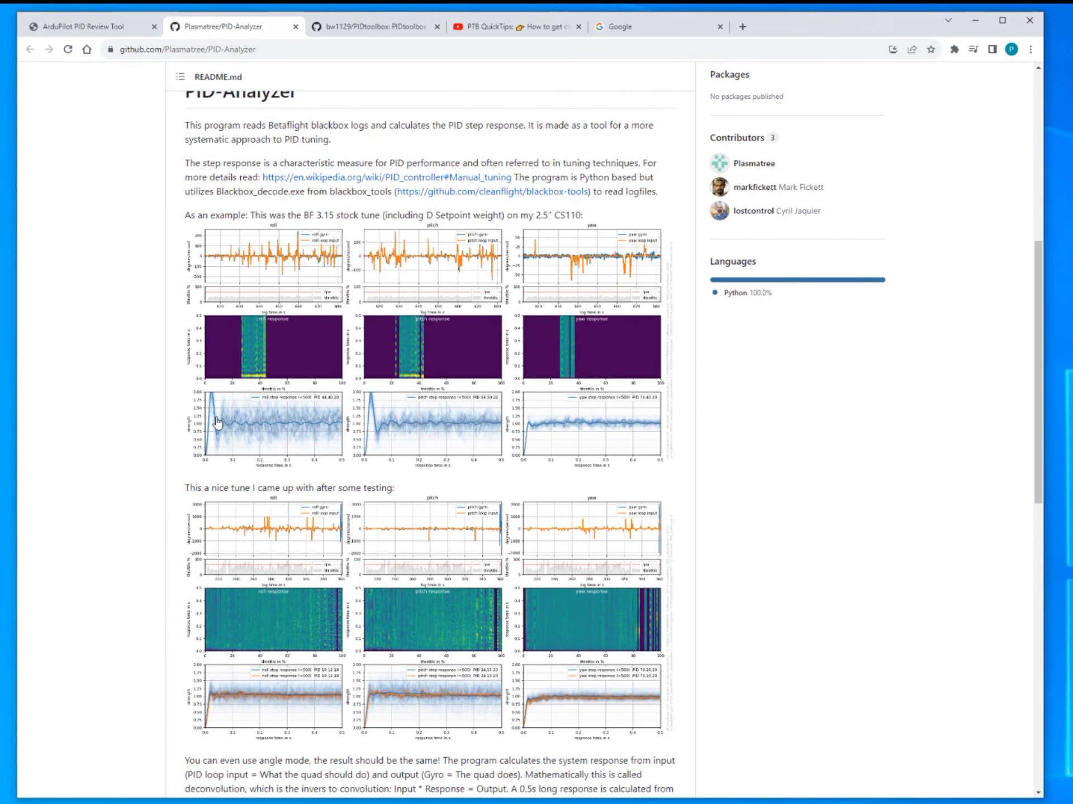
scroll(139, 422, "down", 2)
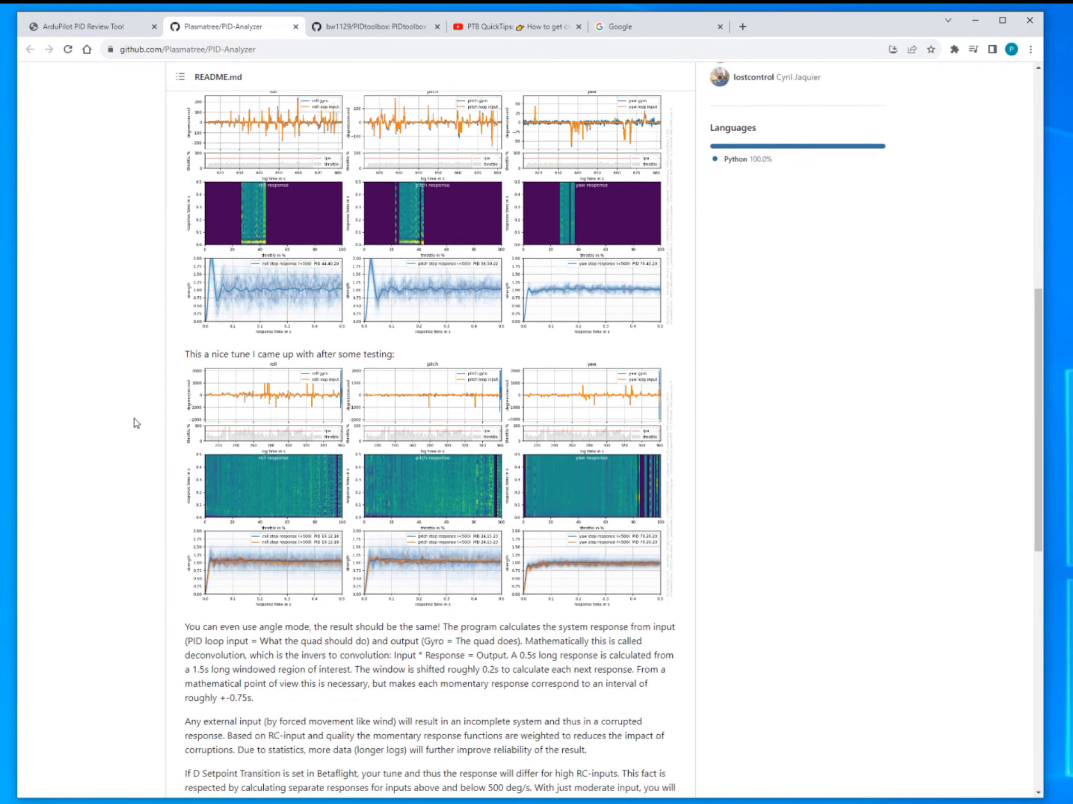
scroll(135, 422, "up", 10)
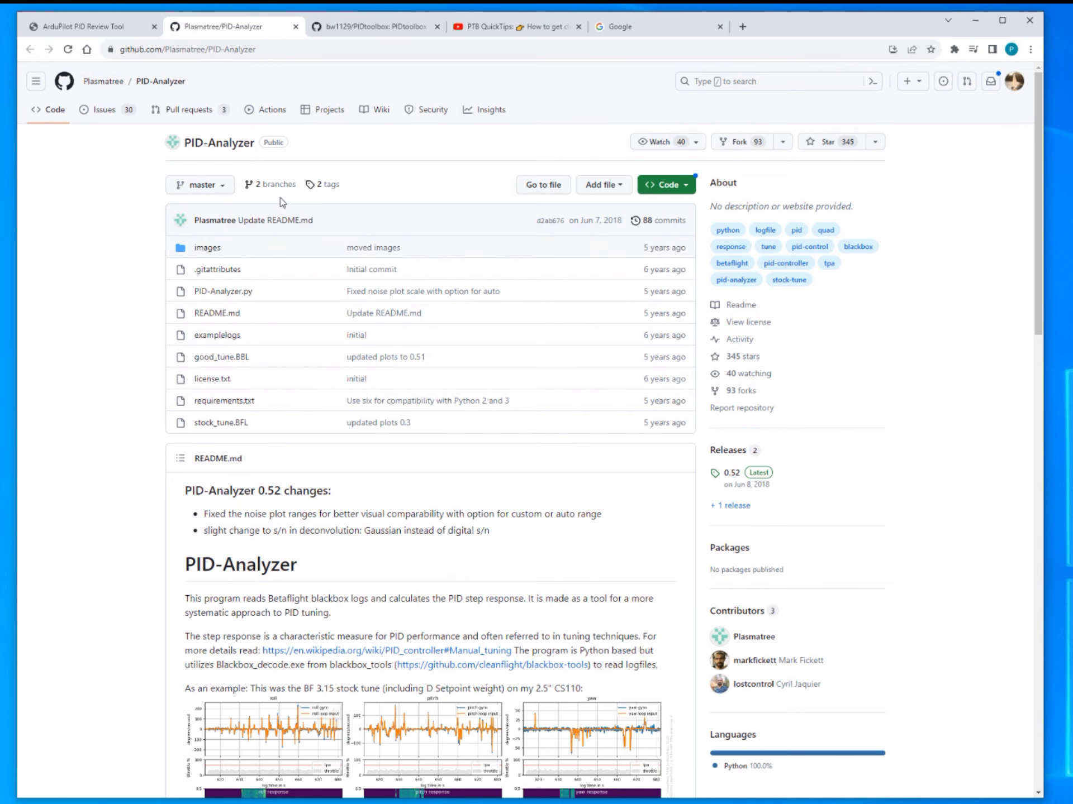
Switch to the bw1129/PIDtoolbox GitHub page and look through its file list and README.
left_click(363, 28)
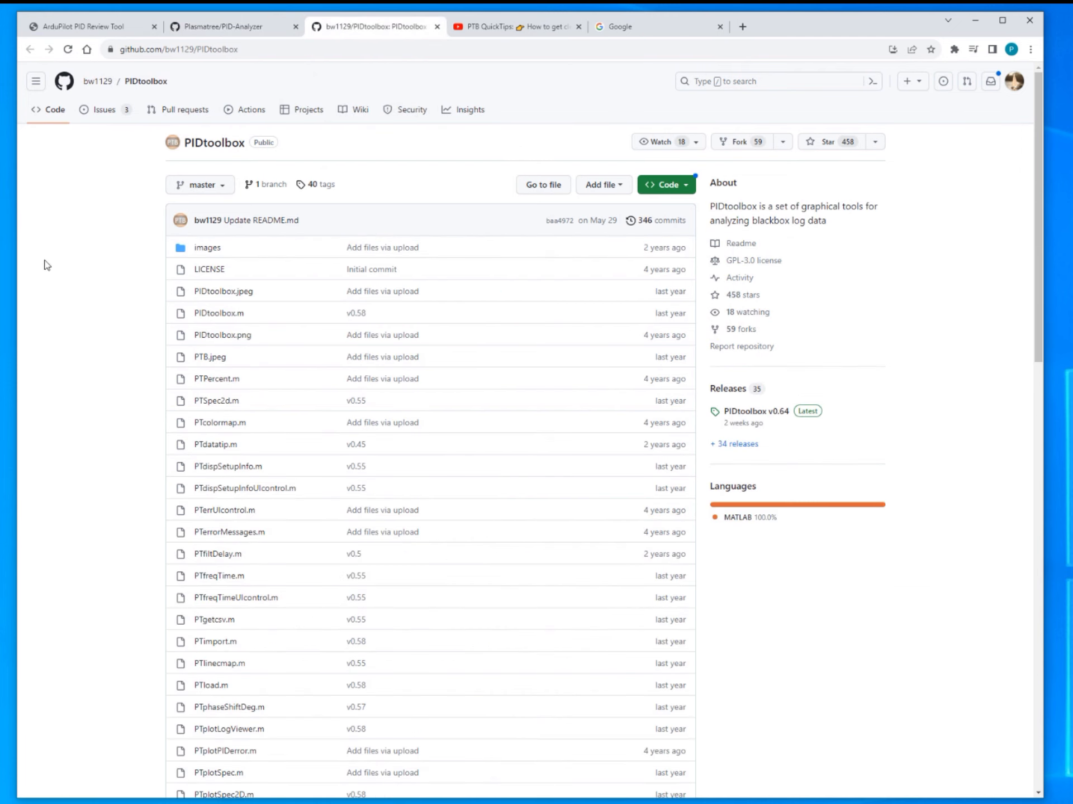
scroll(126, 301, "down", 20)
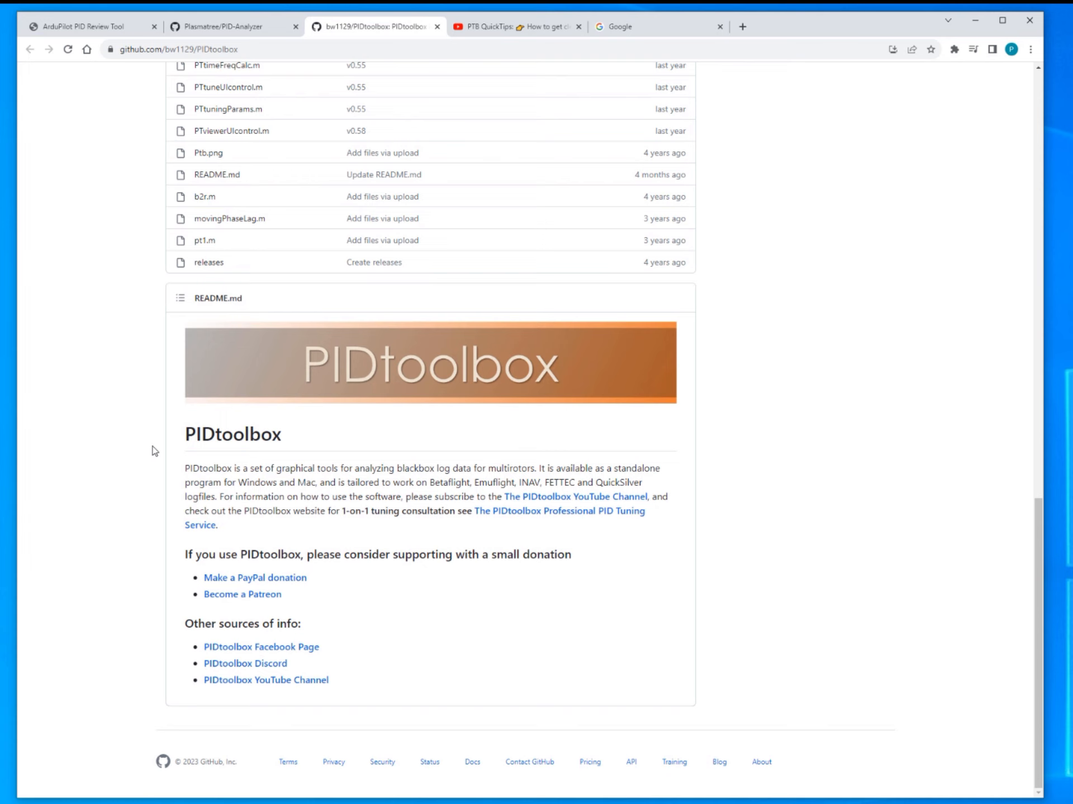
scroll(170, 542, "up", 20)
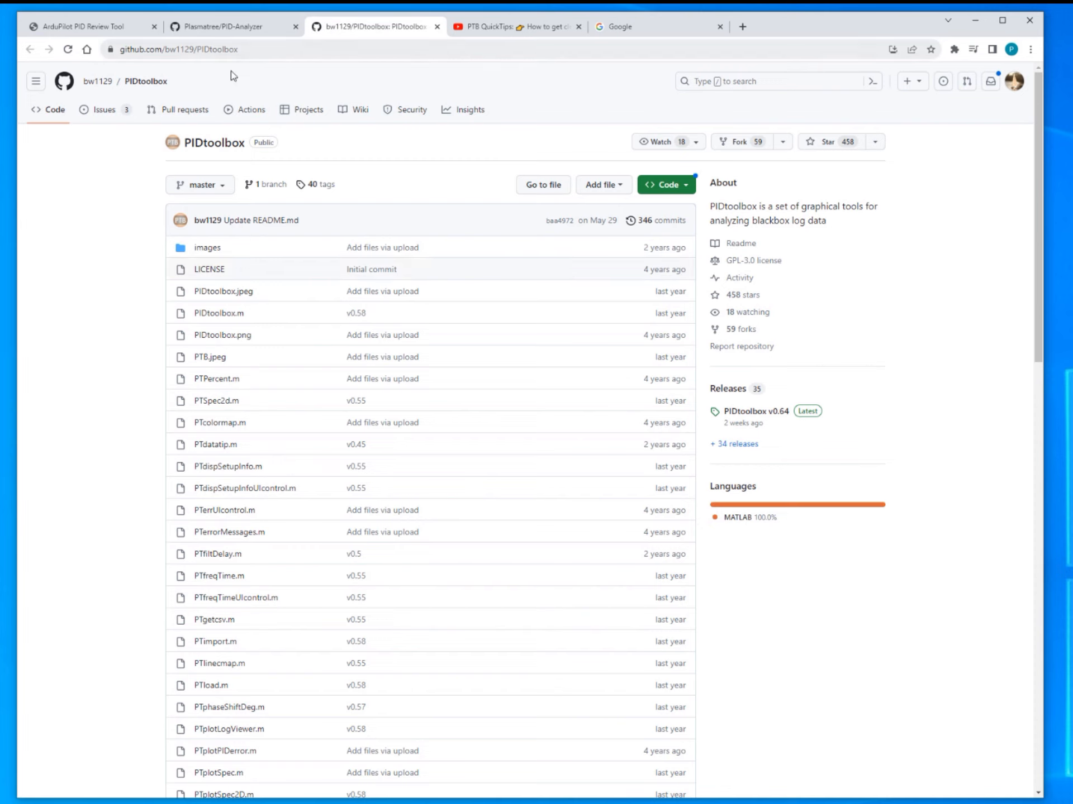
Switch to the PTB QuickTips YouTube video and highlight its title, "How to get clean reliable step response curves!".
left_click(476, 27)
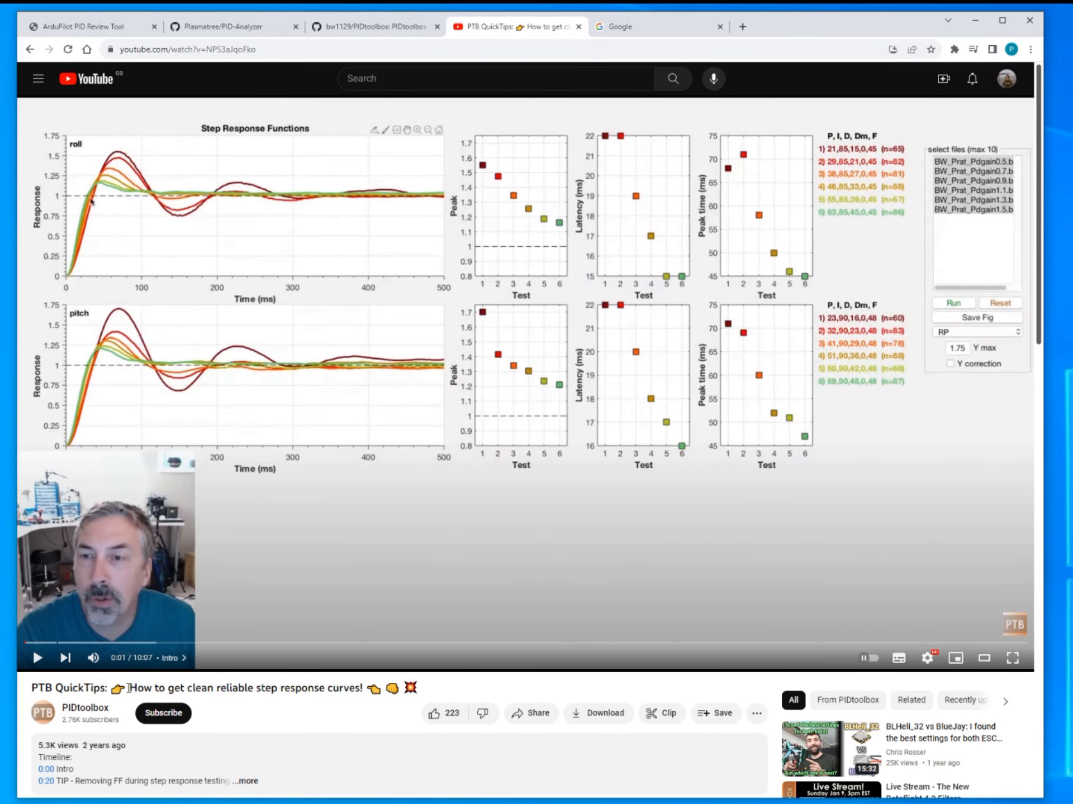
left_click_drag(129, 688, 356, 688)
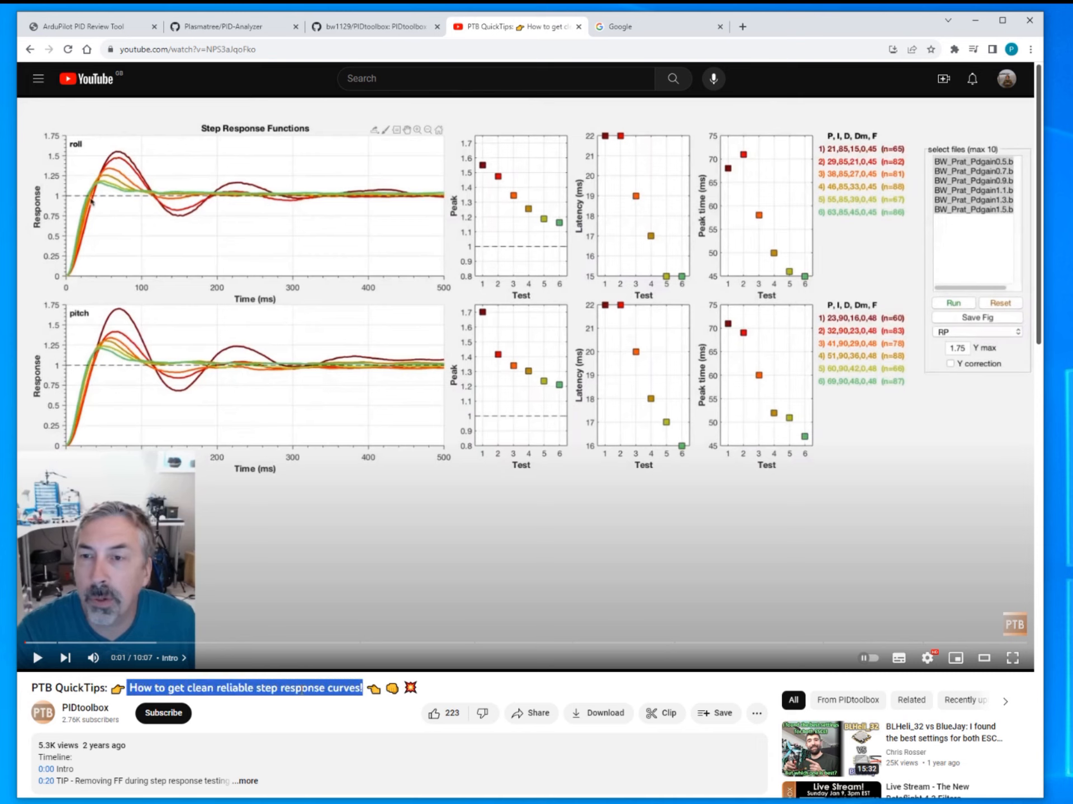
triple_click(300, 689)
left_click(299, 692)
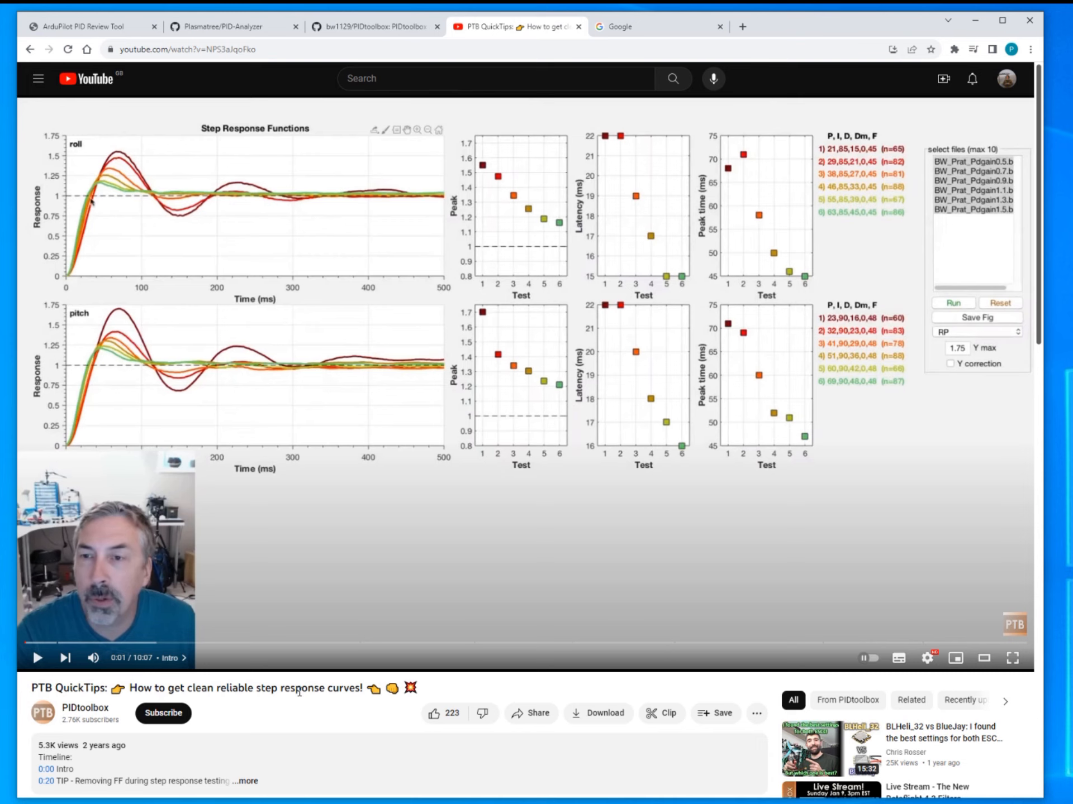
left_click_drag(362, 690, 130, 689)
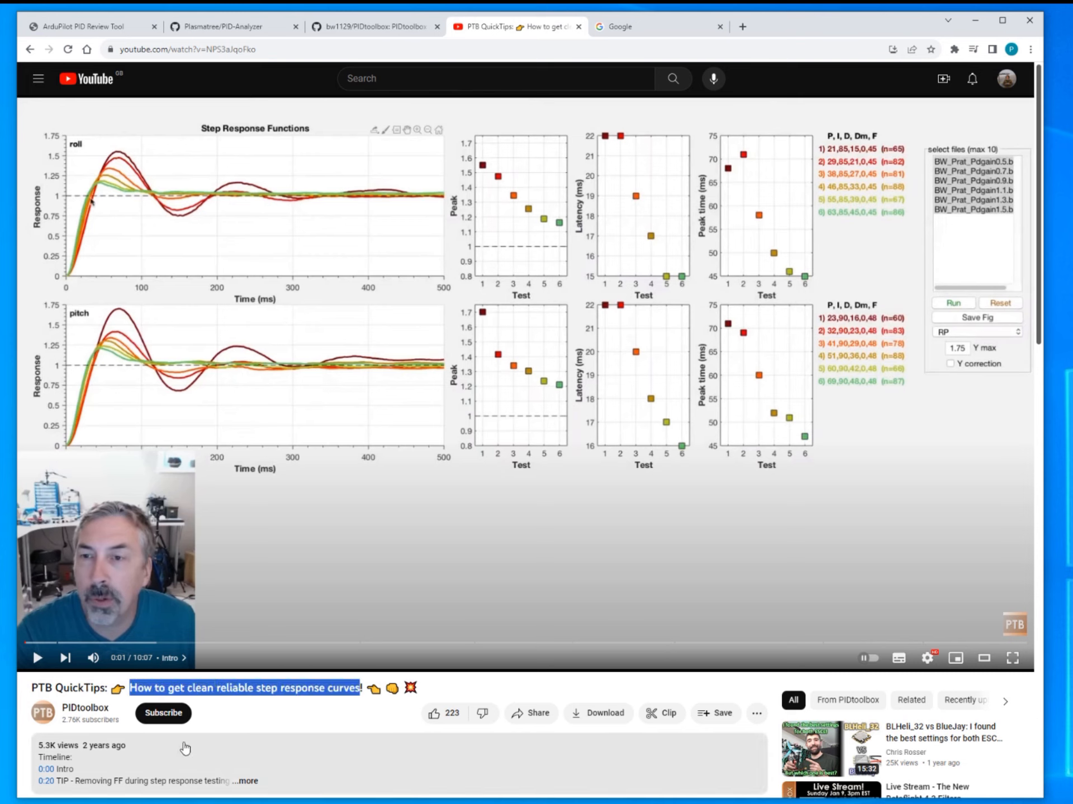
left_click(242, 693)
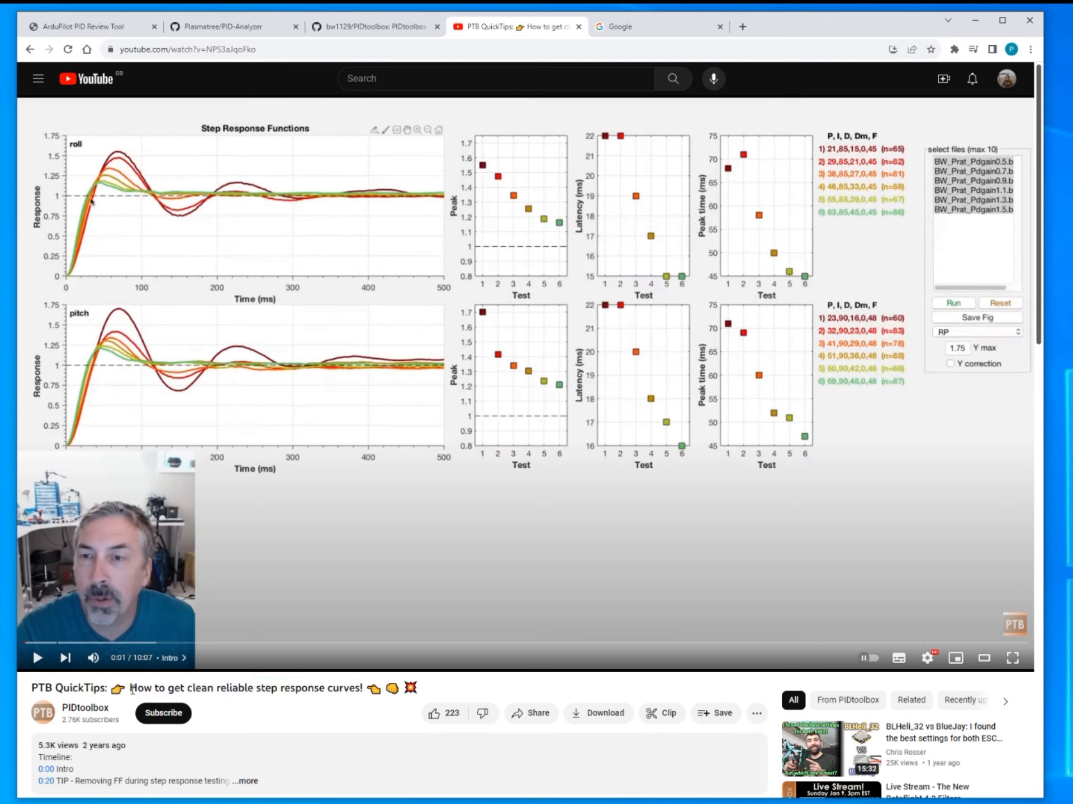
left_click_drag(136, 691, 274, 689)
left_click(280, 689)
triple_click(283, 689)
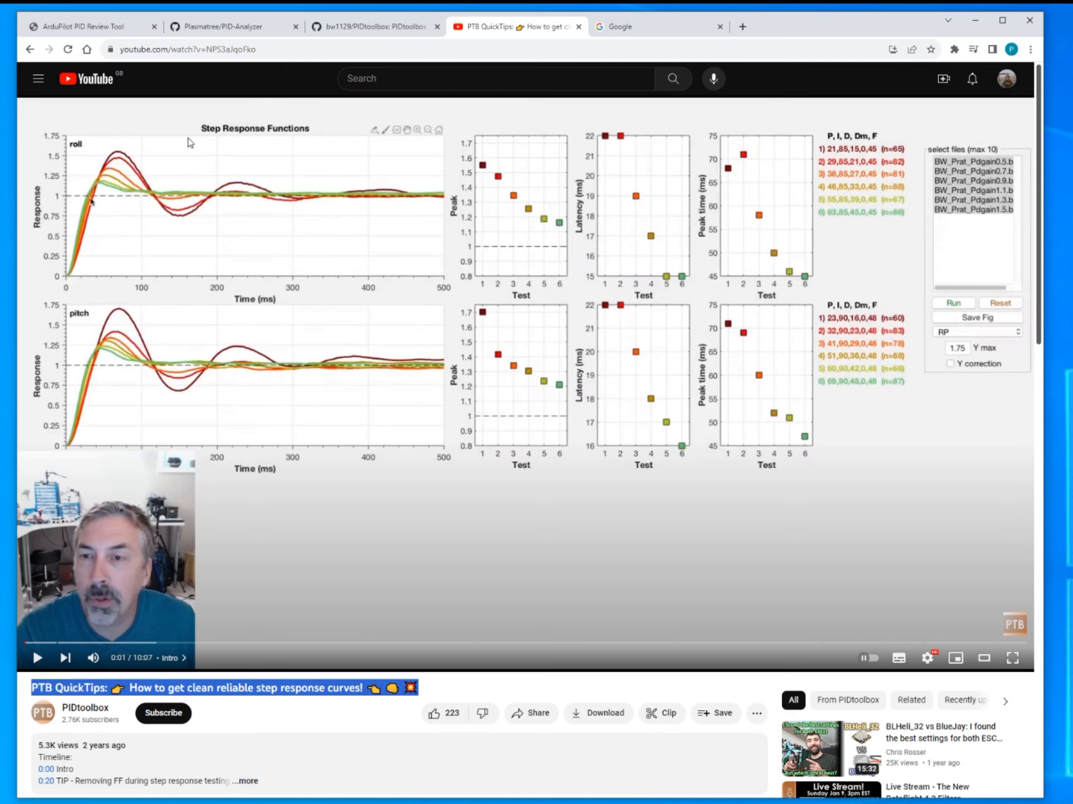
Return to the ArduPilot PID Review Tool and zoom the PIDR time-domain plot to about 1275–1300 s, around the large roll manoeuvres.
left_click(115, 26)
scroll(363, 403, "up", 15)
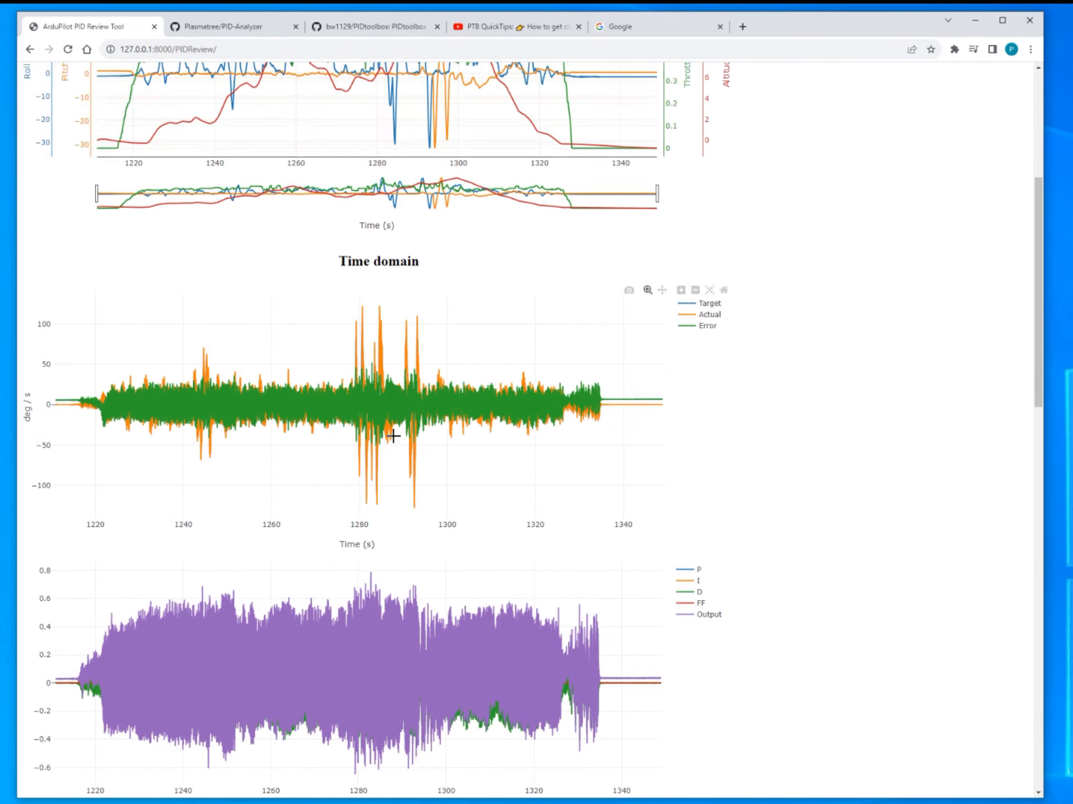
scroll(394, 436, "up", 4)
scroll(394, 437, "down", 2)
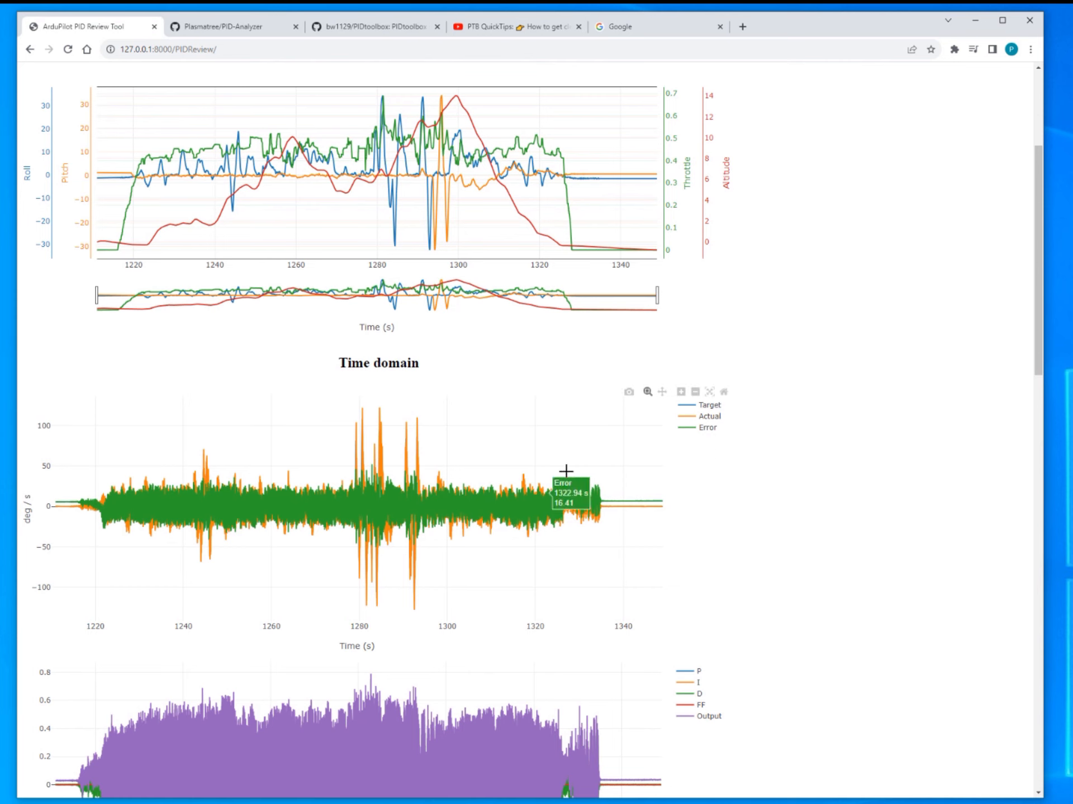
left_click_drag(337, 404, 426, 619)
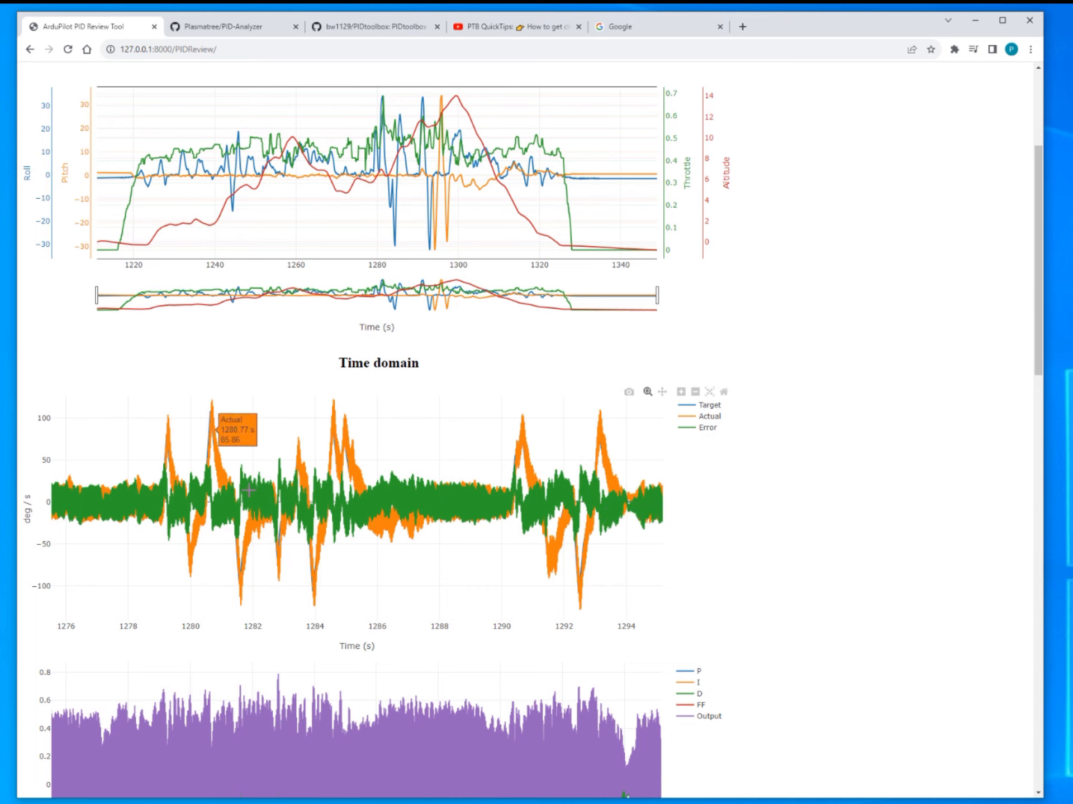
left_click(726, 396)
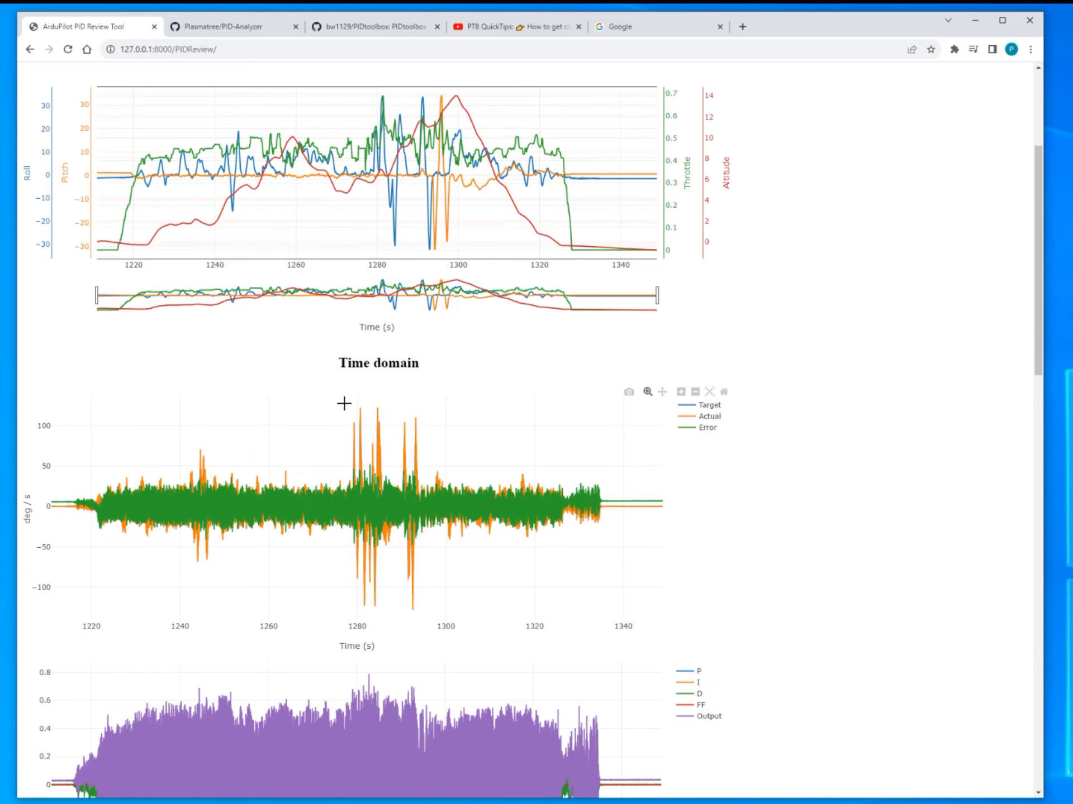
left_click_drag(336, 400, 444, 619)
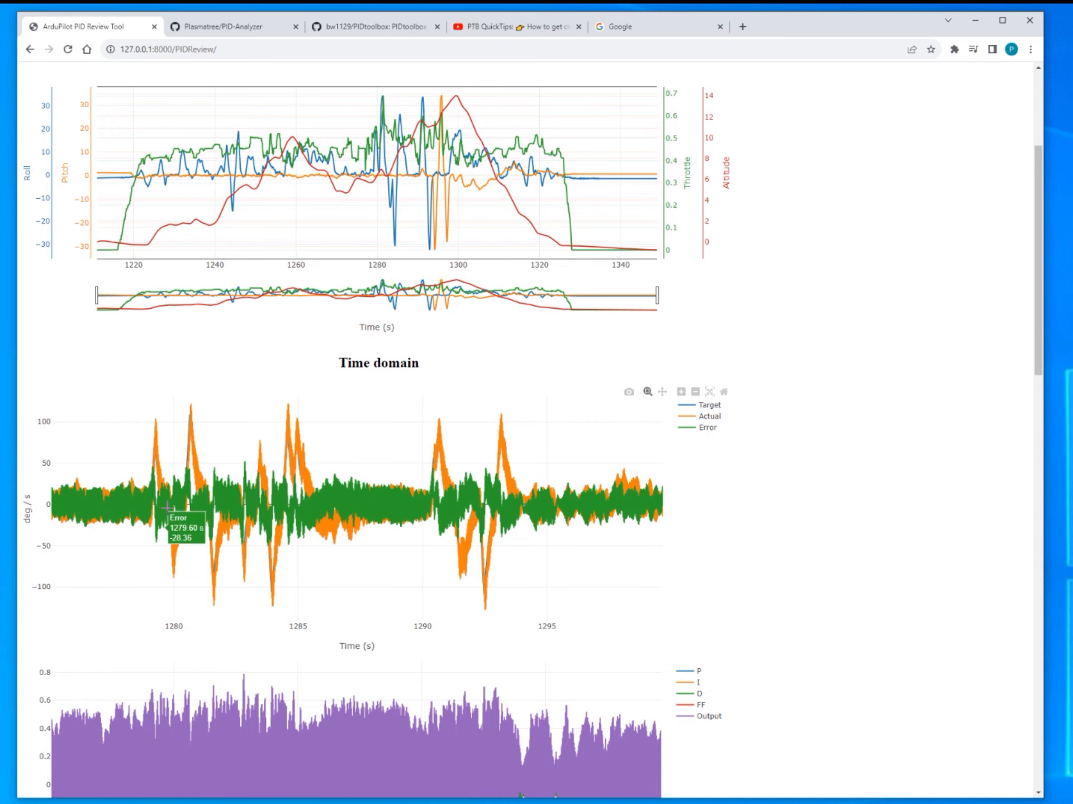
Compare the PIDR step response with the roll manoeuvres in the time-domain plot.
scroll(397, 479, "down", 15)
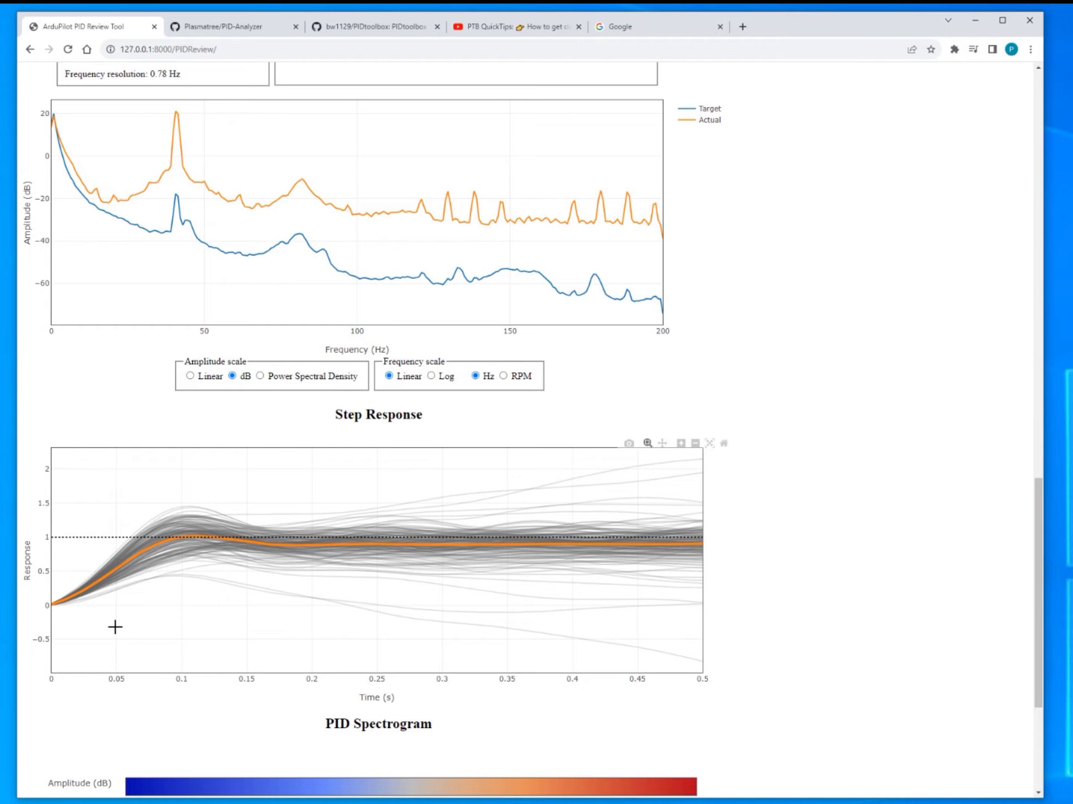
scroll(115, 627, "up", 15)
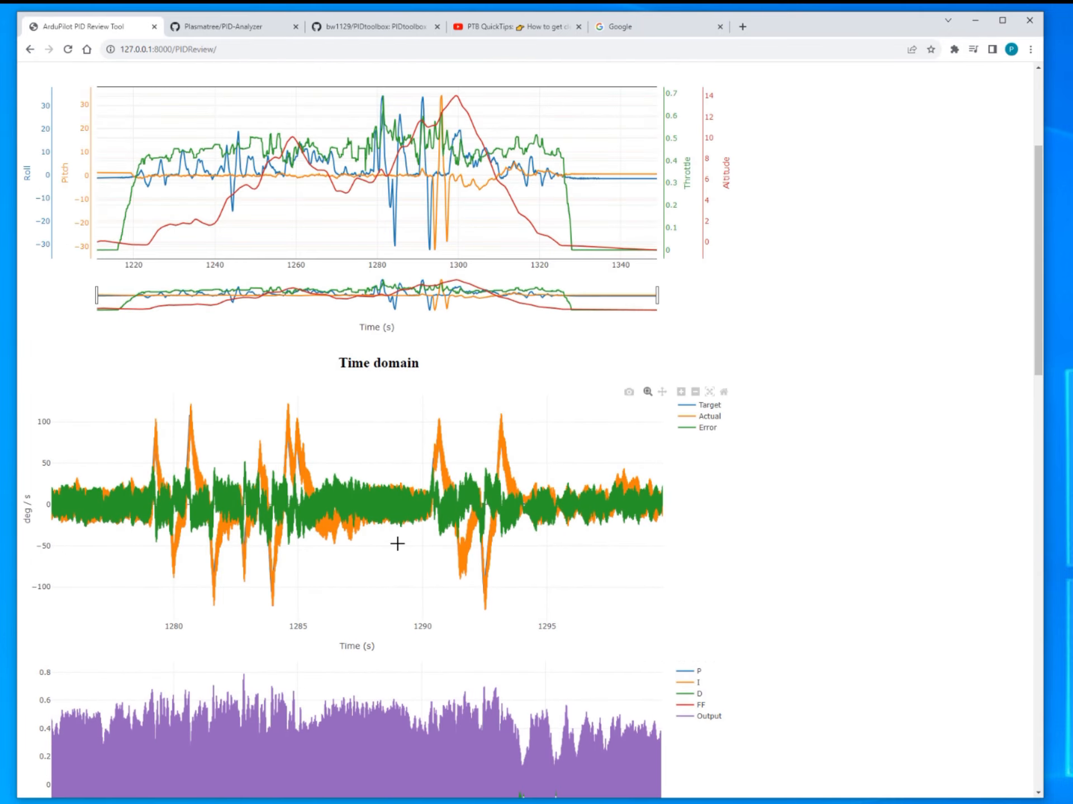
scroll(398, 544, "up", 3)
scroll(128, 604, "down", 15)
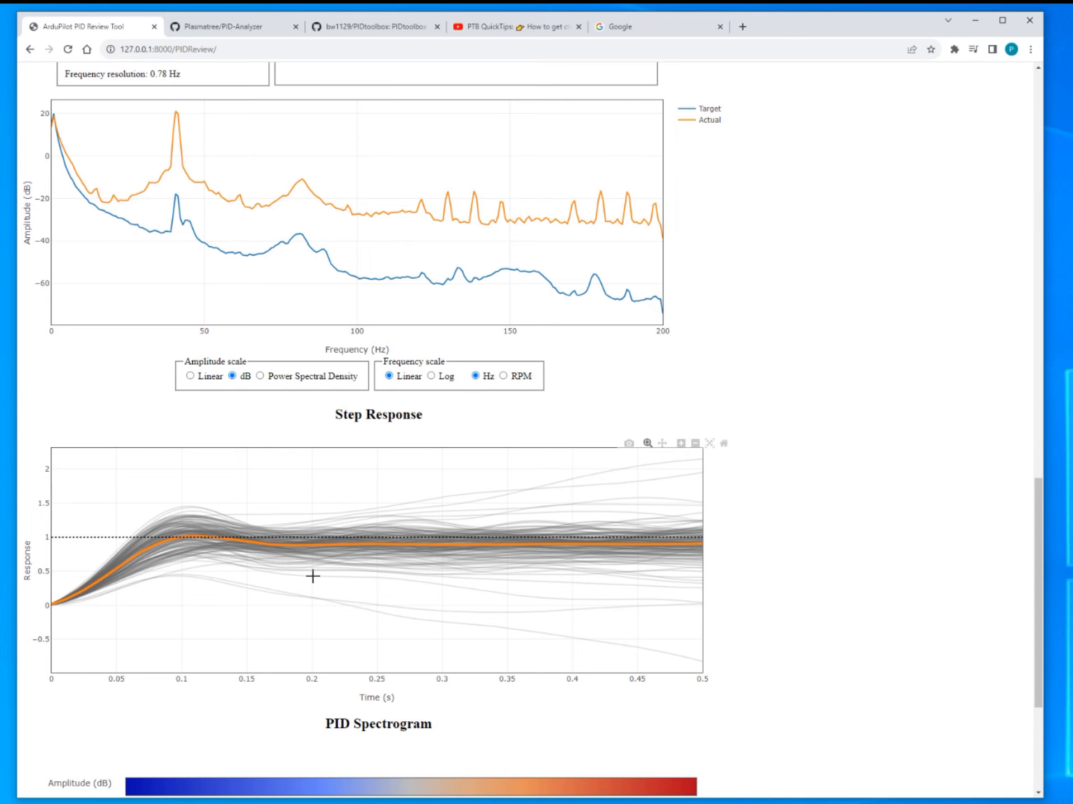
Switch the analysis axis to PIDP and zoom the time-domain plot to about 1290–1300 s, around the pitch manoeuvres.
scroll(311, 575, "up", 20)
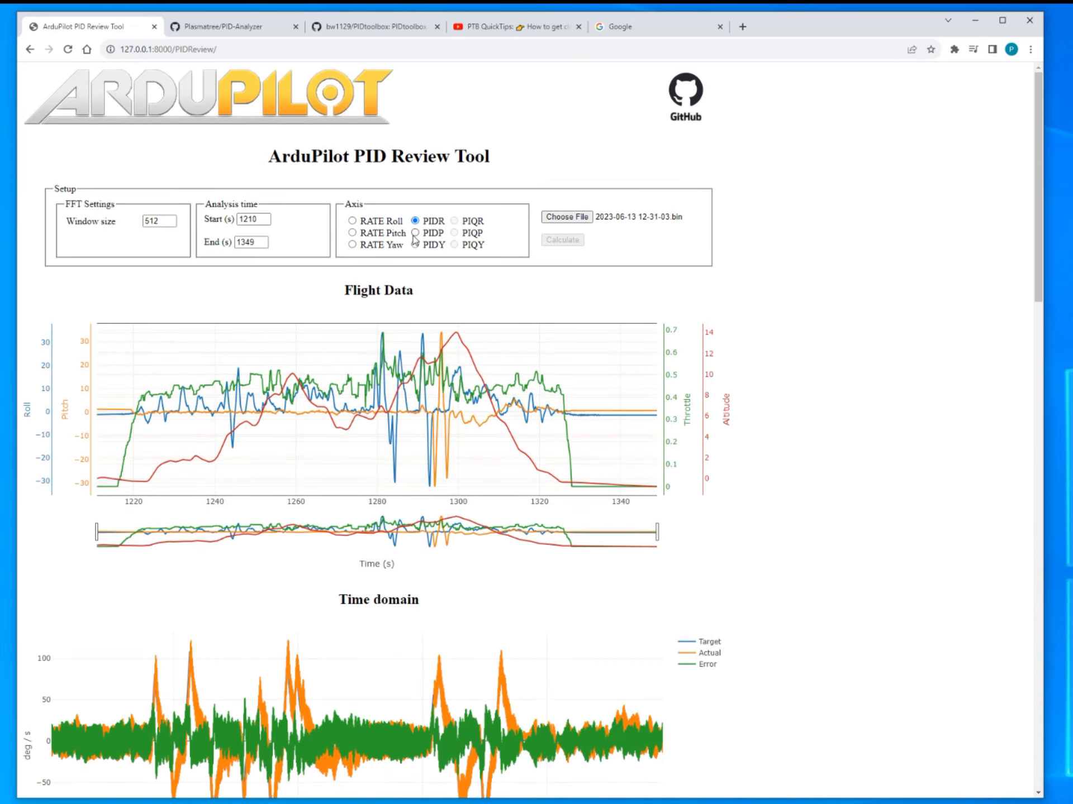
left_click(415, 234)
scroll(386, 553, "down", 4)
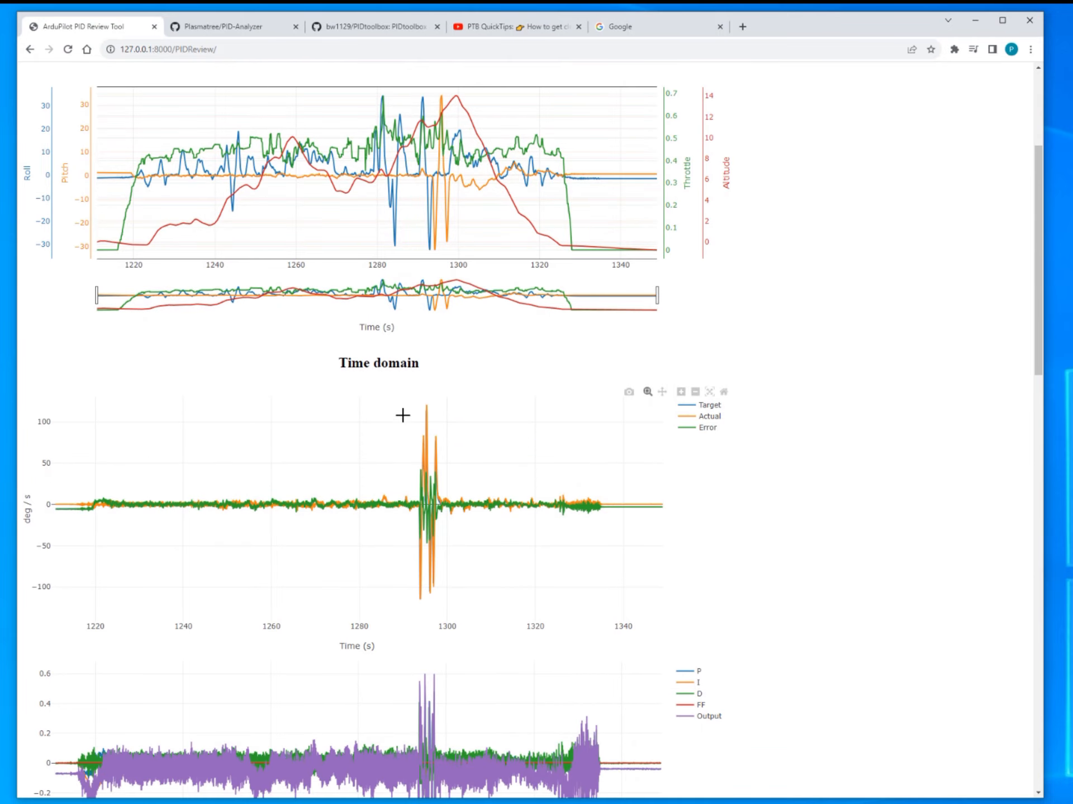
left_click_drag(403, 412, 443, 603)
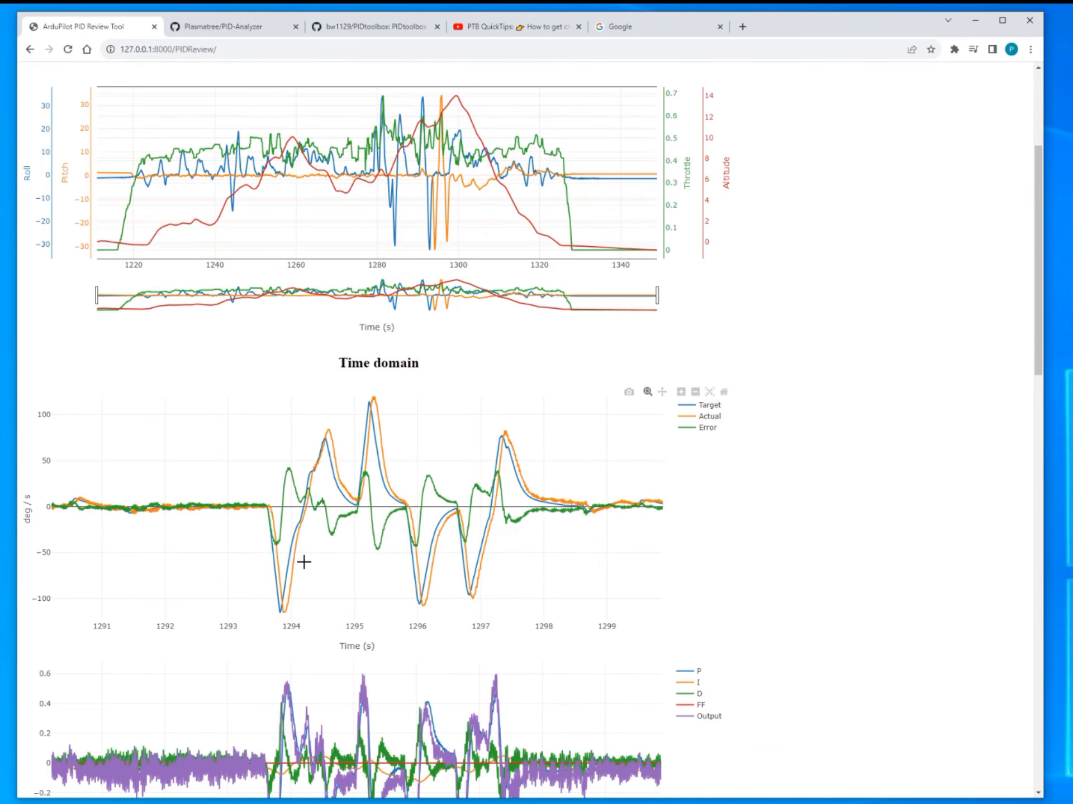
Examine the PIDP step response alongside the time-domain traces, Tests table and frequency spectrum.
scroll(506, 551, "down", 15)
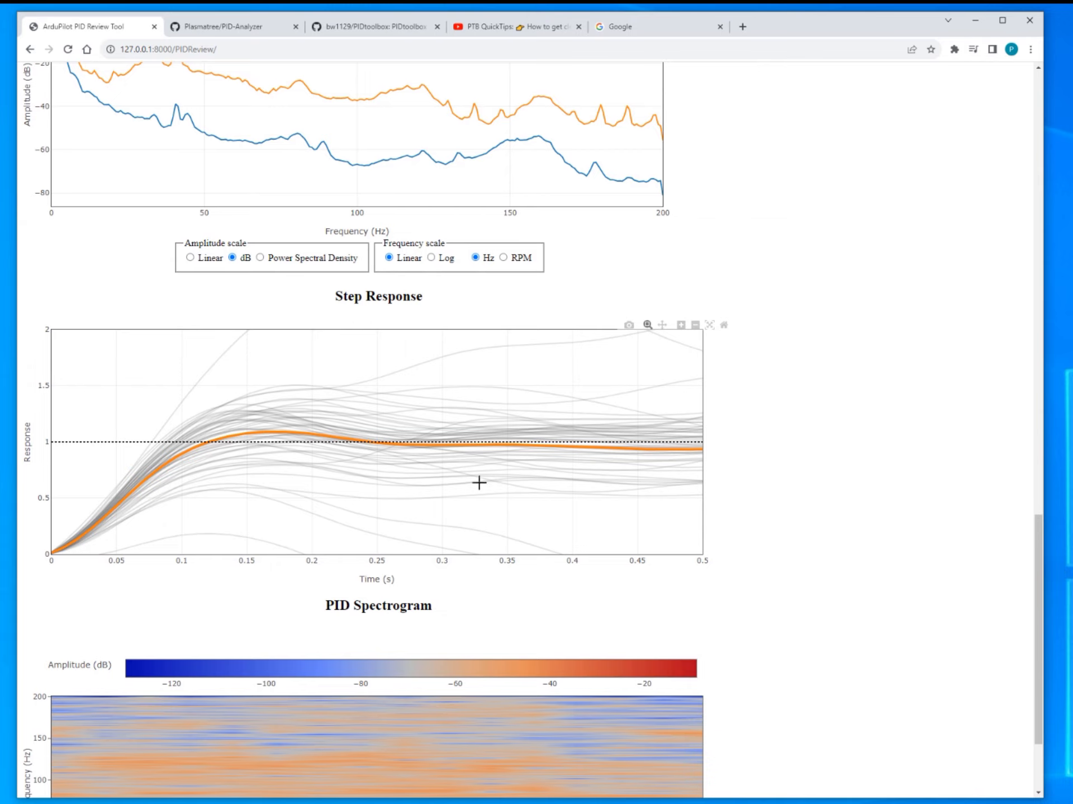
scroll(479, 484, "up", 3)
scroll(480, 601, "up", 20)
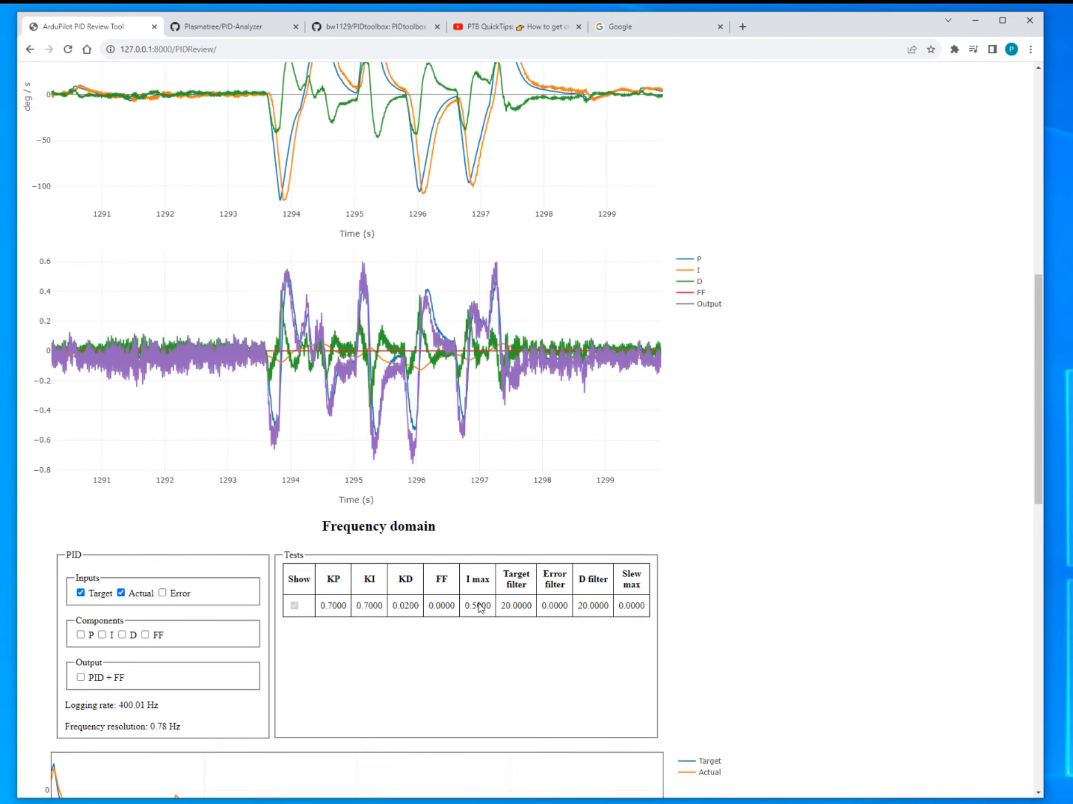
scroll(475, 593, "down", 9)
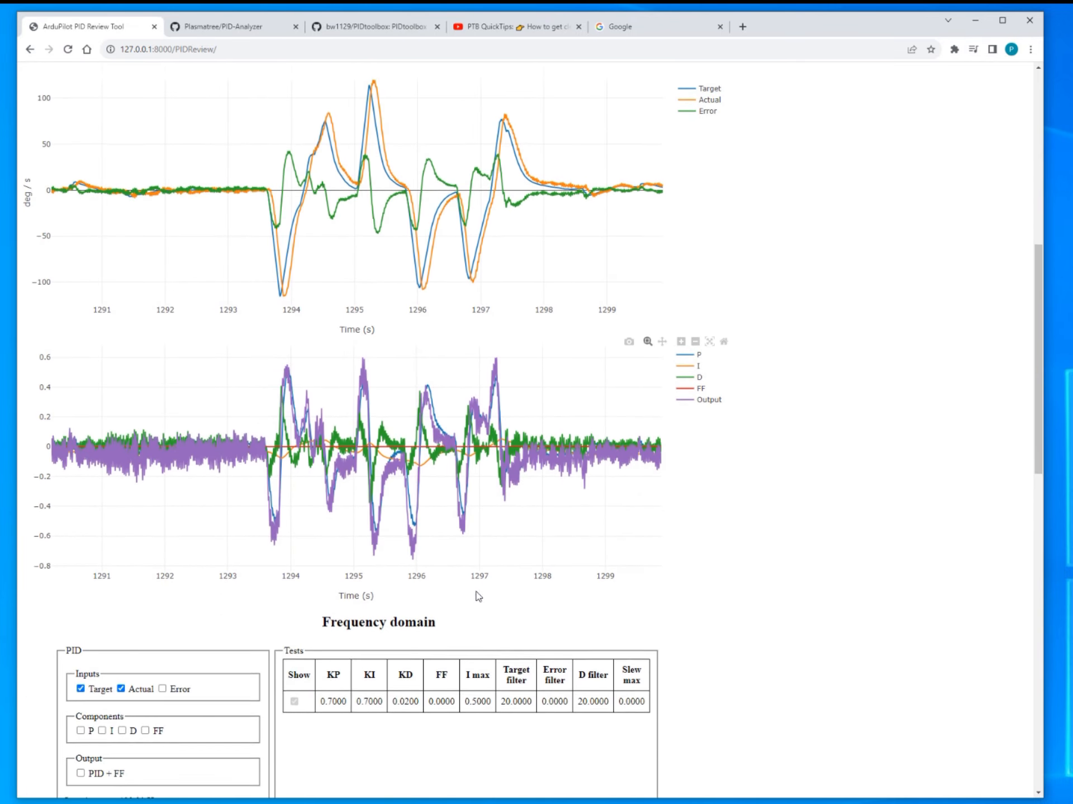
scroll(490, 490, "up", 2)
scroll(491, 484, "down", 4)
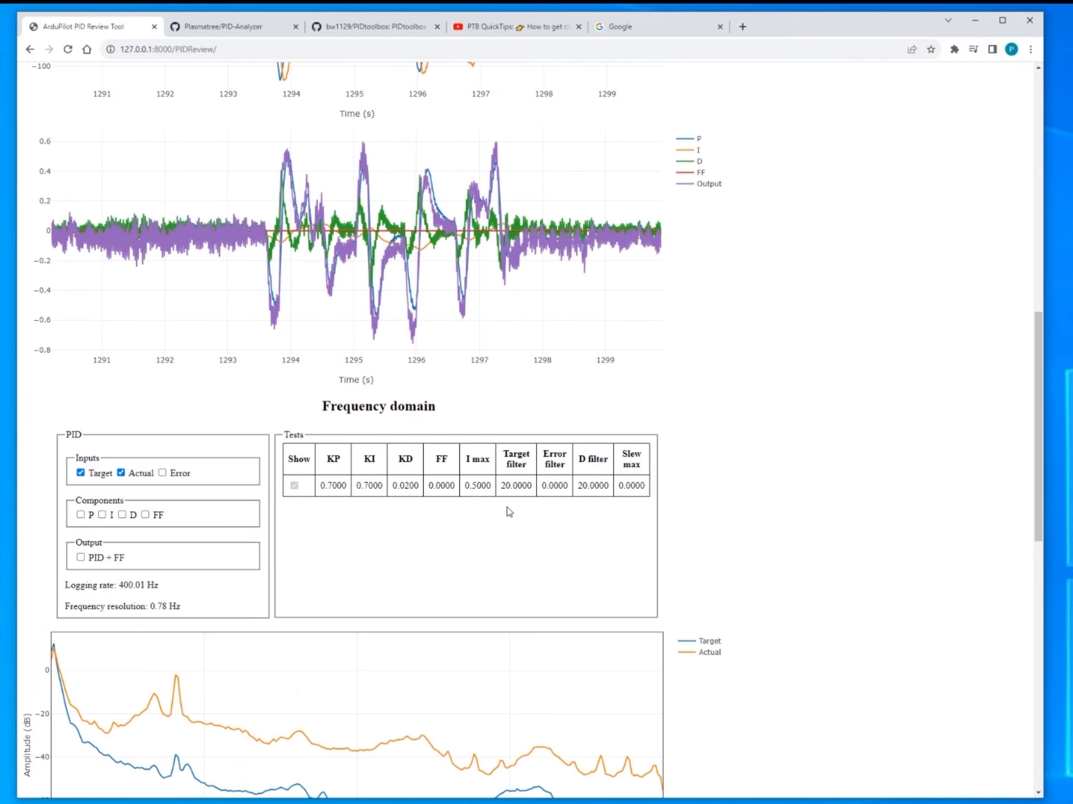
scroll(508, 507, "up", 11)
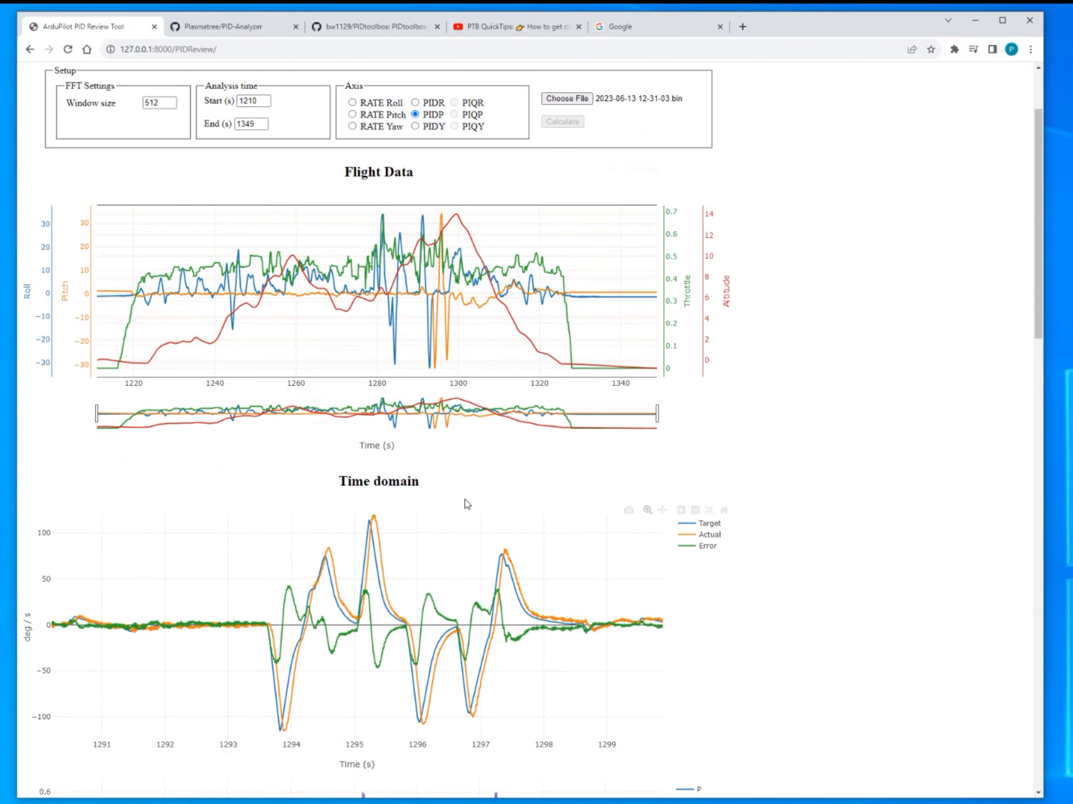
scroll(462, 500, "down", 5)
scroll(463, 501, "down", 14)
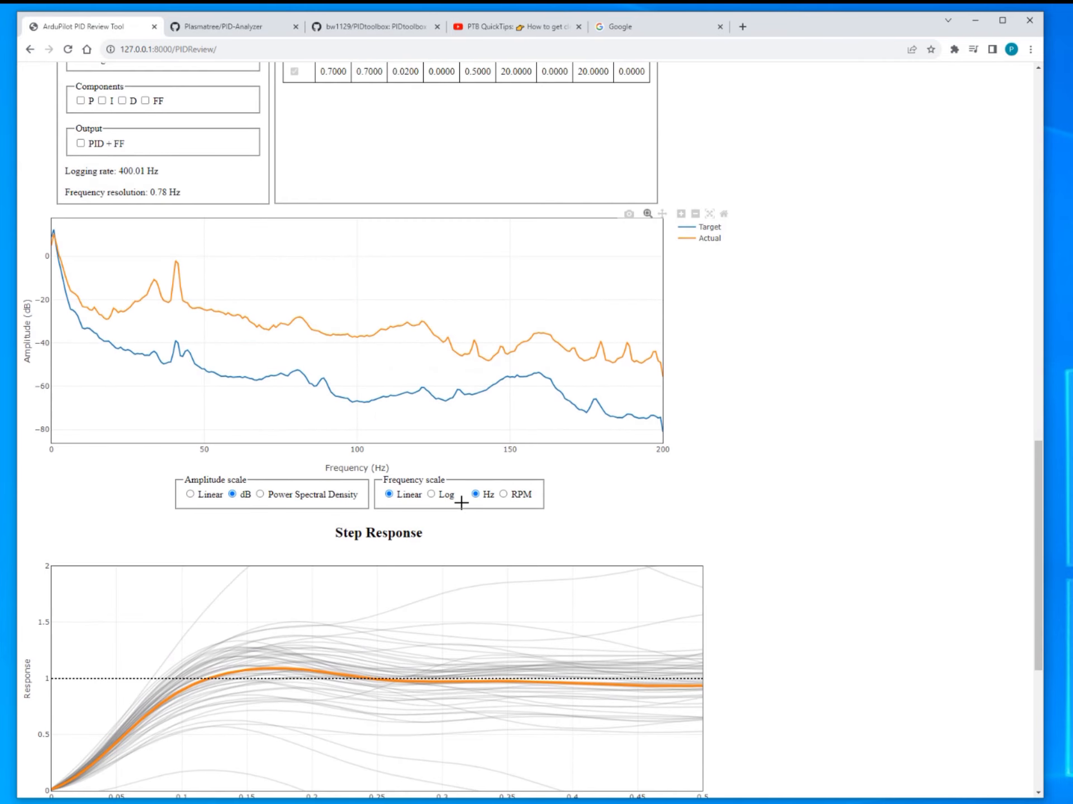
scroll(466, 510, "down", 2)
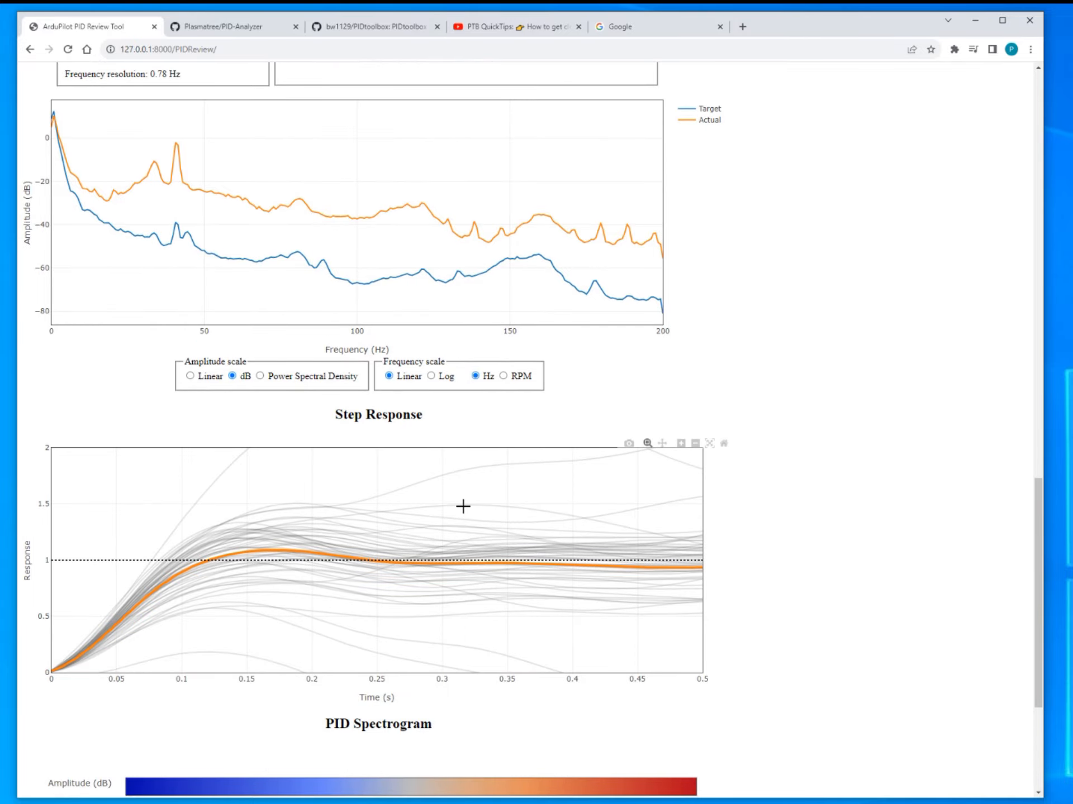
scroll(462, 516, "down", 2)
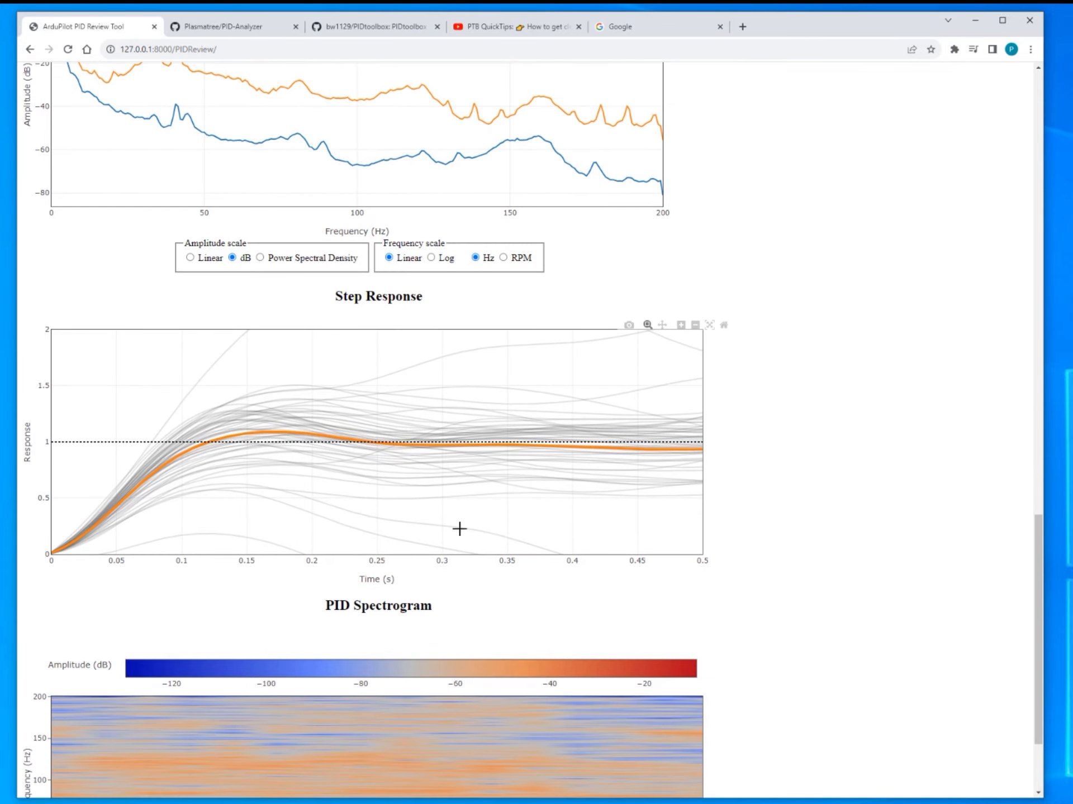
Reset the PIDP step response plot's axes to show the full range of response curves.
scroll(458, 530, "up", 1)
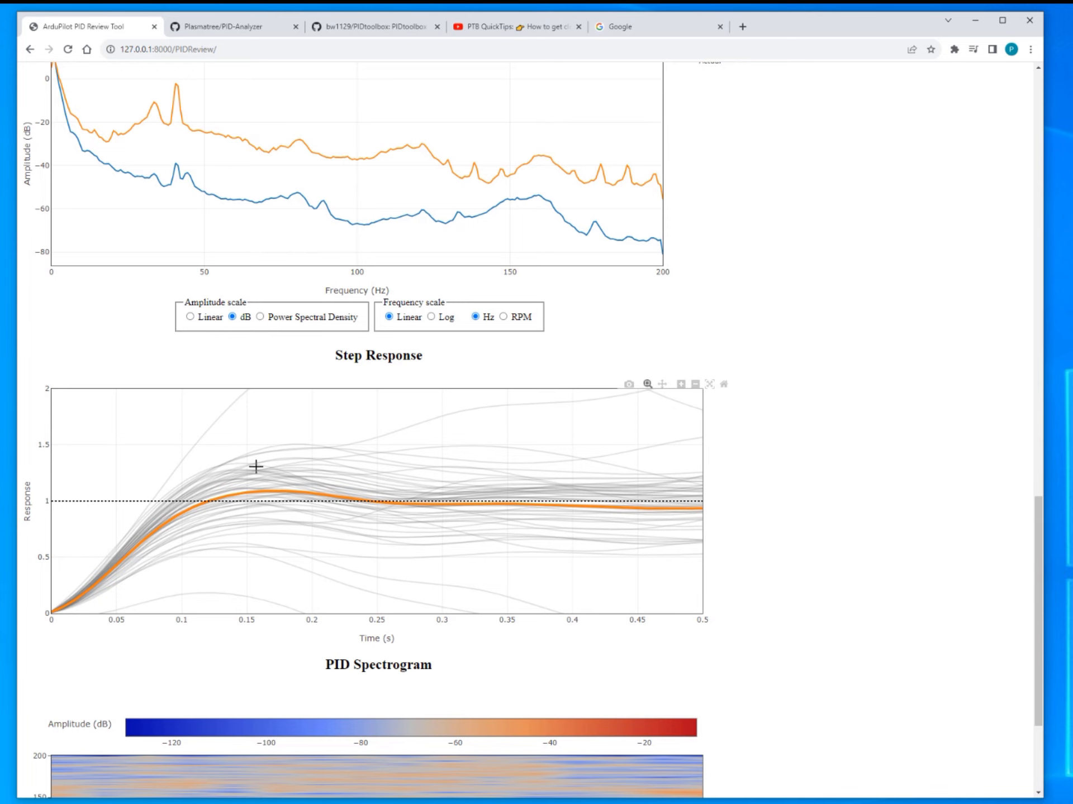
left_click(725, 387)
scroll(559, 447, "up", 1)
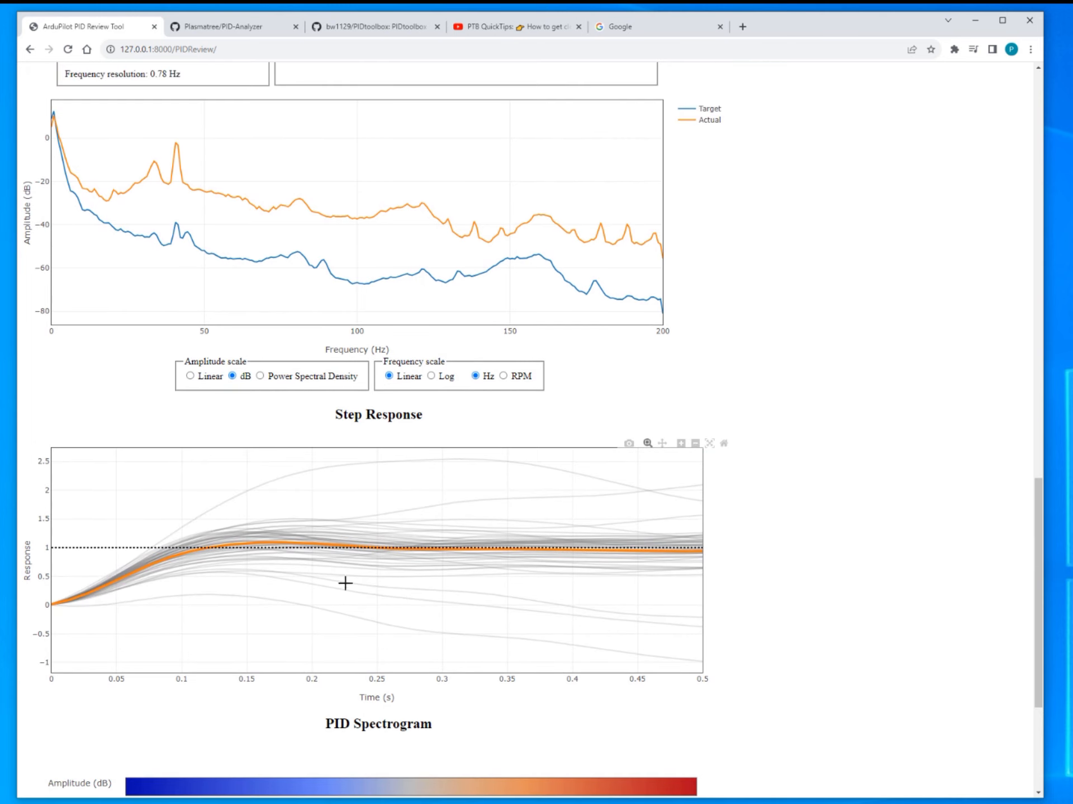
Review the PIDP frequency spectrum, the PID gains and filters in the Tests table, and the full-flight time-domain plots.
scroll(207, 636, "up", 8)
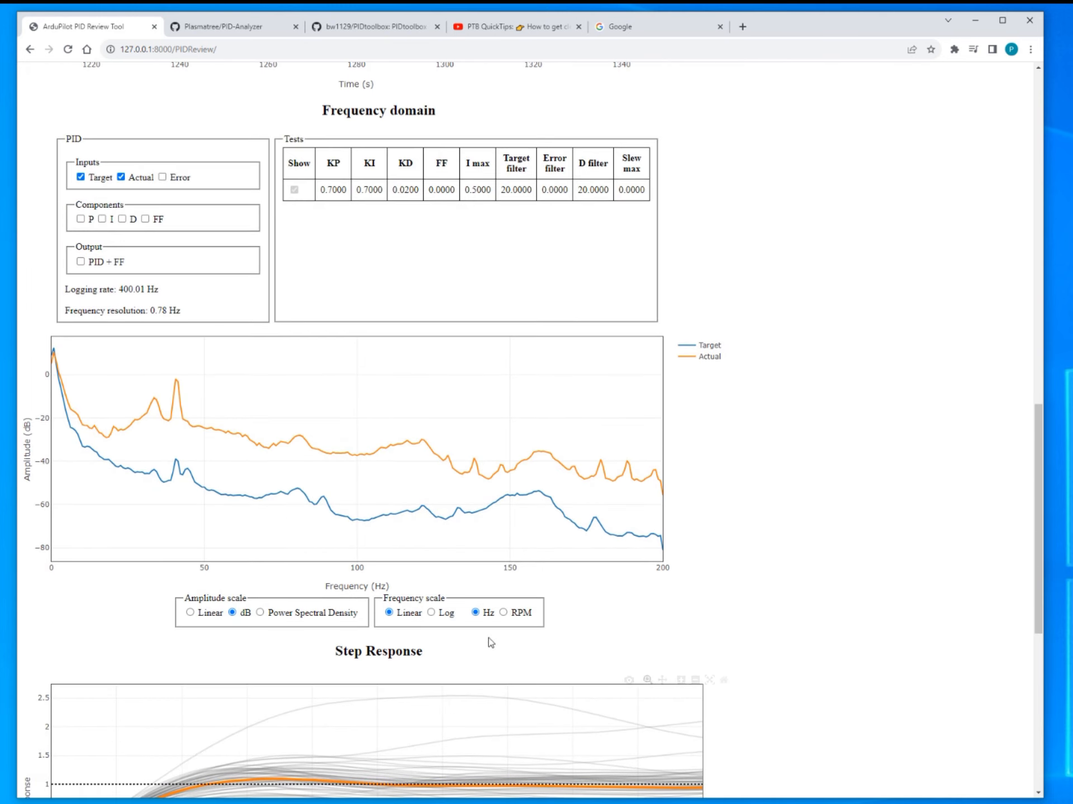
scroll(503, 615, "down", 2)
scroll(419, 503, "up", 3)
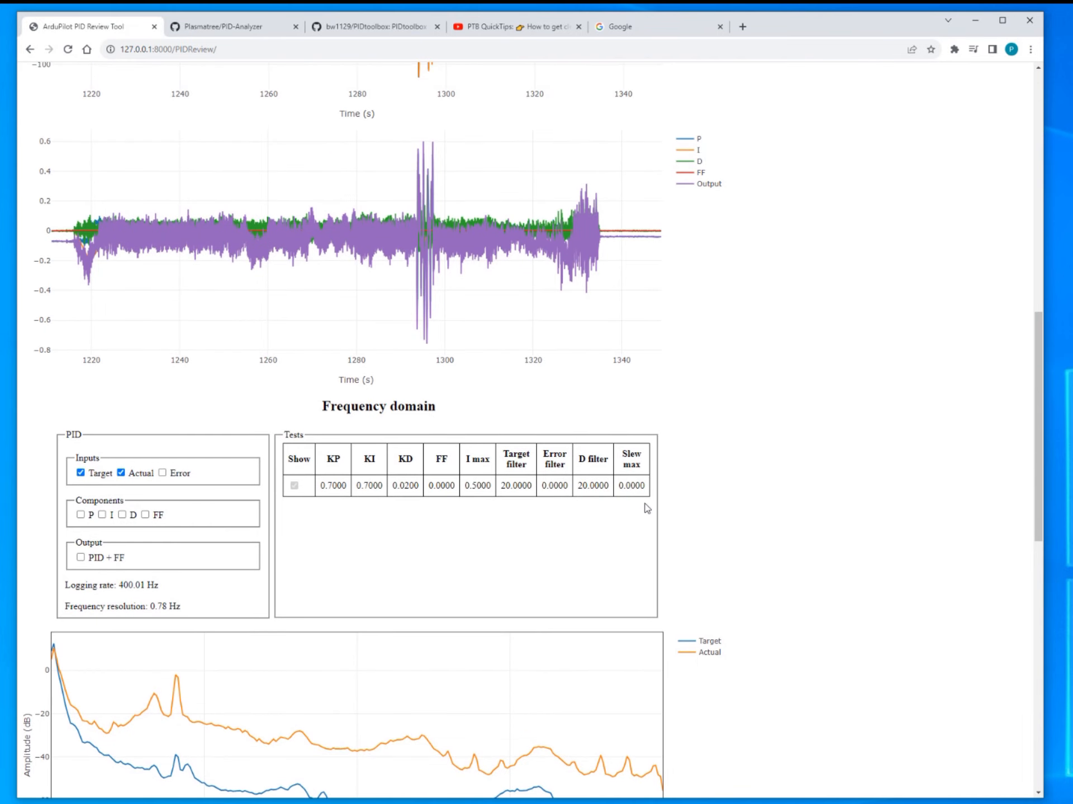
scroll(310, 442, "down", 1)
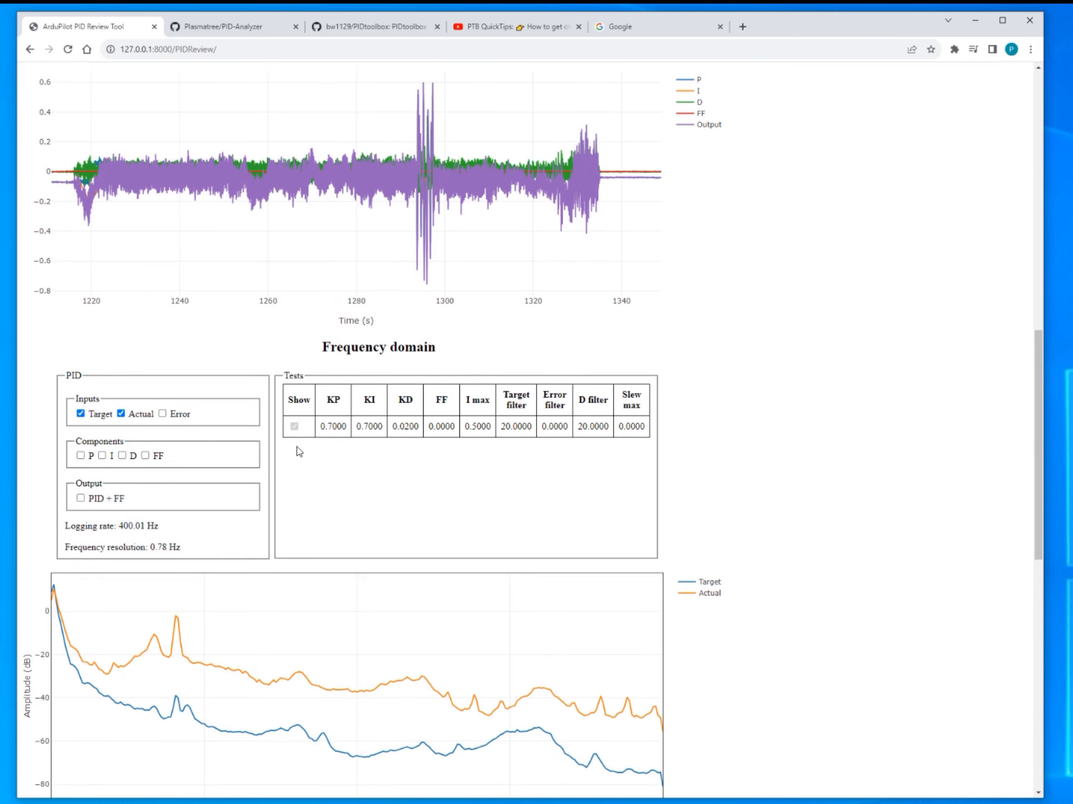
scroll(297, 497, "up", 5)
scroll(297, 503, "down", 3)
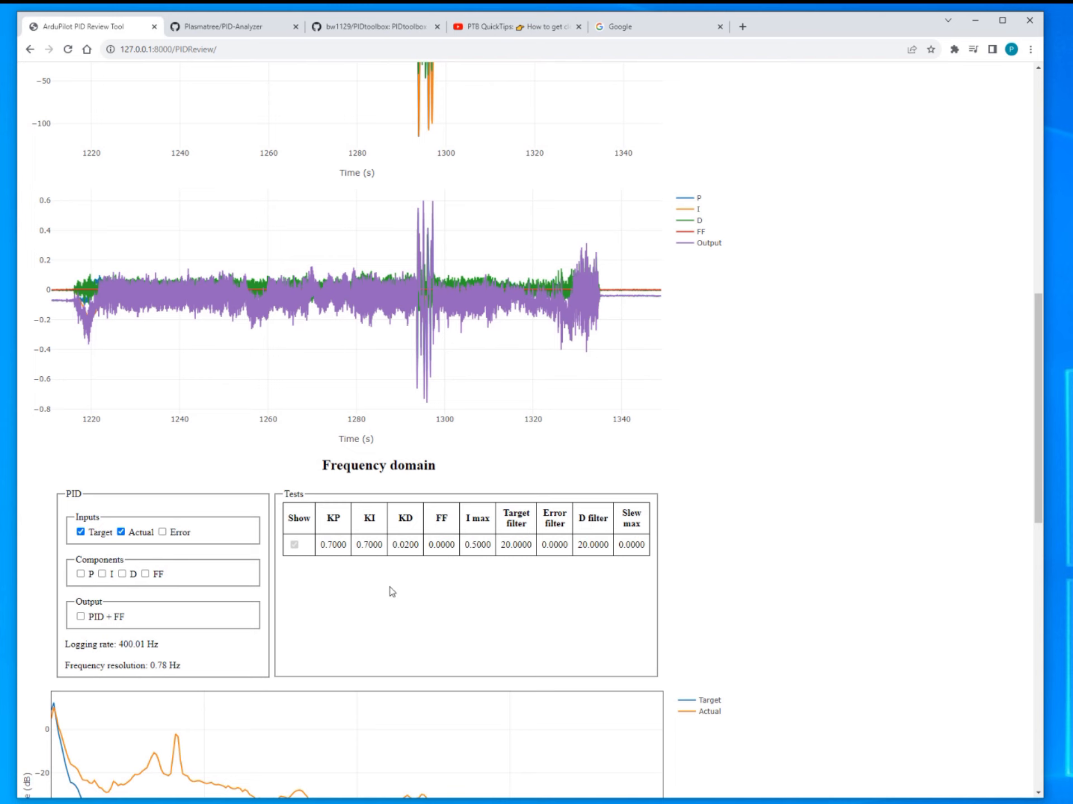
scroll(392, 593, "up", 12)
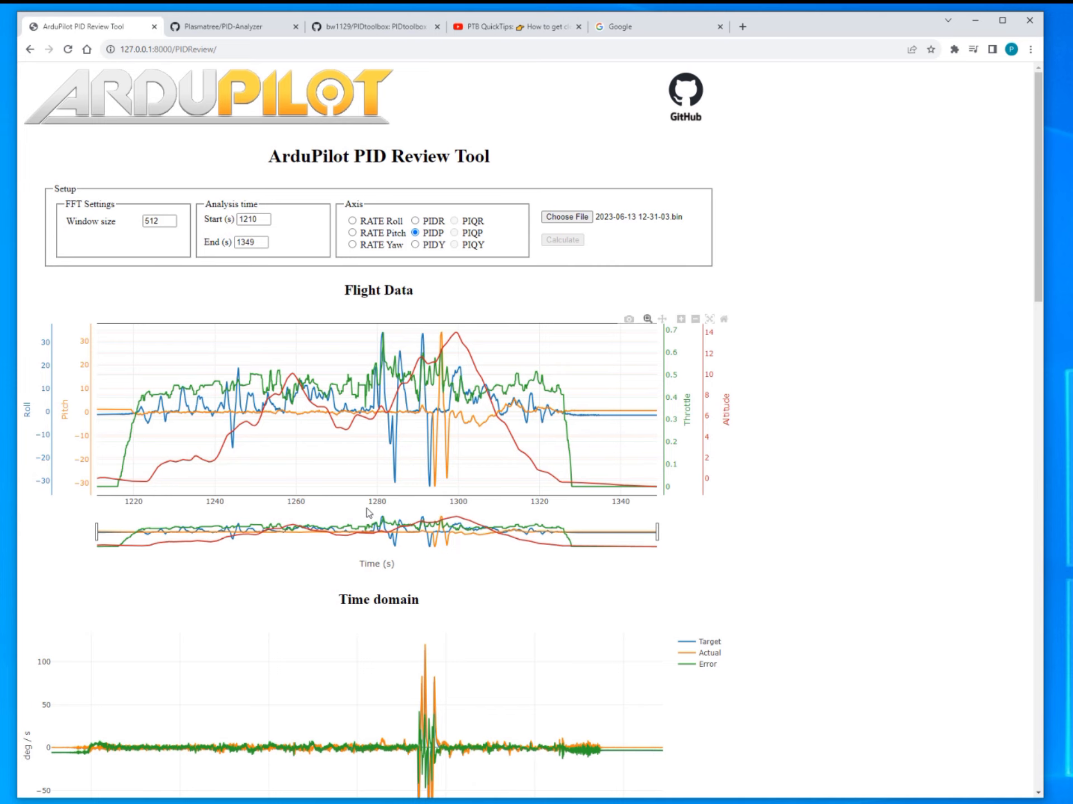
Review the PIDP time-domain traces, PID gains in the Tests table and frequency spectrum for the whole flight.
scroll(366, 500, "down", 10)
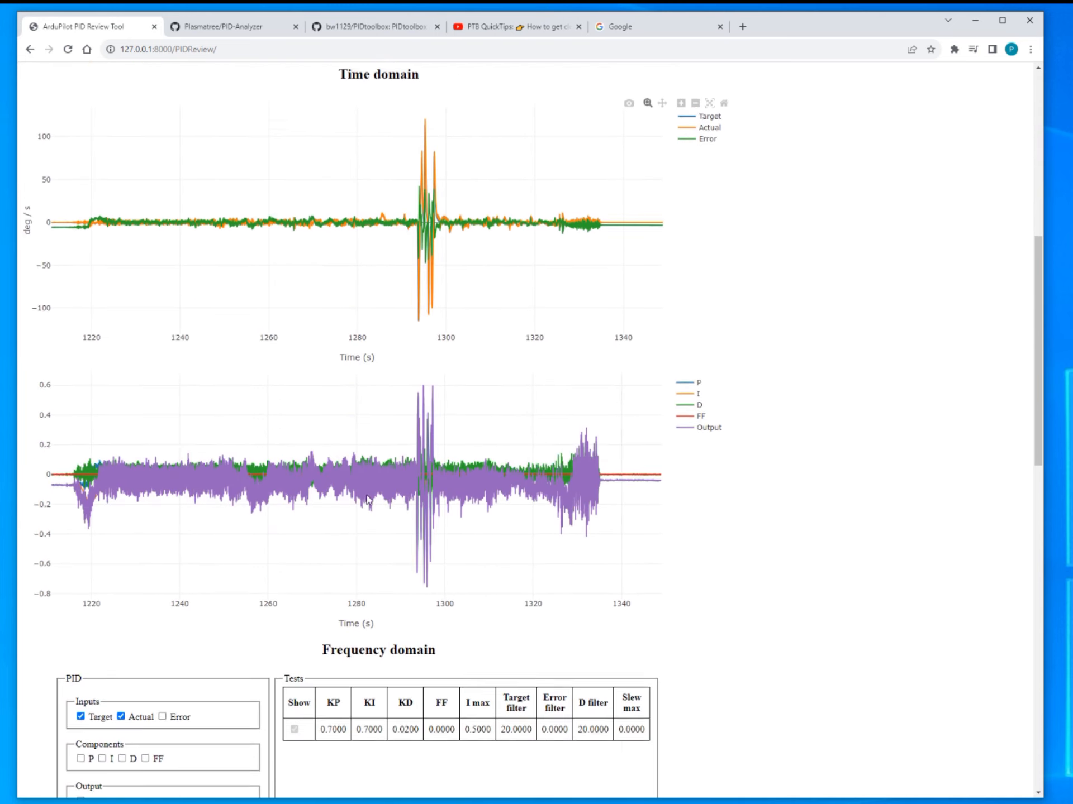
scroll(366, 500, "down", 6)
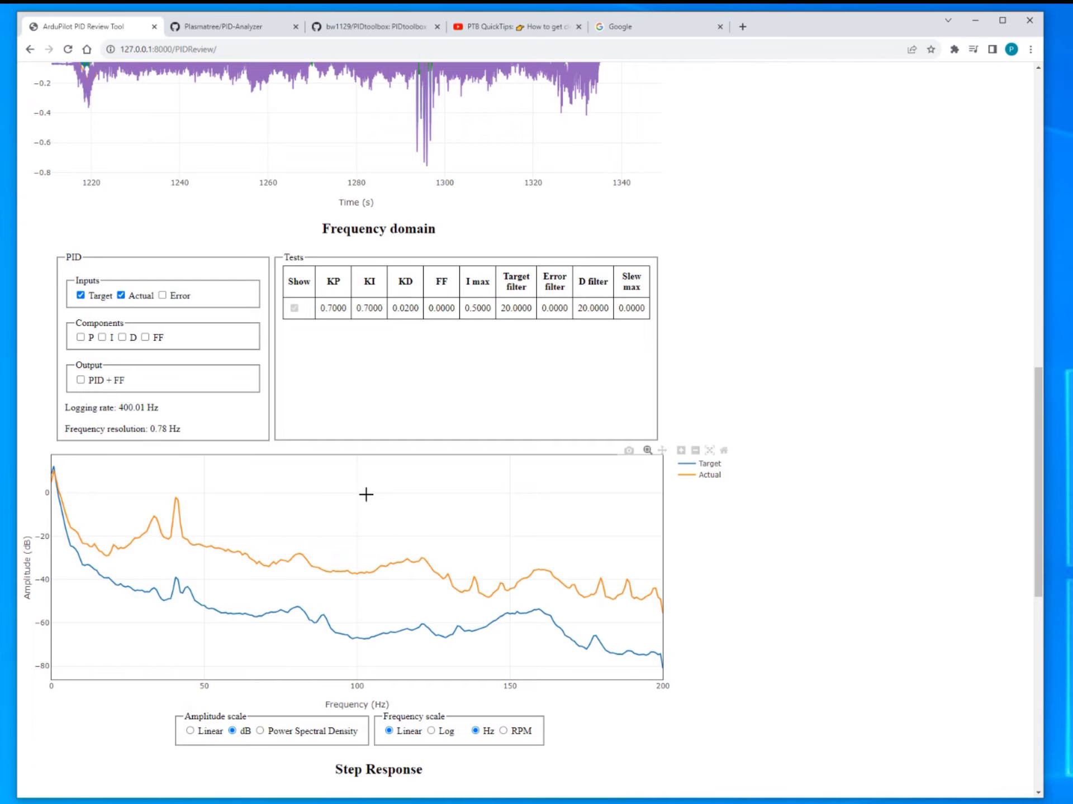
scroll(365, 497, "up", 1)
scroll(448, 236, "up", 3)
scroll(418, 514, "down", 2)
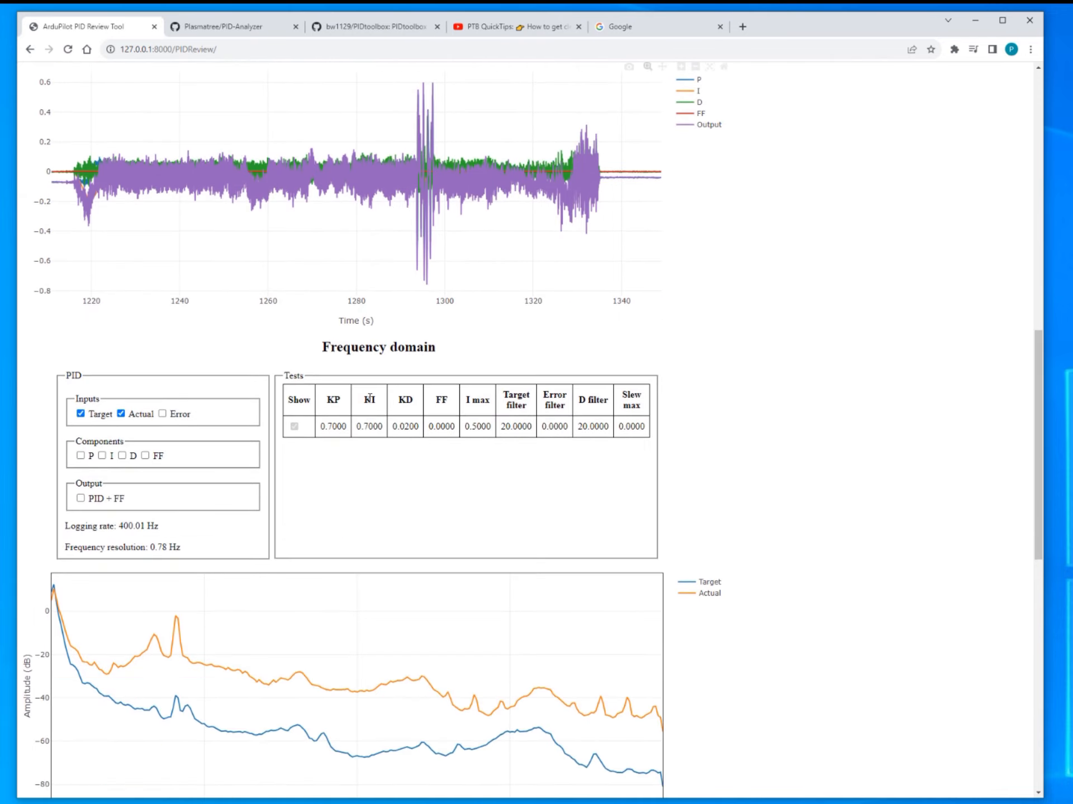
scroll(418, 514, "down", 9)
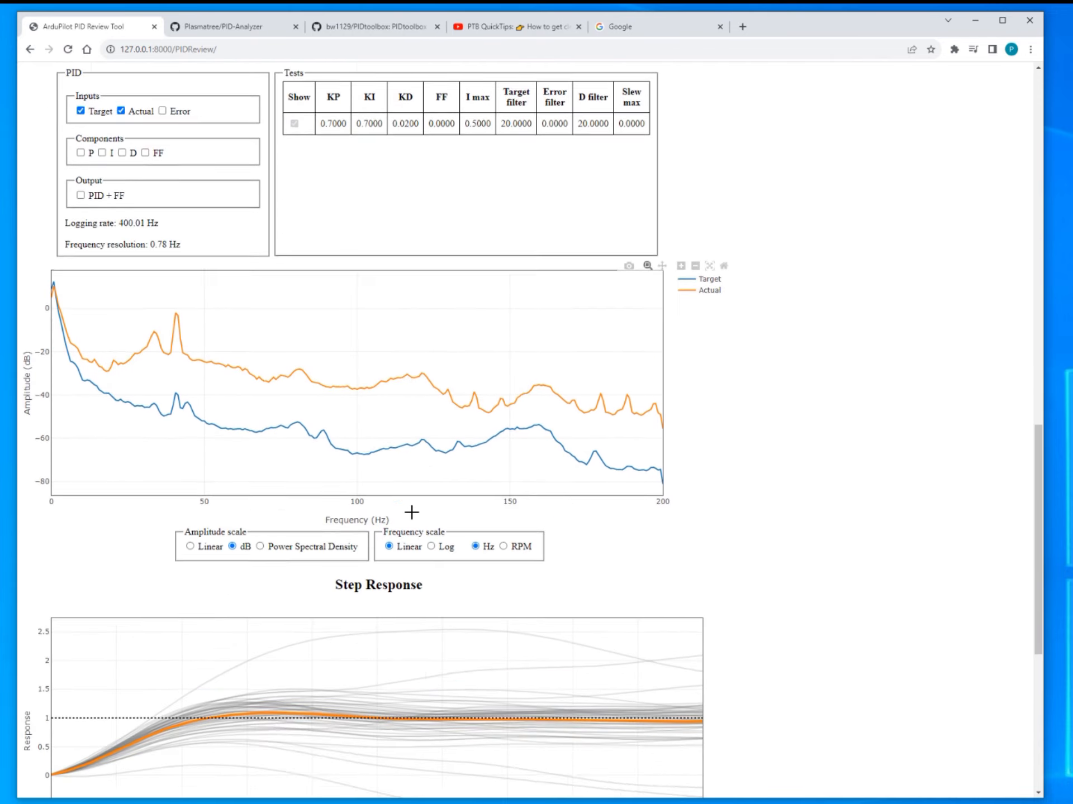
Examine the spread of the PIDP step response curves and compare them with the flight data and time-domain plots.
scroll(409, 515, "down", 1)
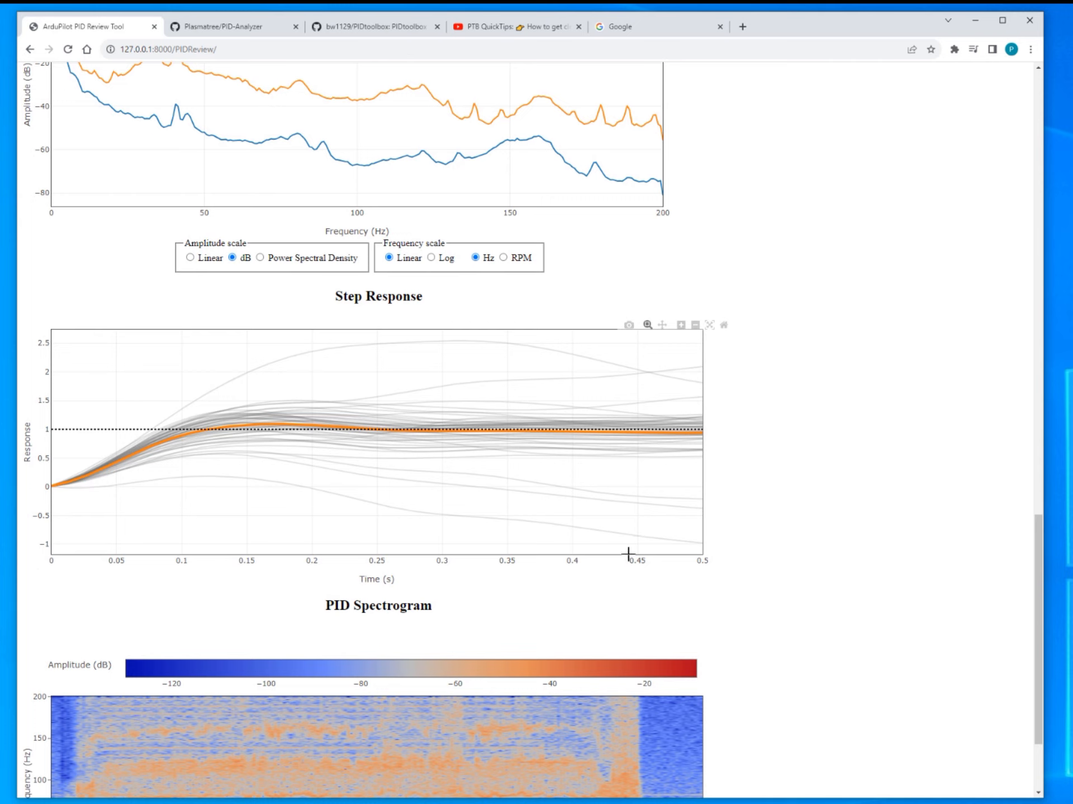
scroll(627, 554, "up", 1)
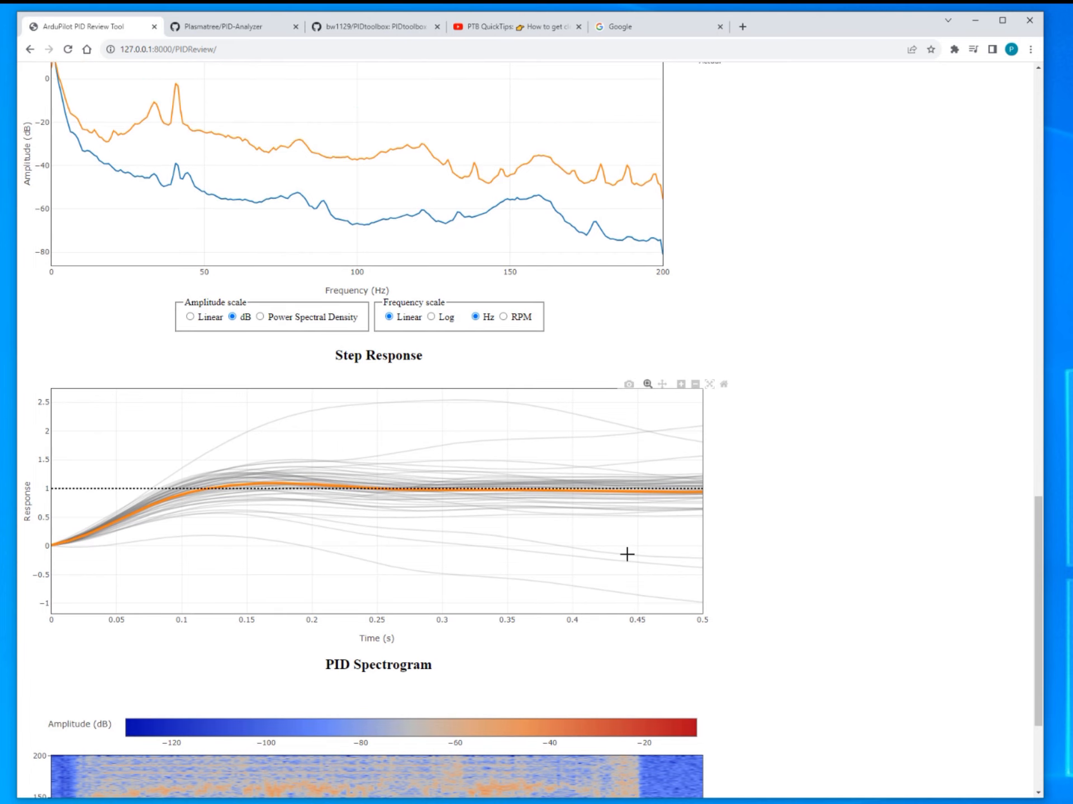
scroll(626, 554, "down", 1)
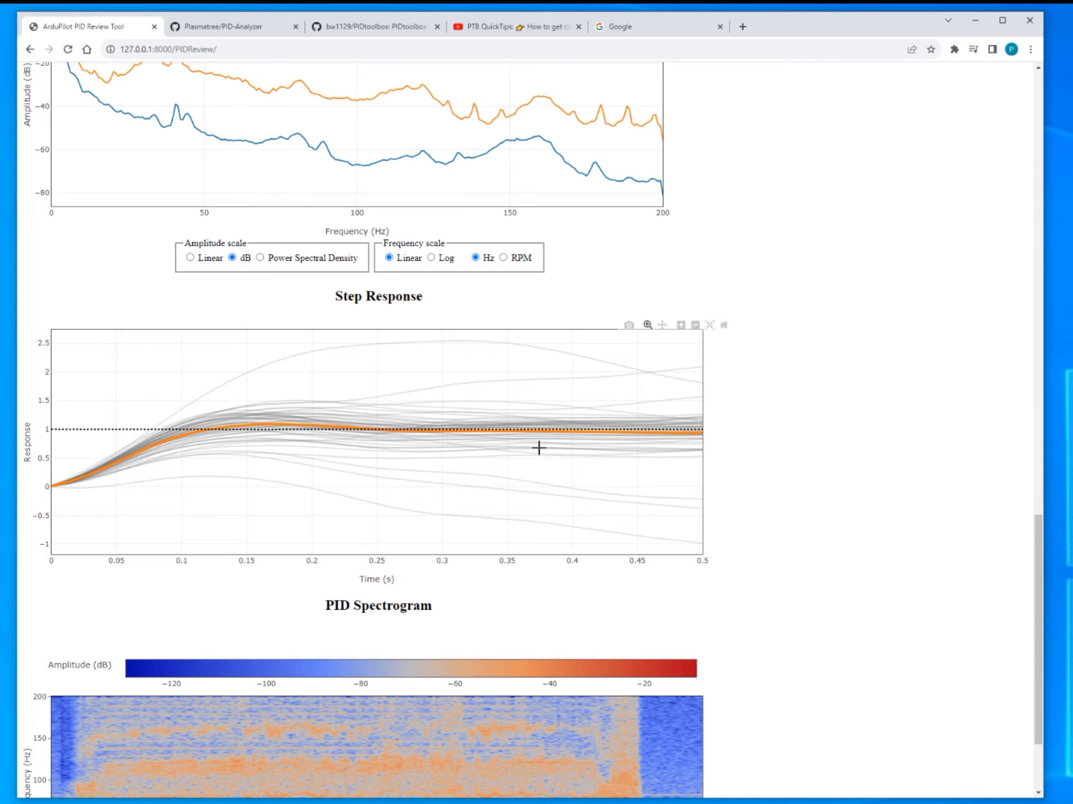
scroll(496, 442, "up", 3)
scroll(496, 441, "down", 3)
scroll(481, 450, "up", 20)
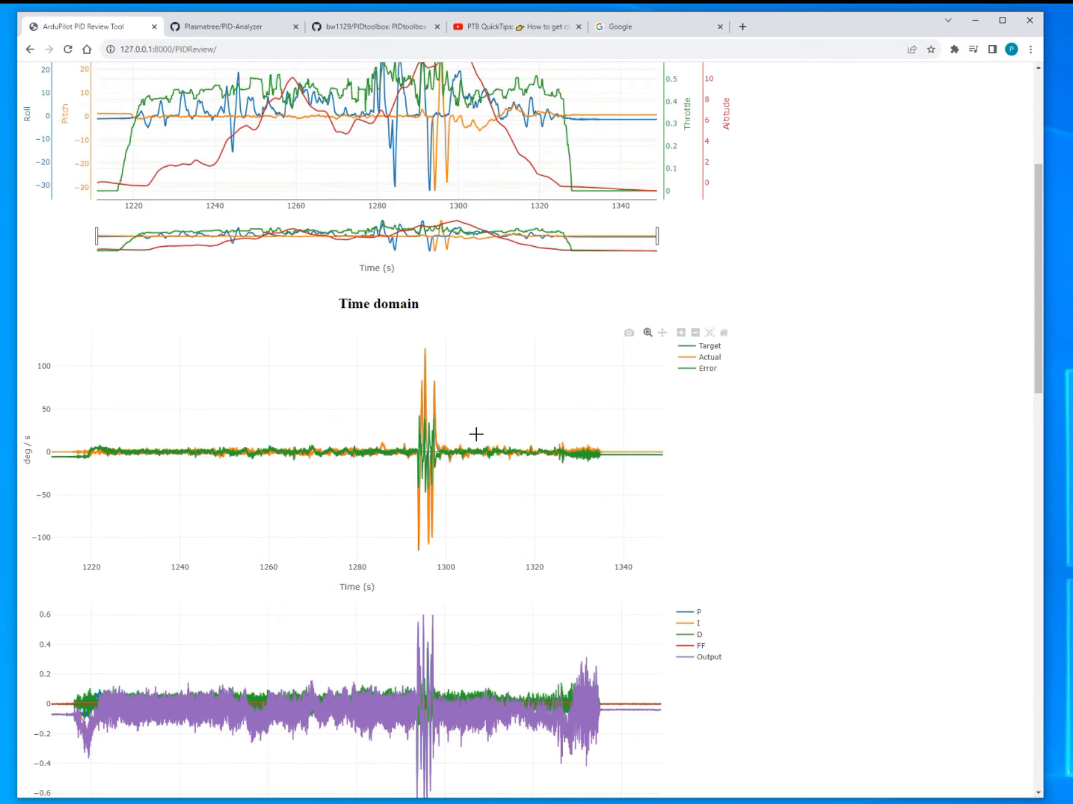
scroll(478, 434, "up", 3)
scroll(475, 436, "down", 3)
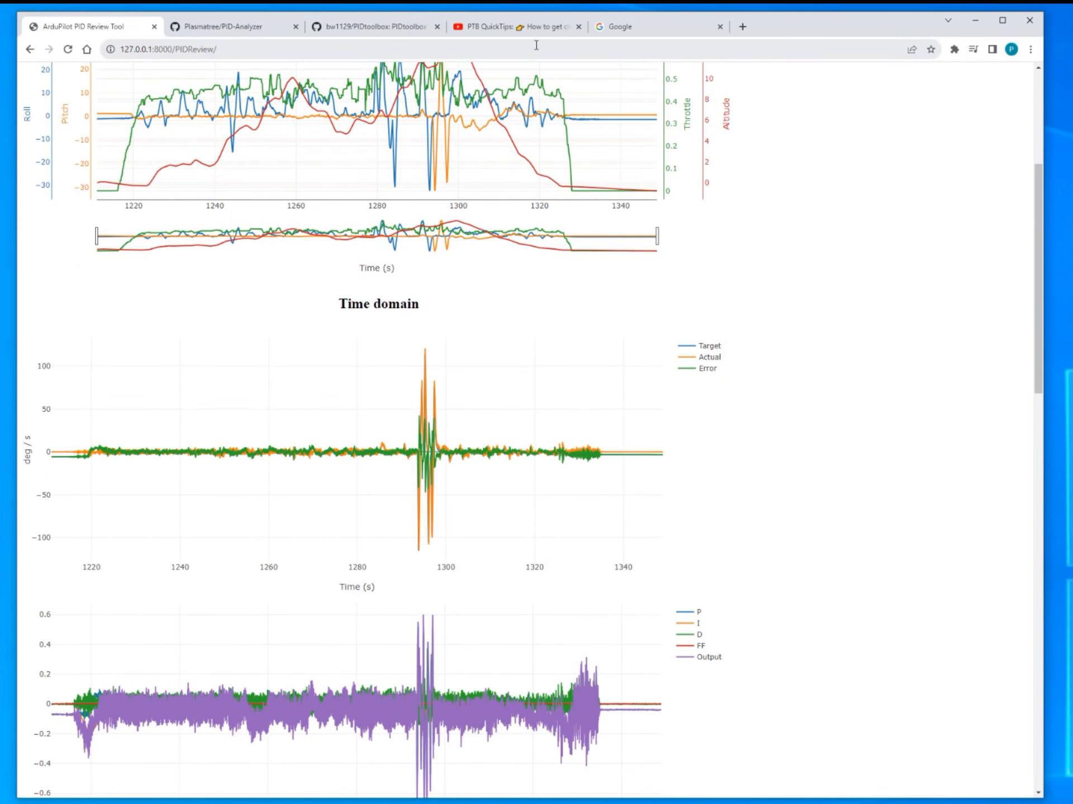
View the PTB QuickTips YouTube video page on clean, reliable step response curves and return to the ArduPilot PID Review Tool.
left_click(517, 26)
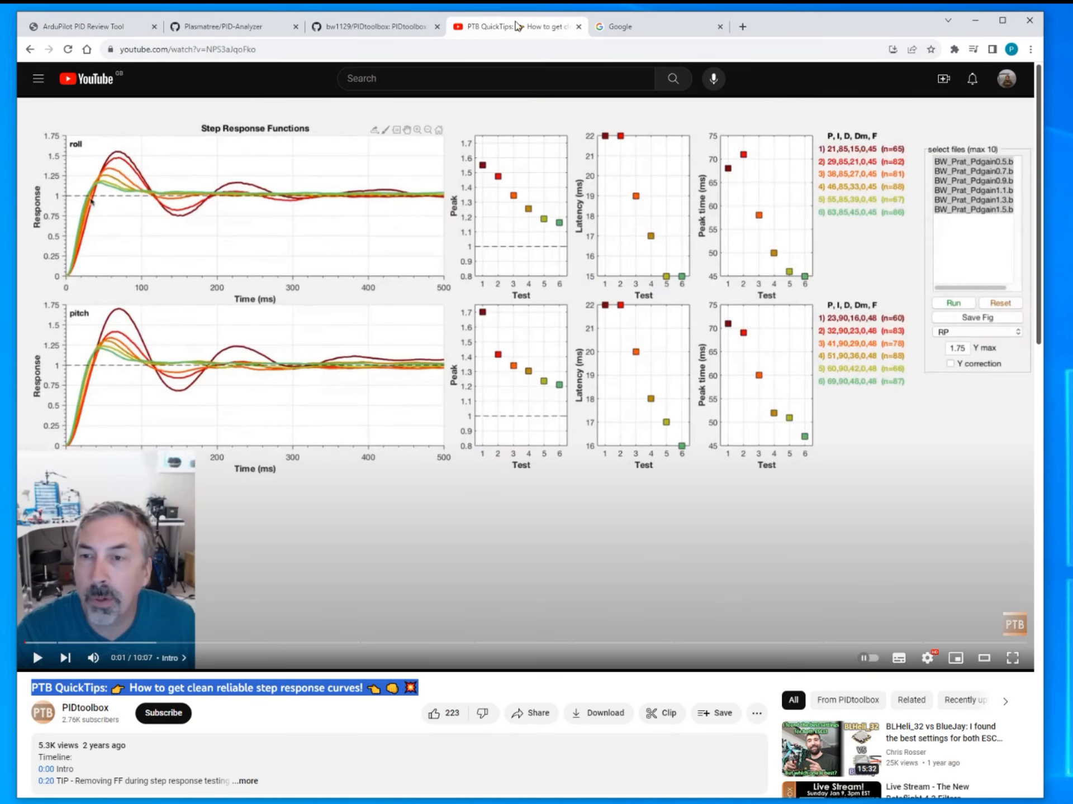
left_click(282, 706)
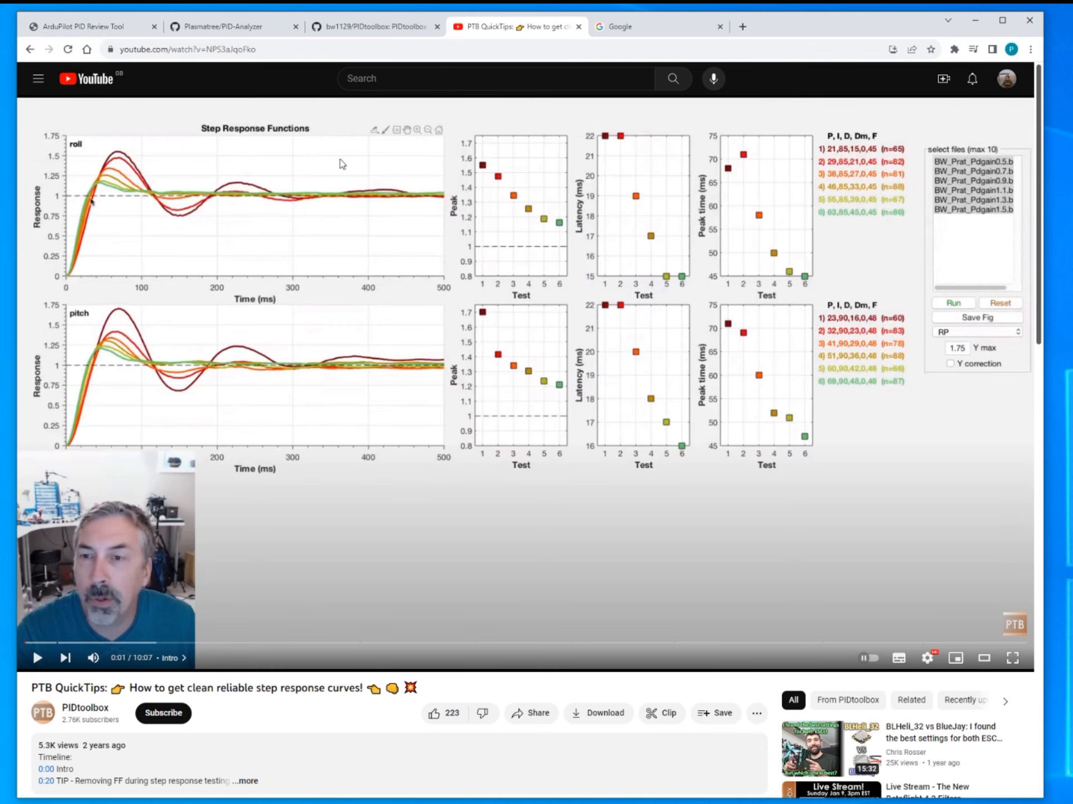
left_click(106, 26)
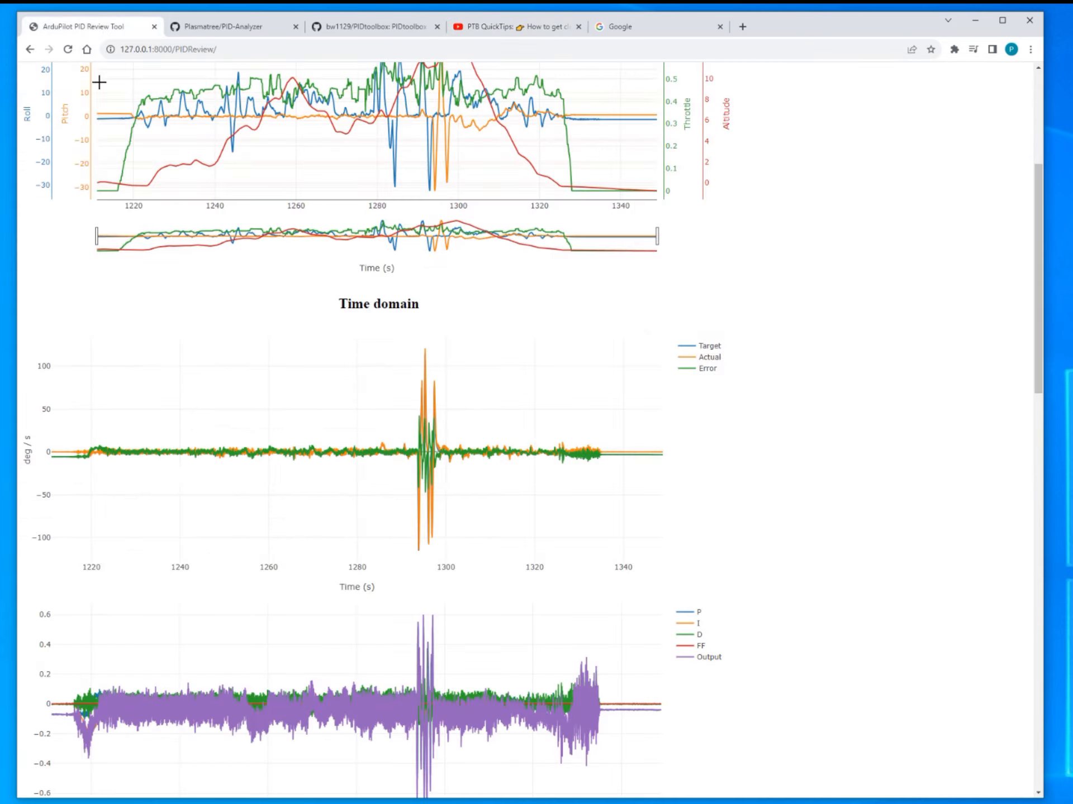